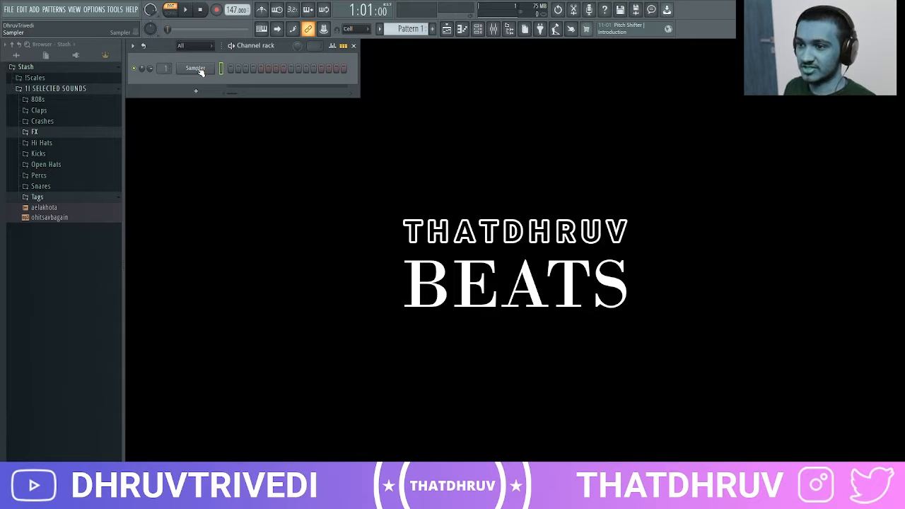
Step: Replace the Sampler channel with Keyscape and load the LA Custom C7 - Cinematic patch
{"action": "right_click", "coordinate": [198, 69]}
{"action": "mouse_move", "coordinate": [232, 151]}
{"action": "left_click", "coordinate": [399, 161]}
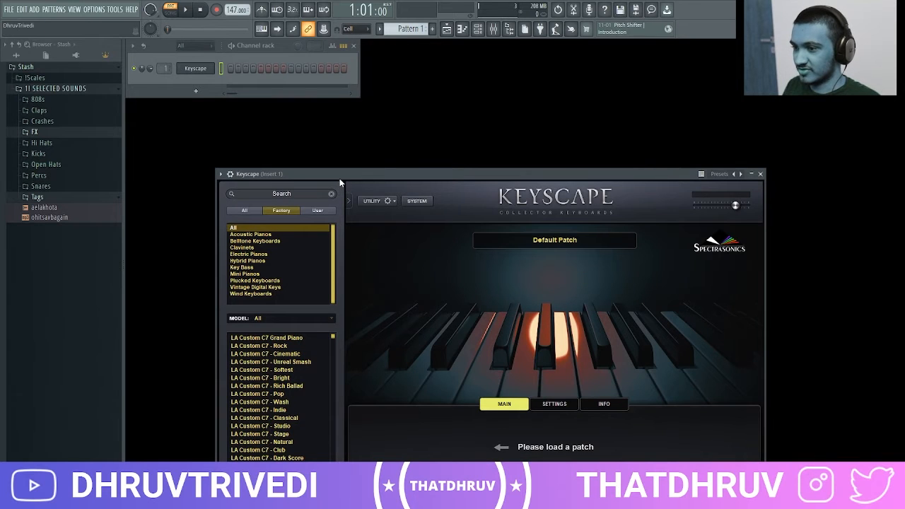
{"action": "left_click_drag", "start_coordinate": [340, 173], "coordinate": [334, 116]}
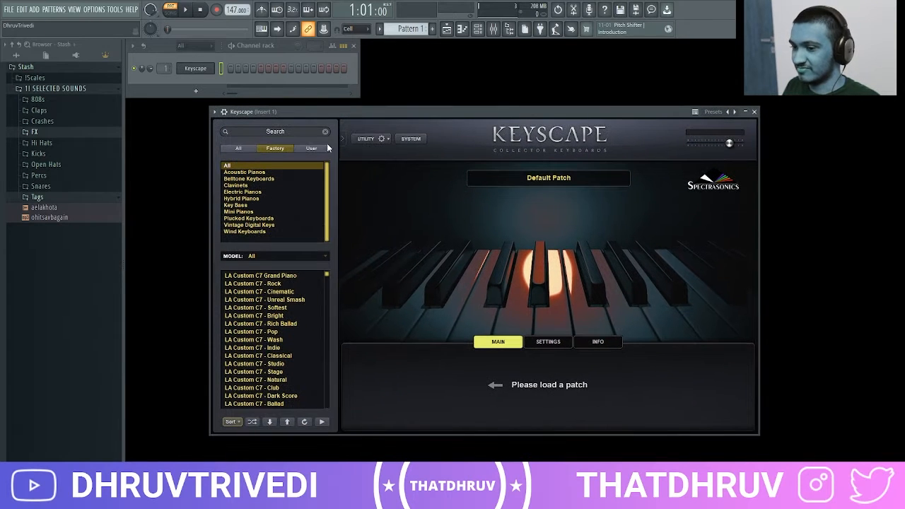
{"action": "left_click", "coordinate": [295, 291]}
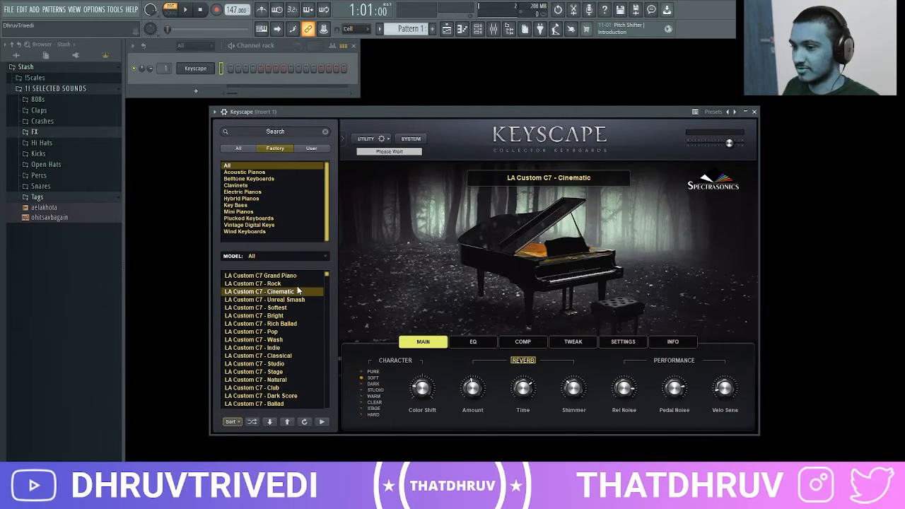
Step: Open the Keyscape channel's piano roll and draw a one-bar chord of G5, A#5 and D6 in bar 1
{"action": "right_click", "coordinate": [211, 76]}
{"action": "left_click", "coordinate": [227, 69]}
{"action": "scroll", "coordinate": [232, 68], "scroll_direction": "down", "scroll_amount": 2}
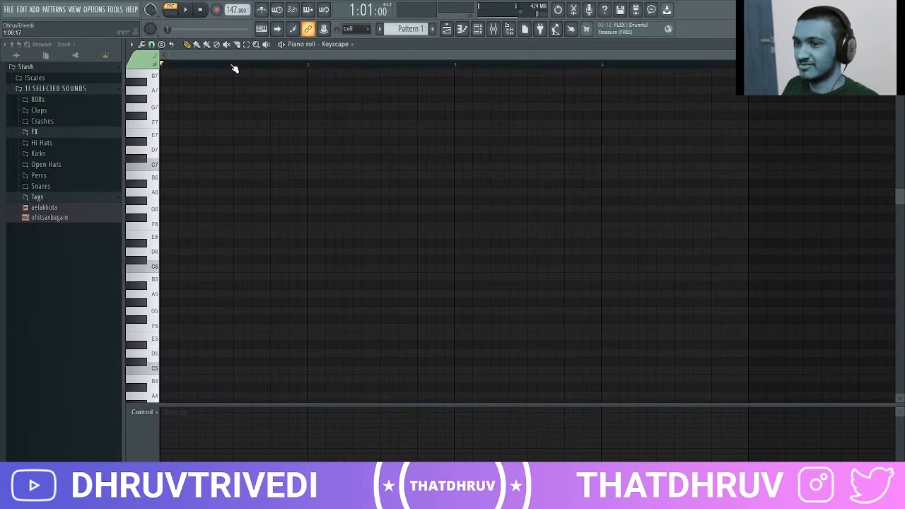
{"action": "scroll", "coordinate": [292, 203], "scroll_direction": "down", "scroll_amount": 2}
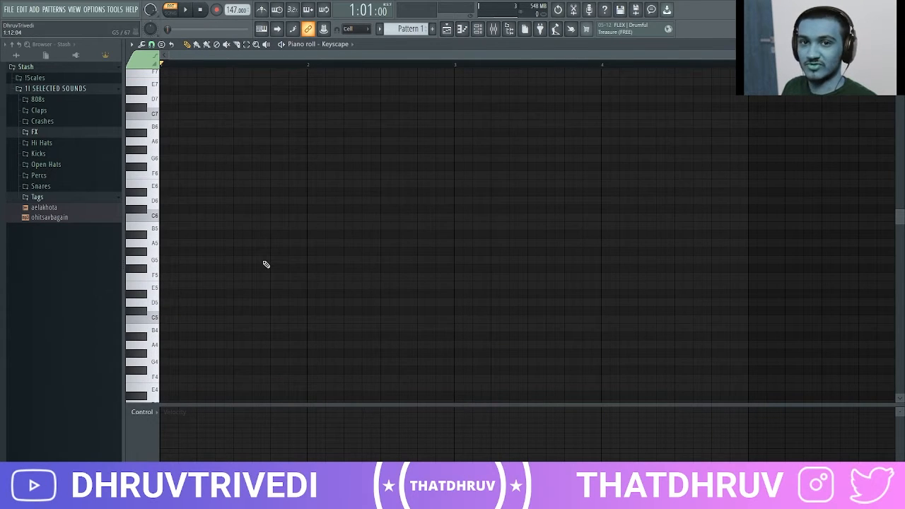
{"action": "scroll", "coordinate": [266, 265], "scroll_direction": "down", "scroll_amount": 1}
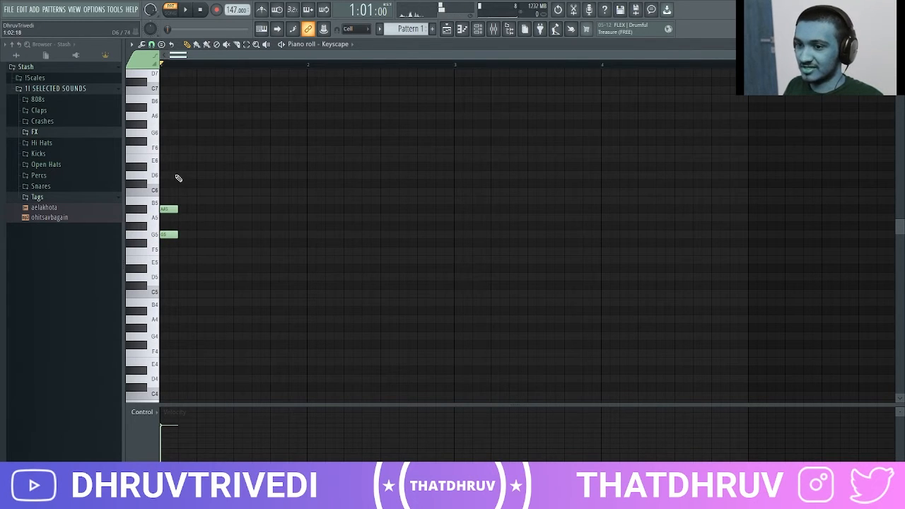
{"action": "left_click_drag", "start_coordinate": [179, 236], "coordinate": [291, 239]}
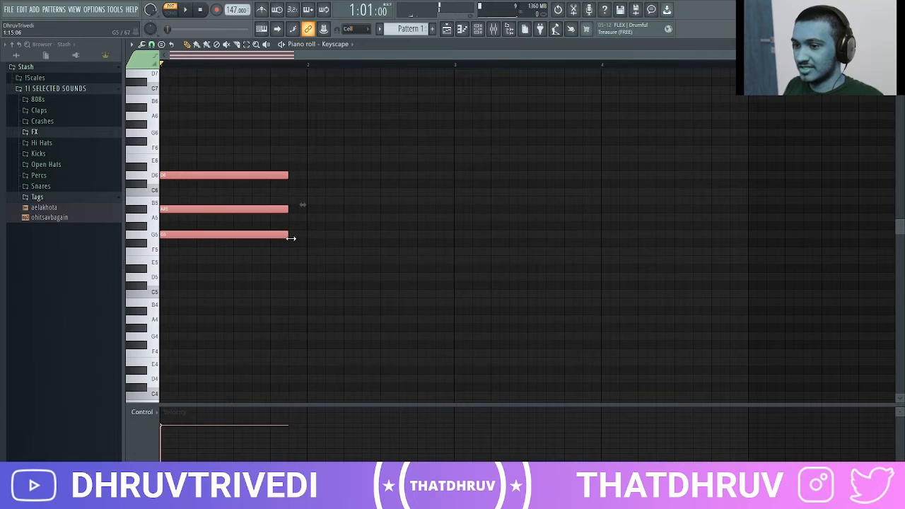
{"action": "left_click", "coordinate": [308, 246], "text": "ctrl"}
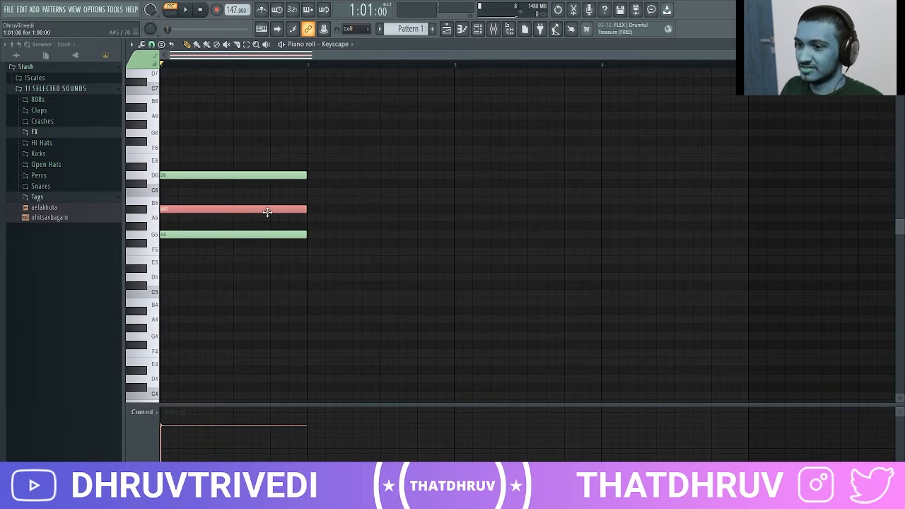
Step: Raise the A#5 note by one octave, then start the D6 note at 1:03:00 and end it at bar 2
{"action": "key", "text": "ctrl+Up"}
{"action": "left_click", "coordinate": [268, 213], "text": "ctrl"}
{"action": "key", "text": "space"}
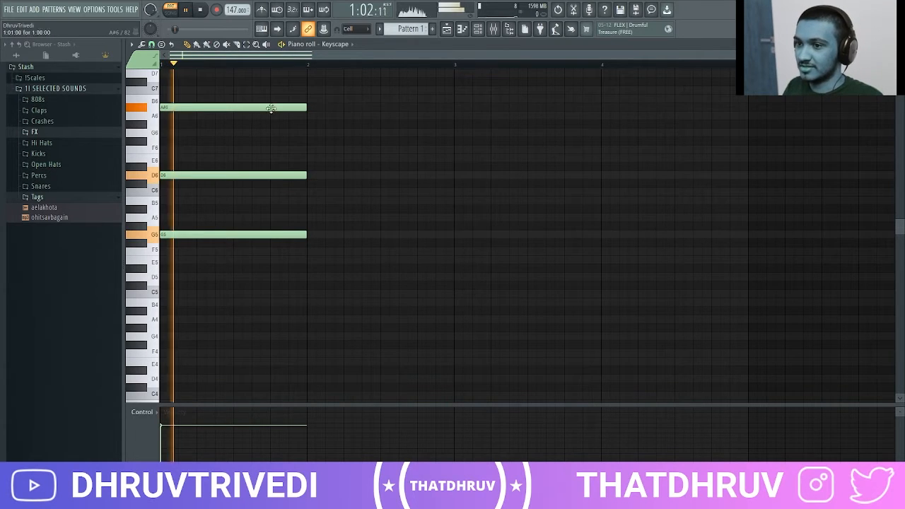
{"action": "key", "text": "space"}
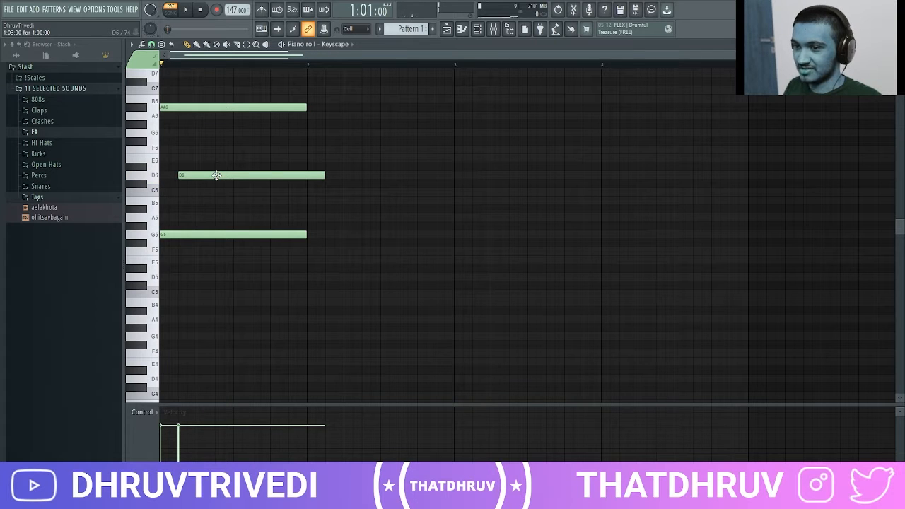
{"action": "key", "text": "space"}
{"action": "key", "text": "space"}
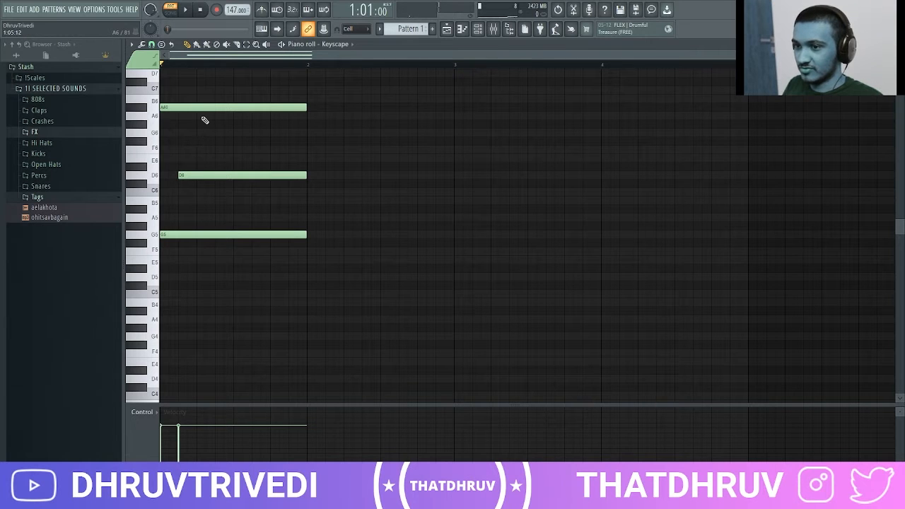
Step: Add the melody notes A6 at 1:05, A#6 at 1:13, A6 at 2:05 and G6 at 2:11 during playback
{"action": "key", "text": "space"}
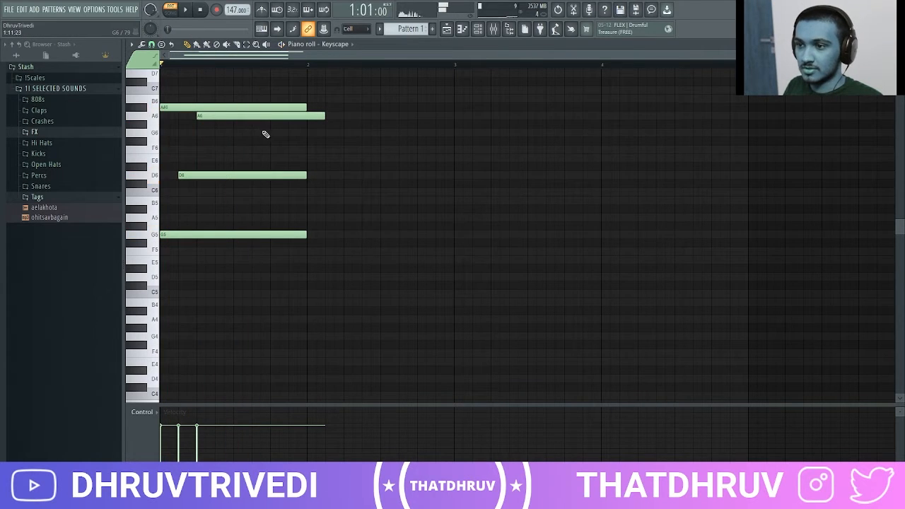
{"action": "left_click_drag", "start_coordinate": [276, 124], "coordinate": [276, 107]}
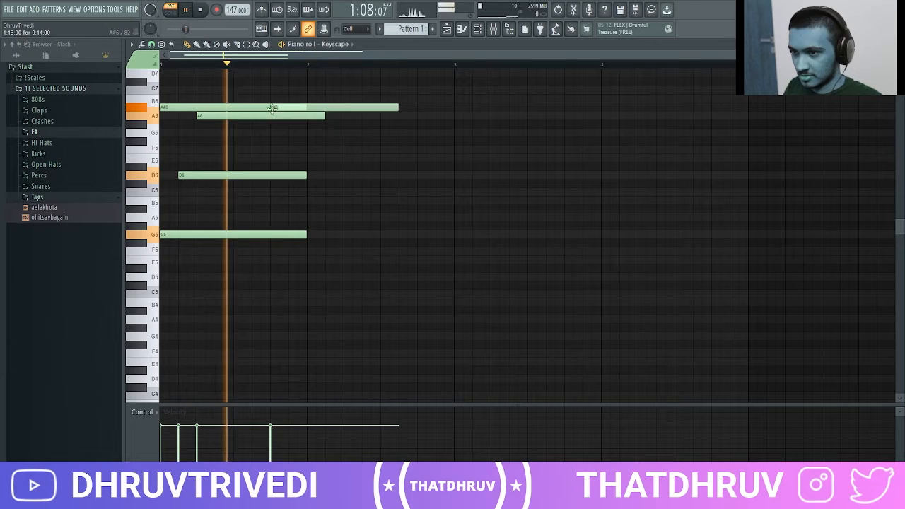
{"action": "left_click", "coordinate": [349, 118]}
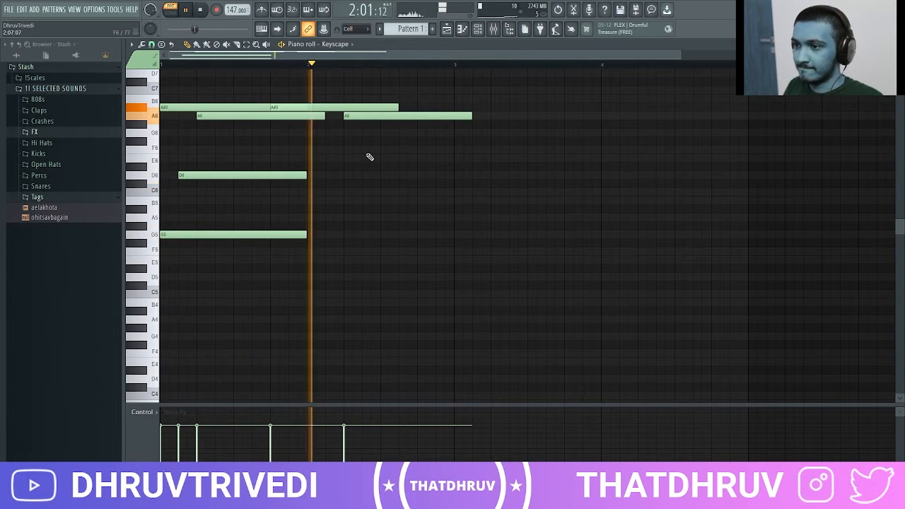
{"action": "left_click", "coordinate": [401, 133]}
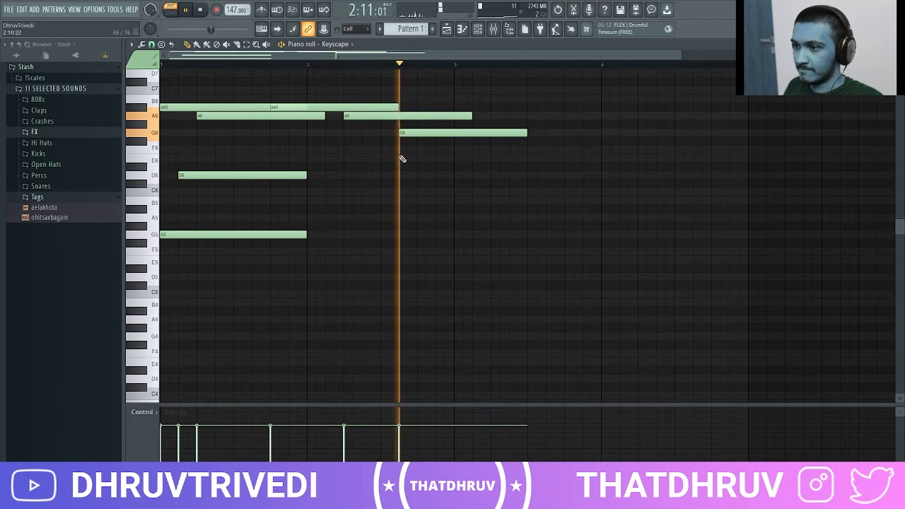
Step: Cut off the note tails past the start of bar 3 and apply legato so each note ends where the next begins
{"action": "left_click_drag", "start_coordinate": [460, 104], "coordinate": [462, 157]}
{"action": "key", "text": "p"}
{"action": "right_click", "coordinate": [463, 116]}
{"action": "right_click", "coordinate": [462, 133]}
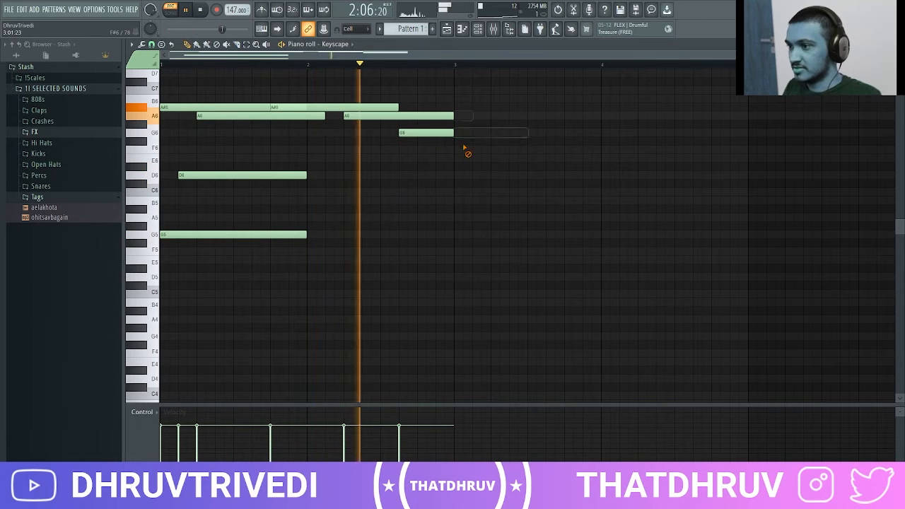
{"action": "key", "text": "space"}
{"action": "key", "text": "ctrl+l"}
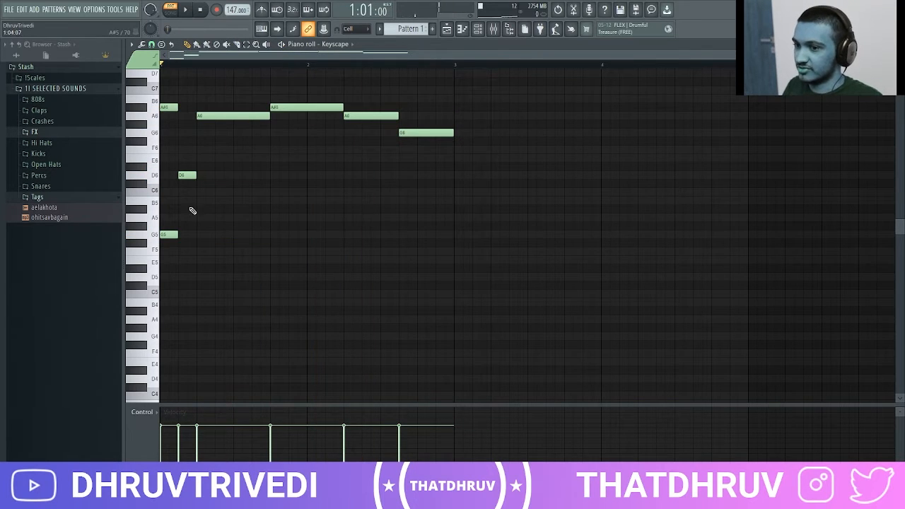
Step: Extend the G5 and D6 notes to the start of bar 3 and the first A#6 to the following A6
{"action": "left_click_drag", "start_coordinate": [178, 233], "coordinate": [381, 232]}
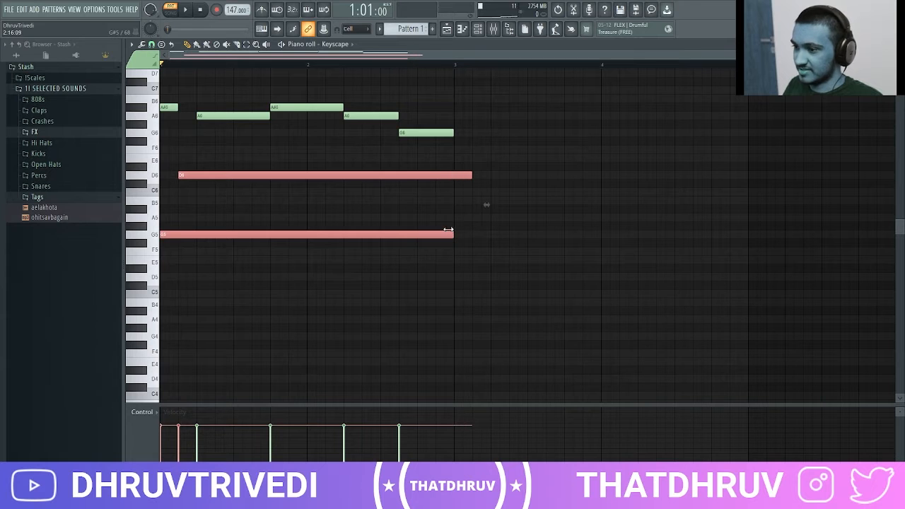
{"action": "key", "text": "ctrl+d"}
{"action": "key", "text": "c"}
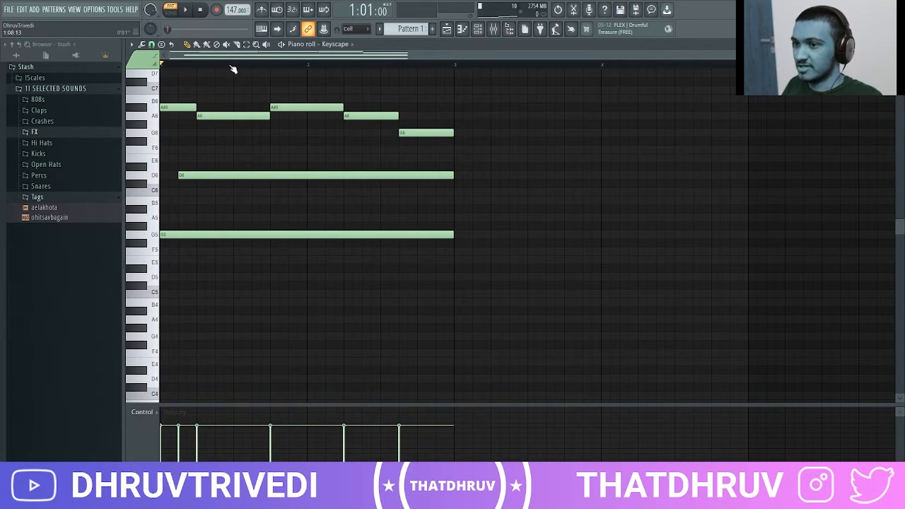
Step: Play back the two-bar phrase and transpose all its notes down one octave
{"action": "scroll", "coordinate": [232, 67], "scroll_direction": "down", "scroll_amount": 1}
{"action": "key", "text": "space"}
{"action": "scroll", "coordinate": [251, 207], "scroll_direction": "up", "scroll_amount": 2}
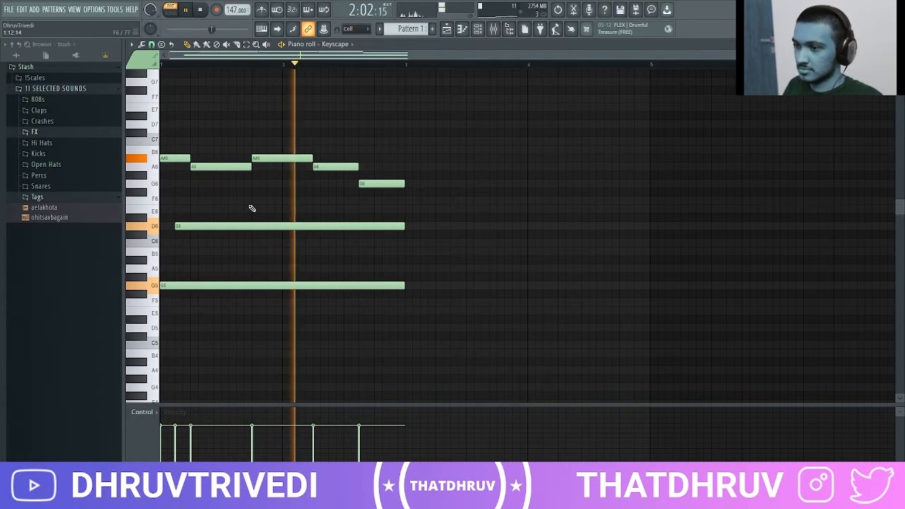
{"action": "key", "text": "space"}
{"action": "key", "text": "ctrl+Down"}
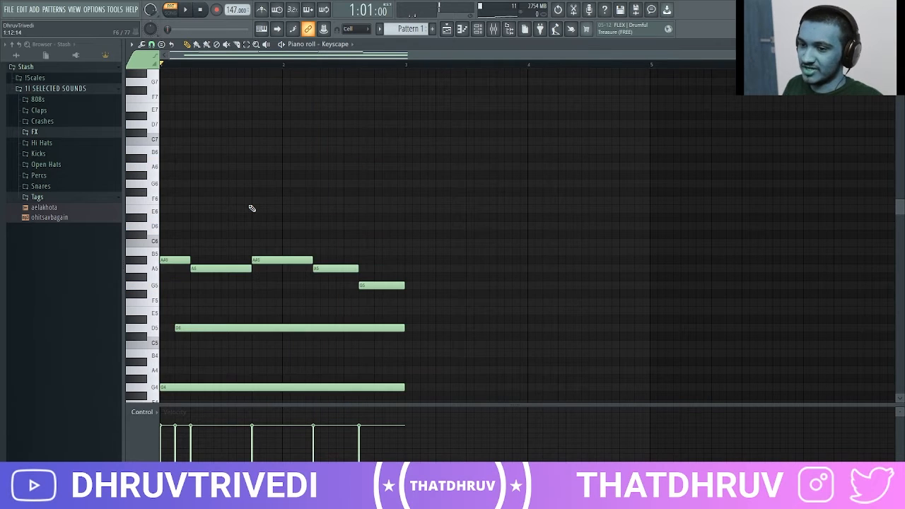
Step: Add a copy of the two-bar G4 note one octave lower on G3 and play the phrase
{"action": "scroll", "coordinate": [251, 209], "scroll_direction": "down", "scroll_amount": 3}
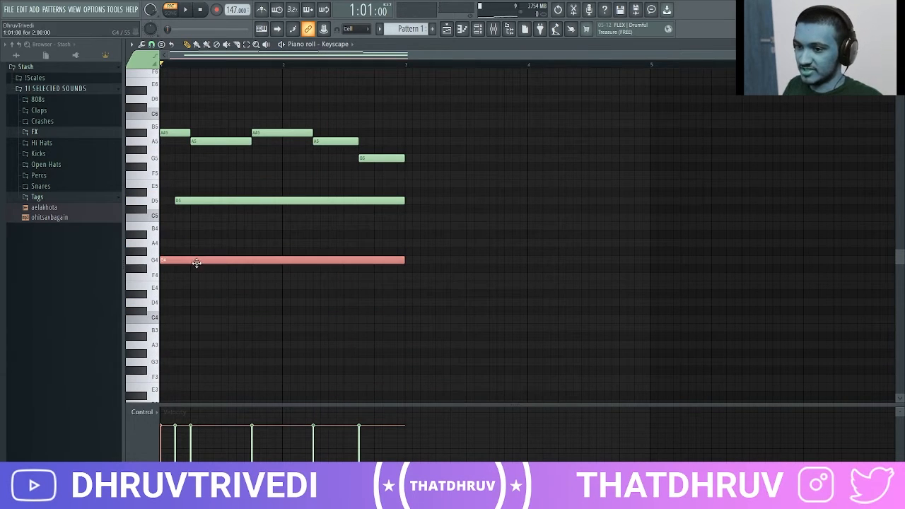
{"action": "key", "text": "ctrl+Down"}
{"action": "key", "text": "ctrl+d"}
{"action": "key", "text": "space"}
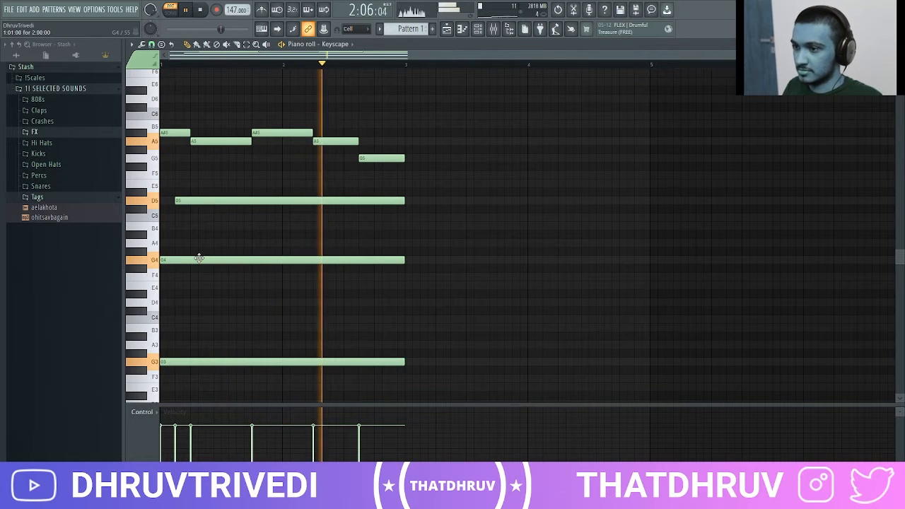
{"action": "key", "text": "space"}
Step: Duplicate the two-bar phrase three times to fill eight bars
{"action": "key", "text": "ctrl+b"}
{"action": "key", "text": "ctrl+b"}
{"action": "key", "text": "ctrl+b"}
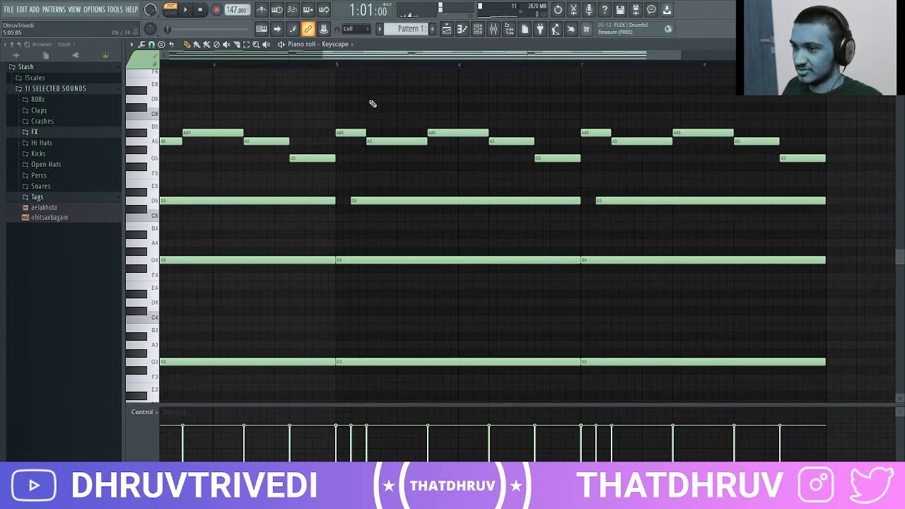
{"action": "scroll", "coordinate": [393, 70], "scroll_direction": "down", "scroll_amount": 2}
{"action": "scroll", "coordinate": [493, 295], "scroll_direction": "down", "scroll_amount": 3}
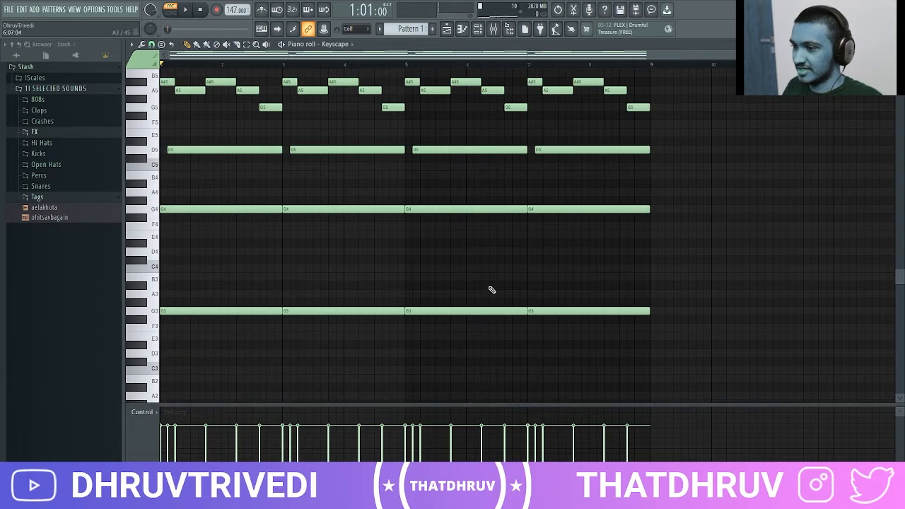
Step: Lower the G4 and G3 bass notes at bar 5 to F4 and F3, and those at bar 7 to D#4 and D#3
{"action": "left_click_drag", "start_coordinate": [462, 198], "coordinate": [616, 328]}
{"action": "key", "text": "Down"}
{"action": "key", "text": "Down"}
{"action": "left_click_drag", "start_coordinate": [561, 222], "coordinate": [596, 406]}
{"action": "key", "text": "Down"}
{"action": "key", "text": "Down"}
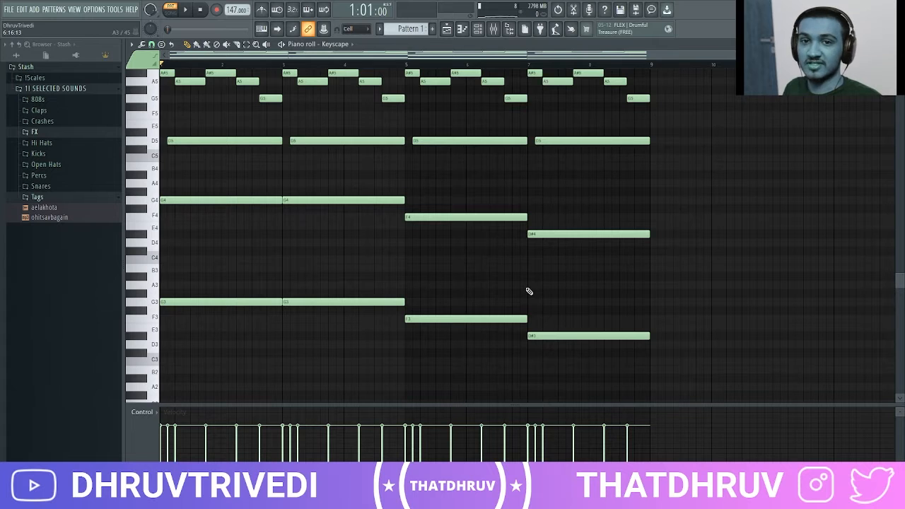
Step: Play back the full eight-bar progression to check the new bass notes
{"action": "key", "text": "space"}
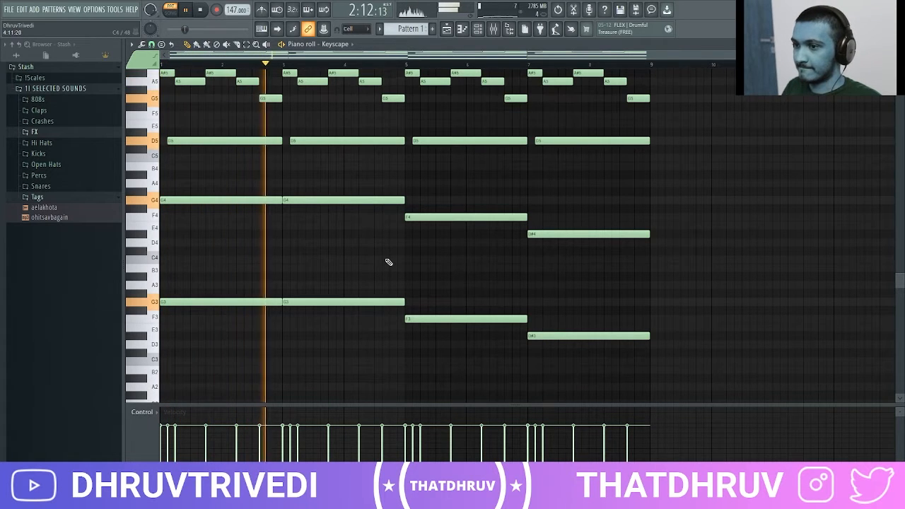
{"action": "scroll", "coordinate": [387, 262], "scroll_direction": "up", "scroll_amount": 3}
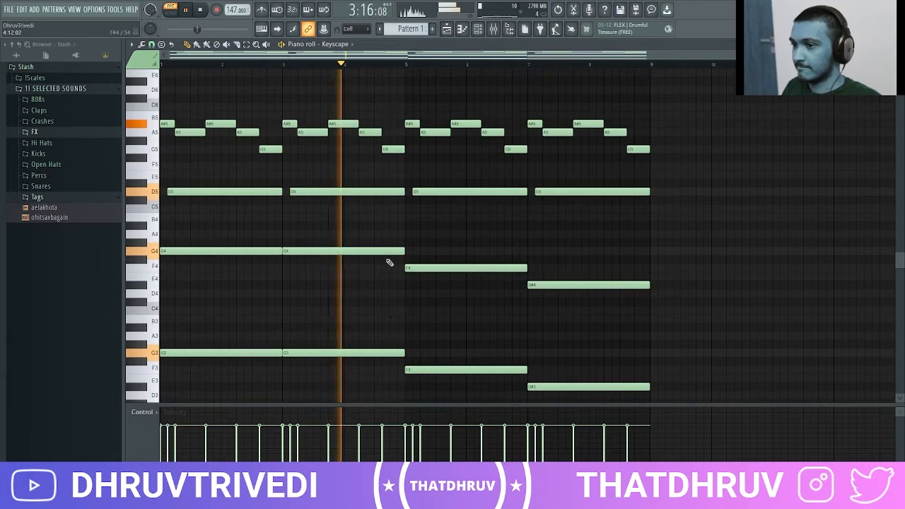
{"action": "scroll", "coordinate": [361, 279], "scroll_direction": "down", "scroll_amount": 3}
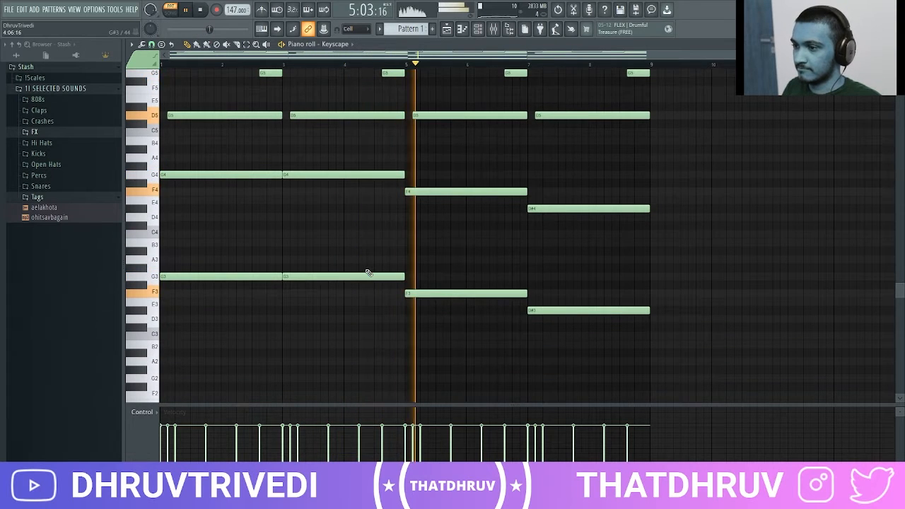
{"action": "scroll", "coordinate": [368, 273], "scroll_direction": "up", "scroll_amount": 3}
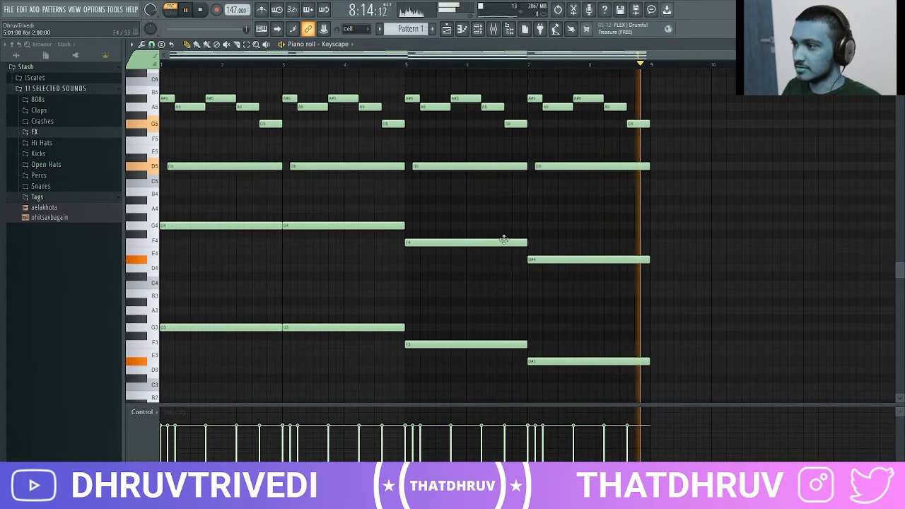
Step: End the melody on F5 and add inner notes A#4, A#4, A4 and G4 from step 9 of bars 1, 3, 5 and 7
{"action": "key", "text": "space"}
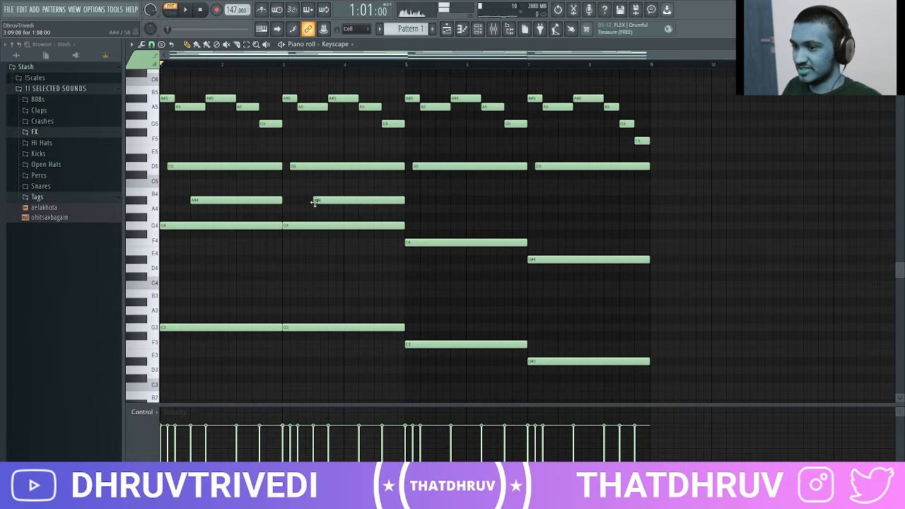
{"action": "key", "text": "space"}
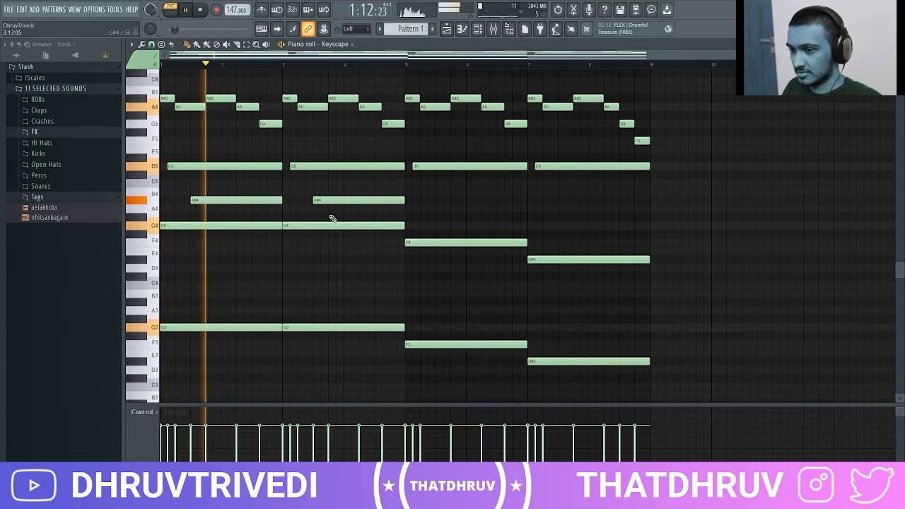
{"action": "left_click", "coordinate": [439, 208]}
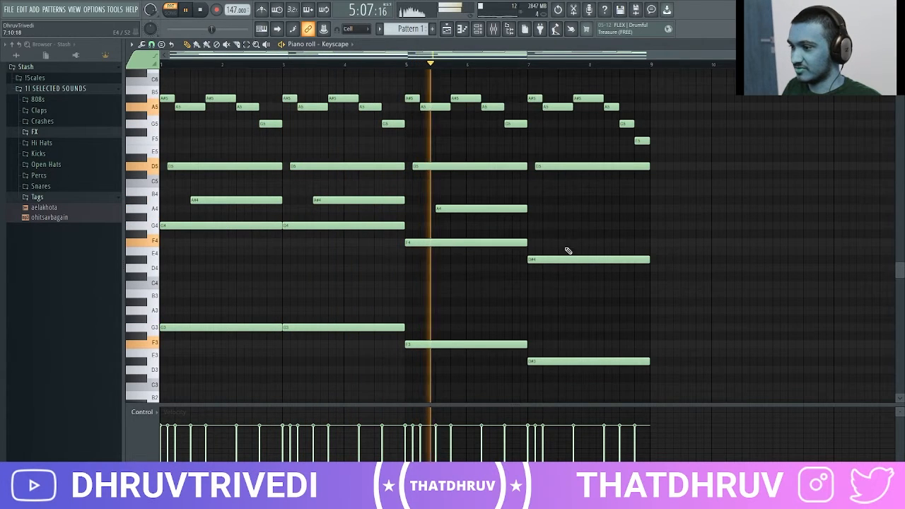
{"action": "left_click", "coordinate": [566, 227]}
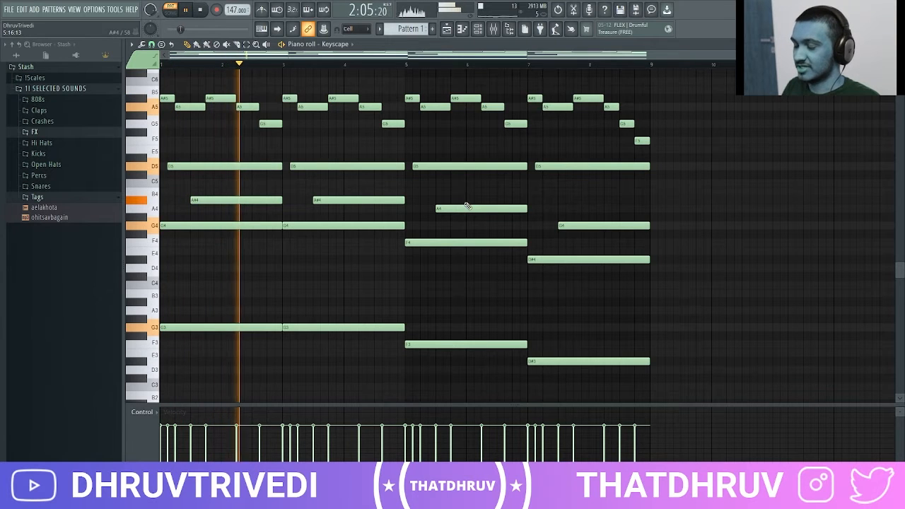
{"action": "scroll", "coordinate": [216, 226], "scroll_direction": "up", "scroll_amount": 1}
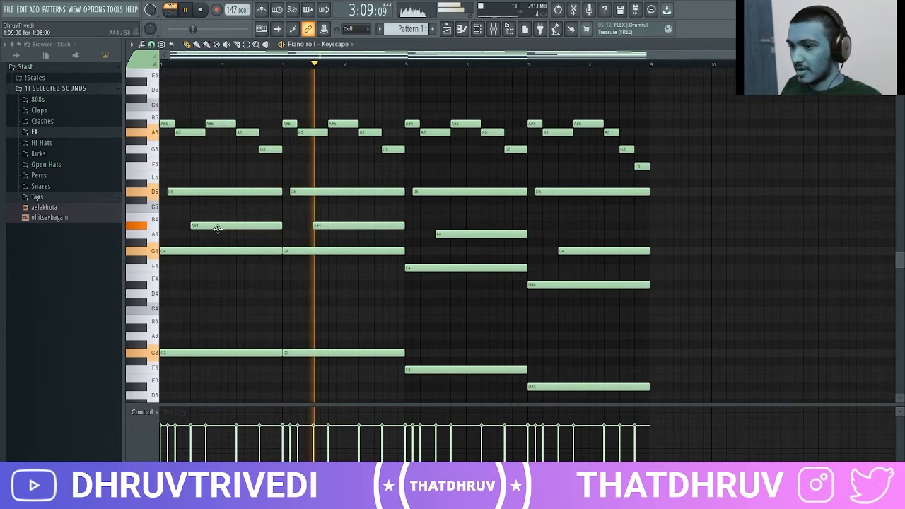
Step: Slice the D5 notes at step 7 of bars 2, 4, 6 and 8, and the upper A#4 and A4 notes at step 9 of bars 2, 4 and 6
{"action": "left_click", "coordinate": [245, 191]}
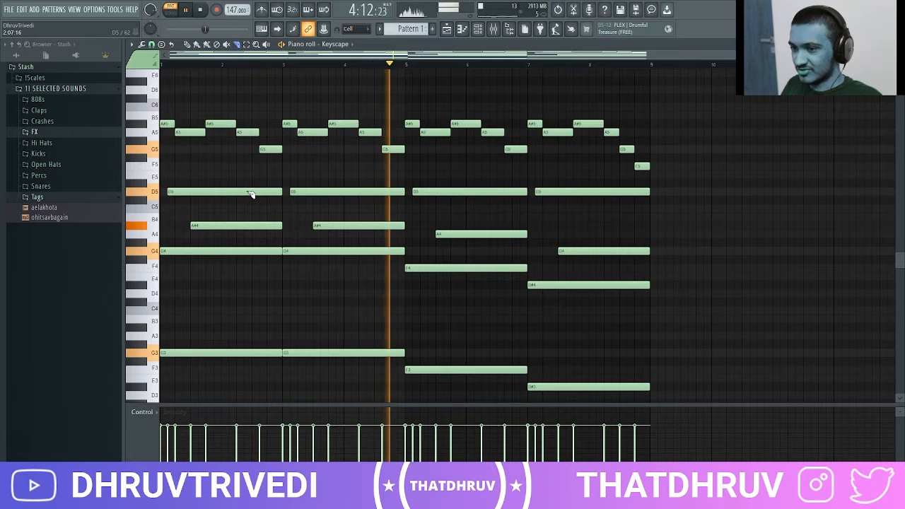
{"action": "left_click", "coordinate": [253, 225]}
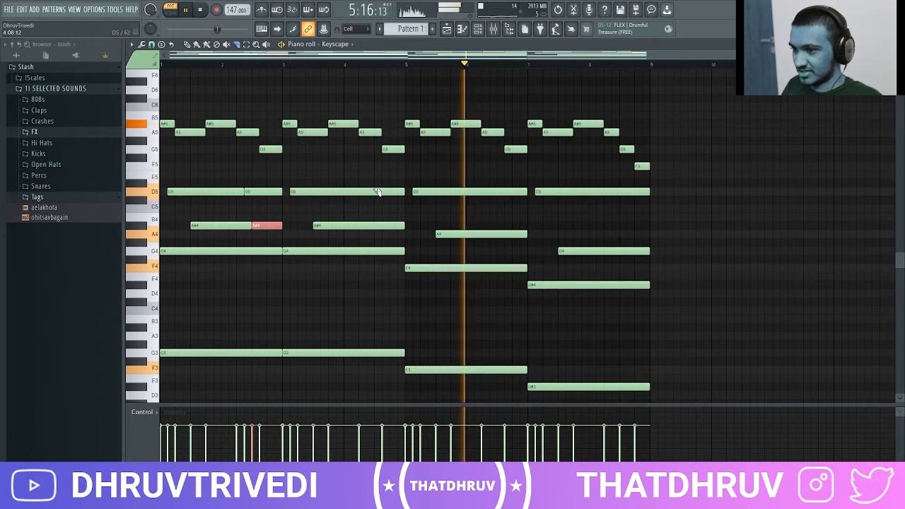
{"action": "left_click", "coordinate": [372, 192]}
{"action": "left_click", "coordinate": [377, 225]}
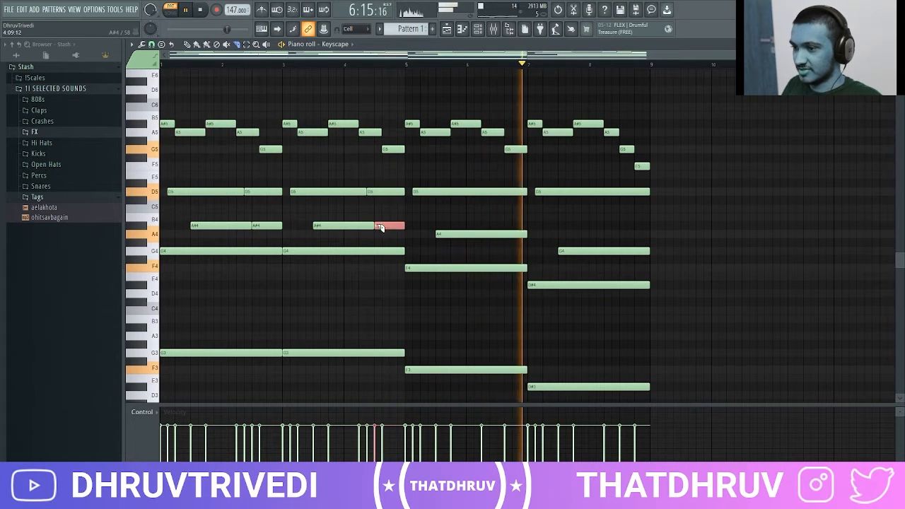
{"action": "left_click", "coordinate": [493, 191]}
{"action": "left_click", "coordinate": [497, 234]}
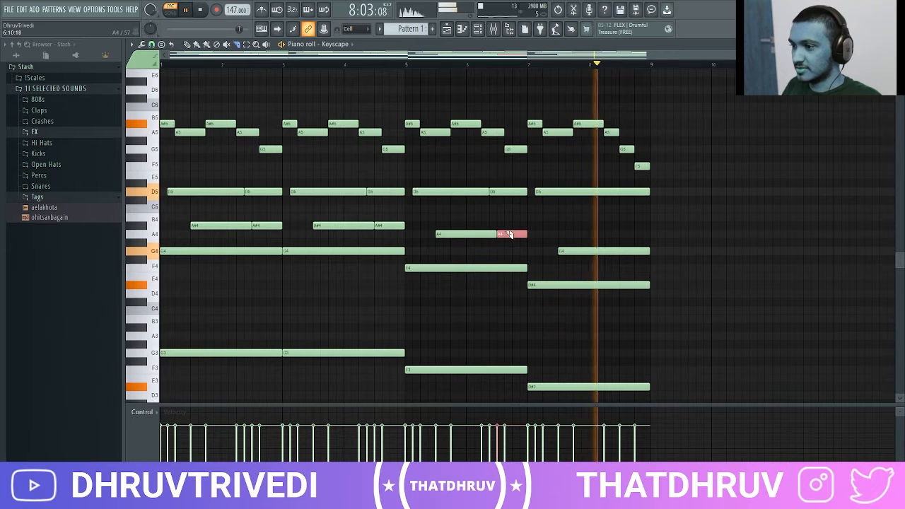
{"action": "left_click", "coordinate": [614, 193]}
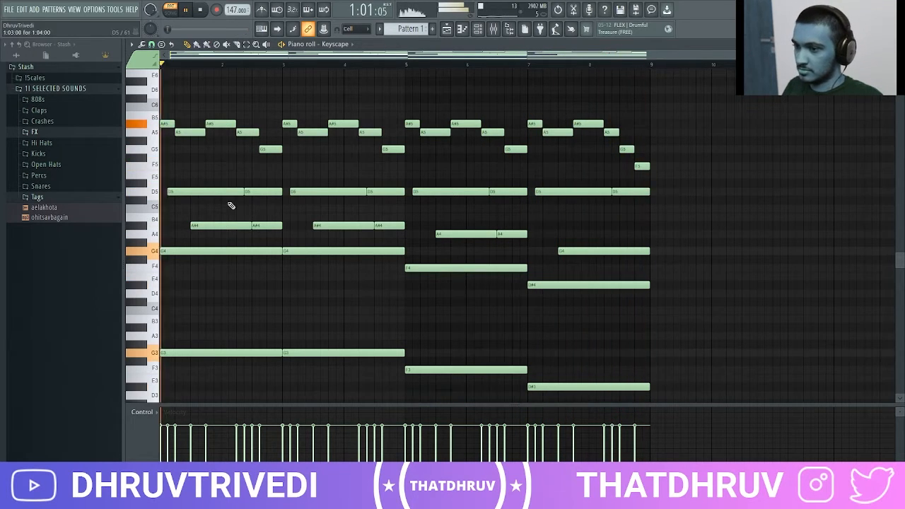
Step: Add a high G6 from bar 1 to step 5 of bar 2, followed by an A6 lasting to the end of bar 2
{"action": "scroll", "coordinate": [224, 225], "scroll_direction": "up", "scroll_amount": 3}
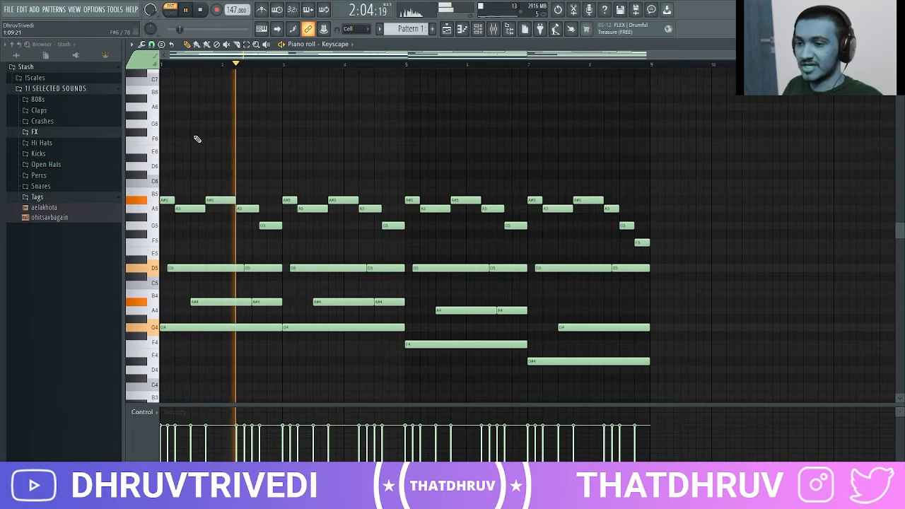
{"action": "scroll", "coordinate": [195, 184], "scroll_direction": "down", "scroll_amount": 2}
{"action": "scroll", "coordinate": [193, 262], "scroll_direction": "up", "scroll_amount": 3}
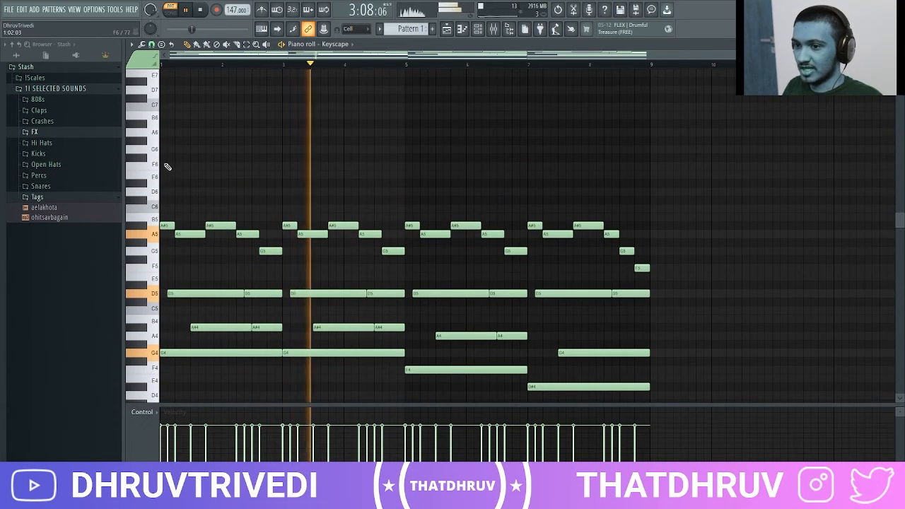
{"action": "left_click_drag", "start_coordinate": [164, 157], "coordinate": [140, 154]}
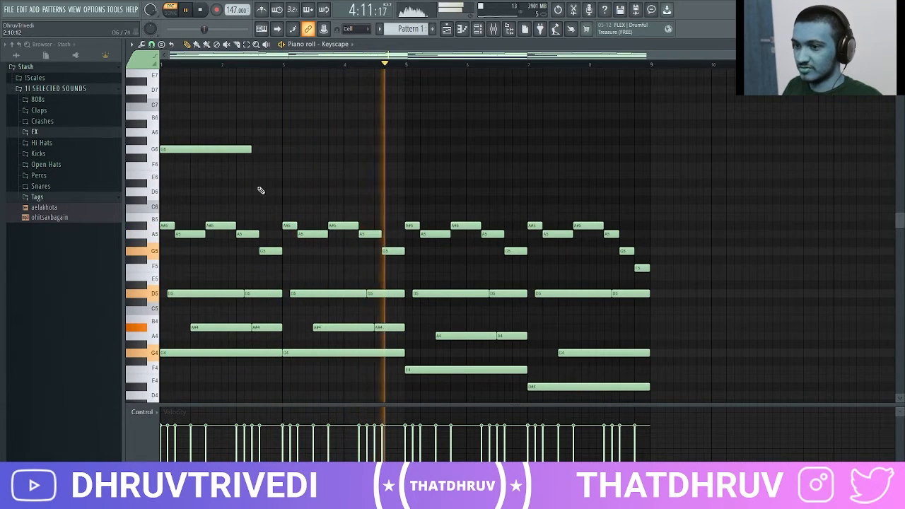
{"action": "left_click_drag", "start_coordinate": [256, 150], "coordinate": [238, 150]}
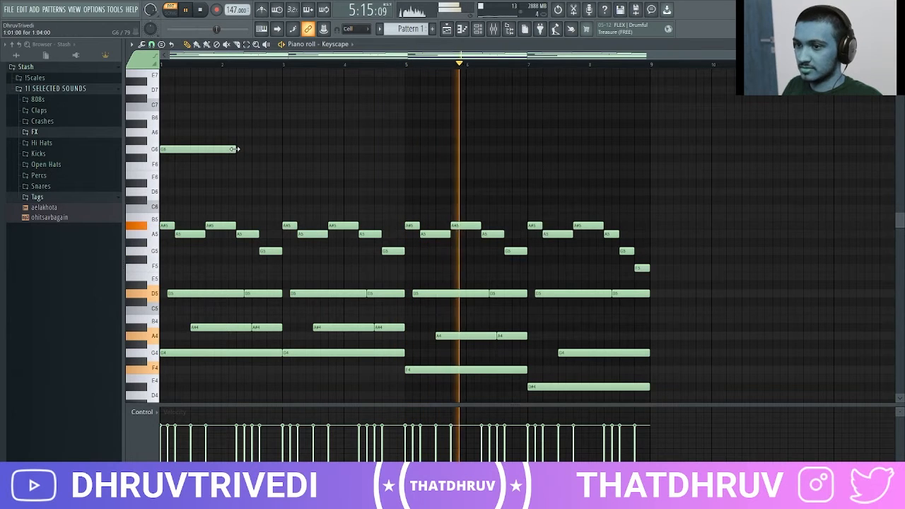
{"action": "left_click", "coordinate": [244, 133]}
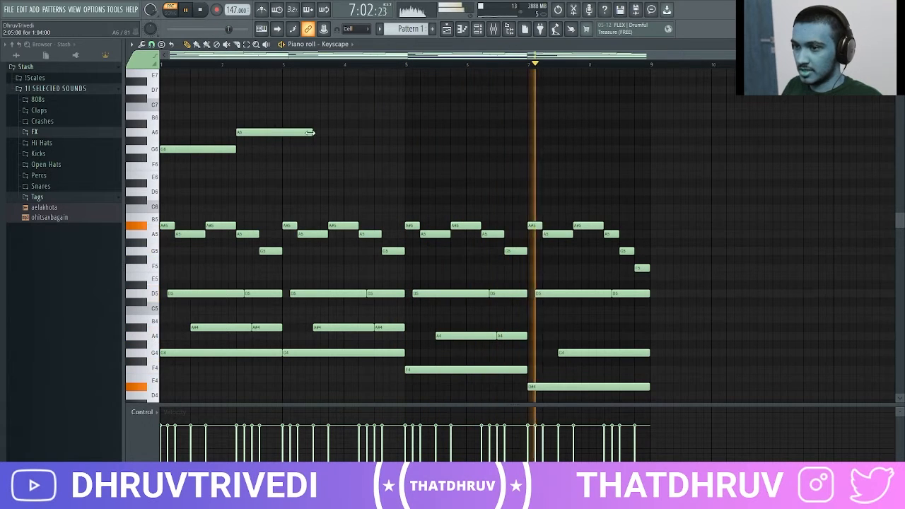
{"action": "left_click_drag", "start_coordinate": [309, 133], "coordinate": [282, 133]}
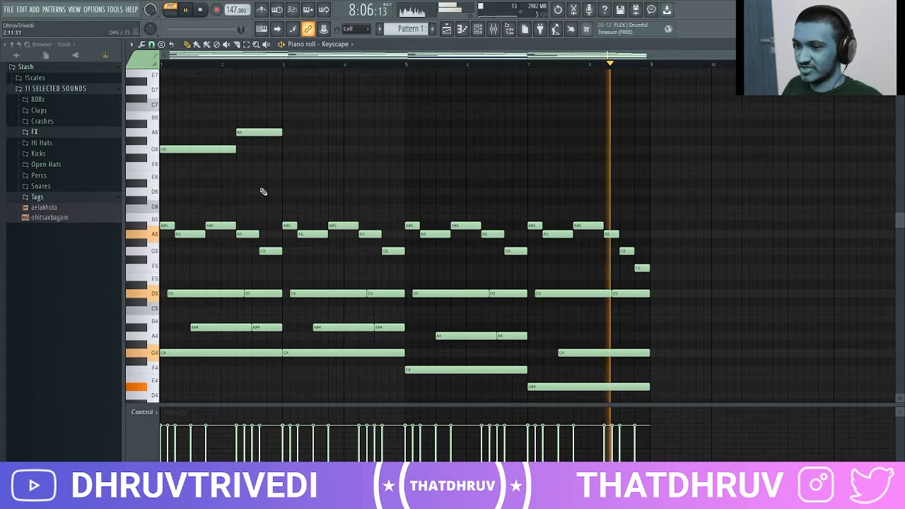
Step: Add an A#6 from bar 3 to step 5 of bar 4, followed by an A6 lasting to the end of bar 4
{"action": "left_click", "coordinate": [289, 125]}
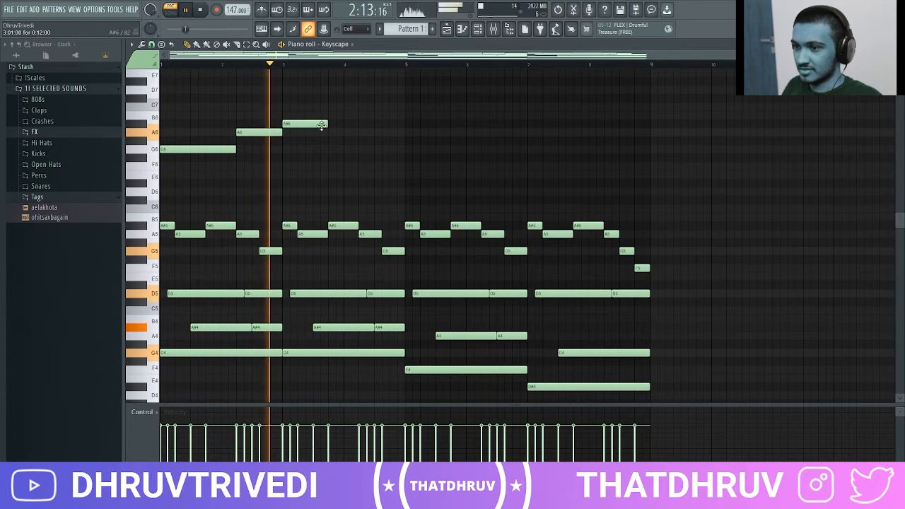
{"action": "left_click_drag", "start_coordinate": [326, 125], "coordinate": [358, 125]}
{"action": "left_click", "coordinate": [361, 132]}
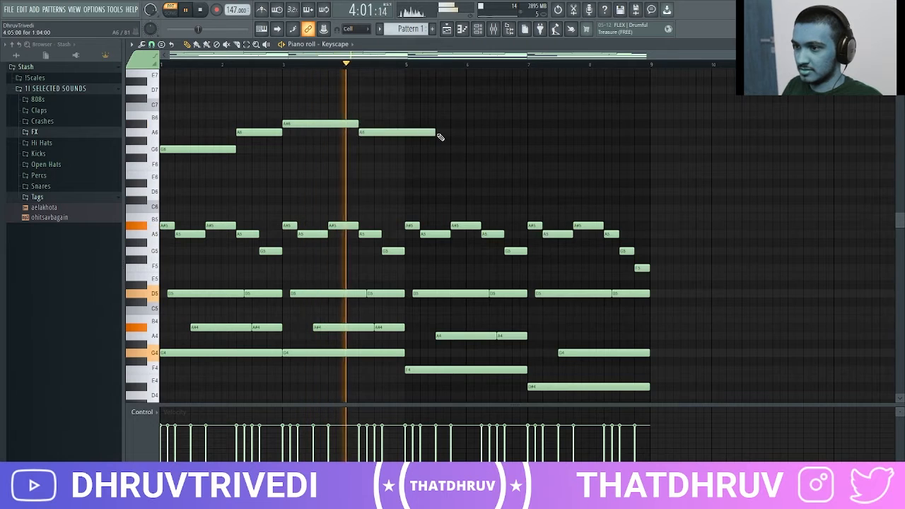
{"action": "left_click_drag", "start_coordinate": [435, 132], "coordinate": [405, 133]}
Step: Add an F6 from bar 5 to step 5 of bar 6, followed by an A6
{"action": "left_click", "coordinate": [420, 182]}
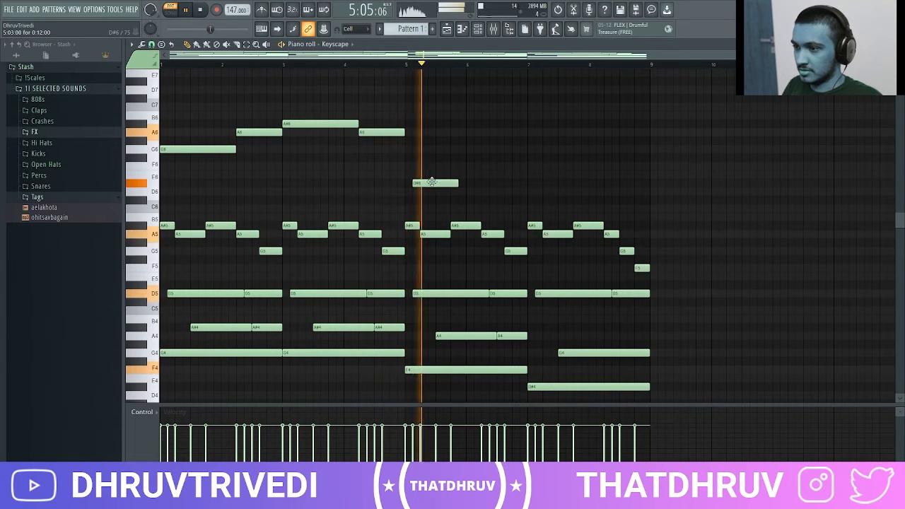
{"action": "left_click_drag", "start_coordinate": [425, 174], "coordinate": [481, 167]}
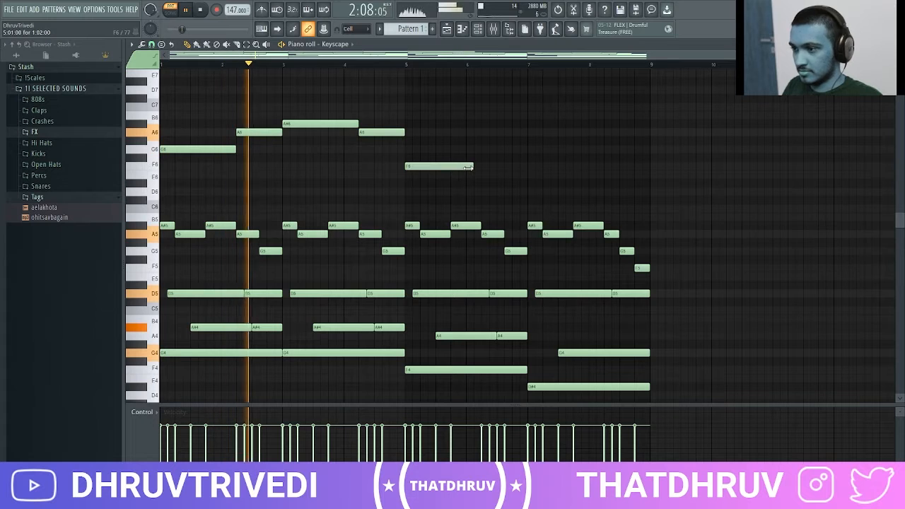
{"action": "left_click", "coordinate": [488, 124]}
{"action": "left_click_drag", "start_coordinate": [503, 125], "coordinate": [504, 133]}
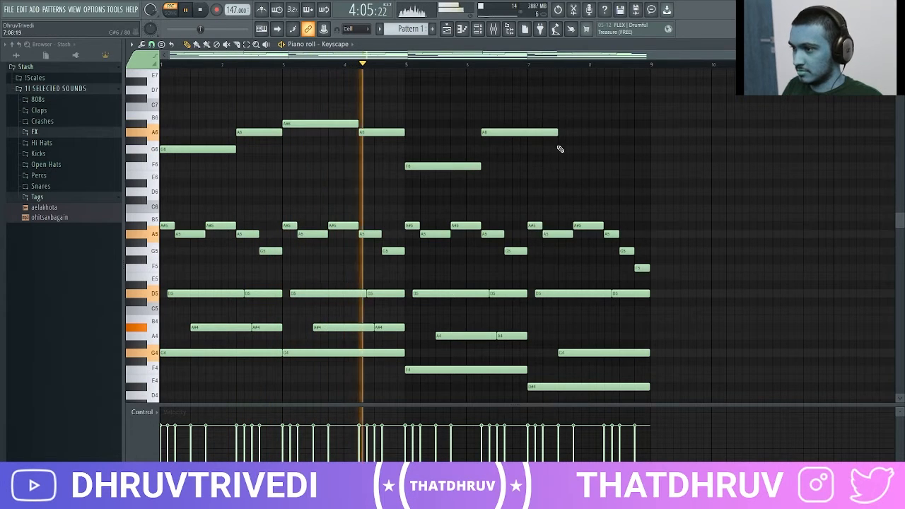
Step: Add a D#6 from bar 7 to step 5 of bar 8, followed by an F6
{"action": "left_click", "coordinate": [542, 183]}
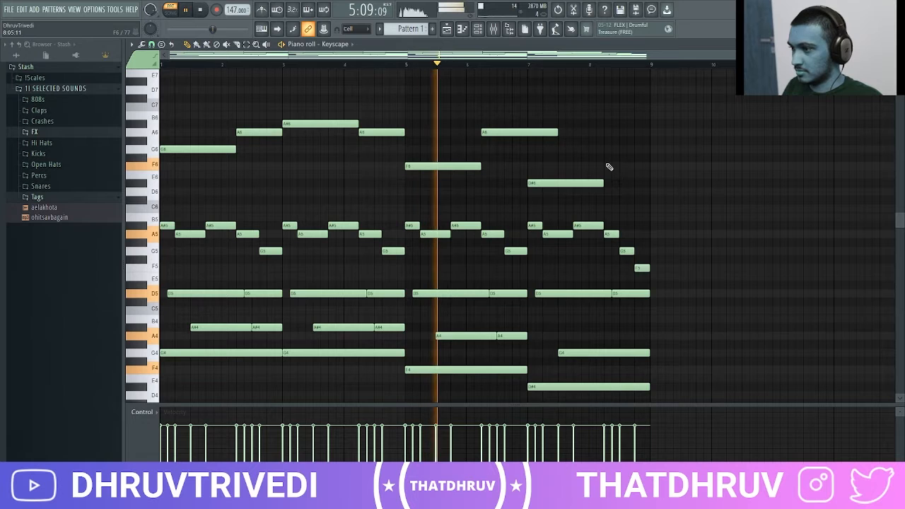
{"action": "left_click", "coordinate": [610, 133]}
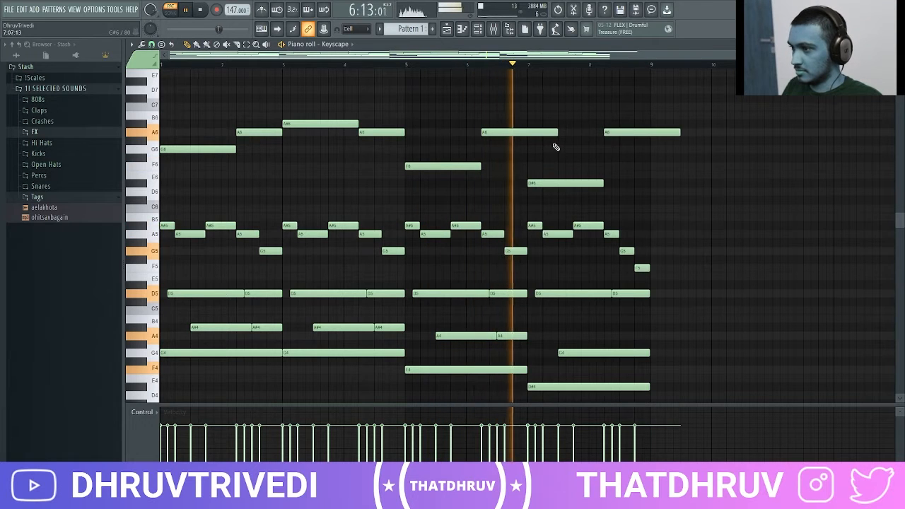
{"action": "left_click_drag", "start_coordinate": [638, 132], "coordinate": [638, 149]}
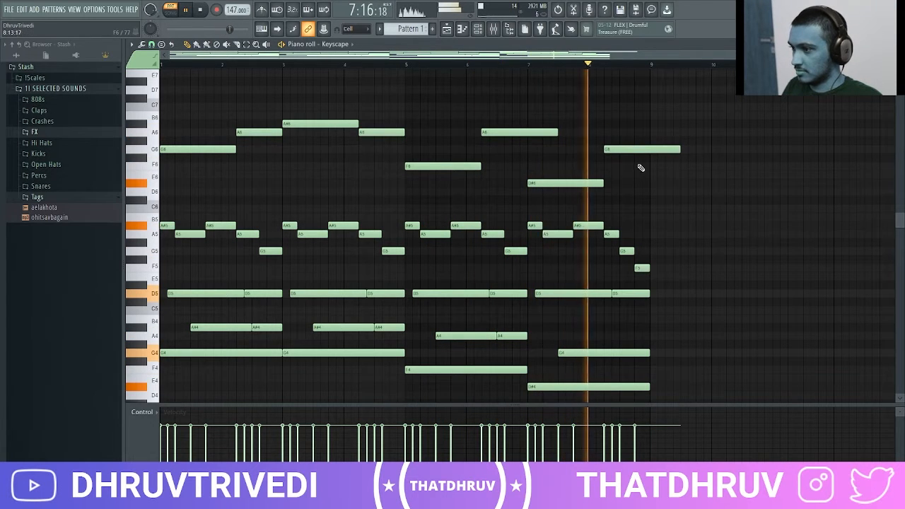
{"action": "left_click_drag", "start_coordinate": [637, 150], "coordinate": [635, 167]}
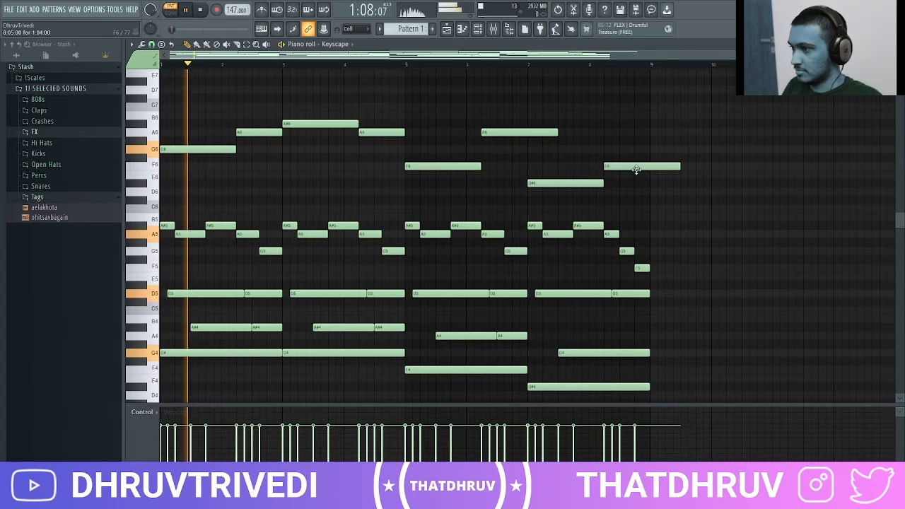
Step: Lower the A6 in bar 6 to G6, then trim it to end at bar 7 and the last F6 to end at bar 9
{"action": "left_click_drag", "start_coordinate": [505, 134], "coordinate": [511, 151]}
{"action": "left_click_drag", "start_coordinate": [473, 122], "coordinate": [673, 229]}
{"action": "left_click_drag", "start_coordinate": [460, 138], "coordinate": [658, 194]}
{"action": "left_click", "coordinate": [659, 194]}
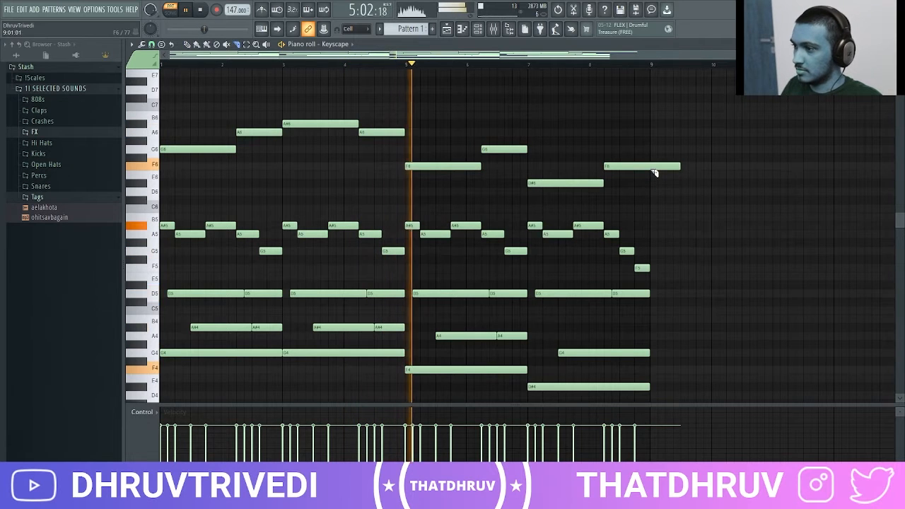
{"action": "left_click_drag", "start_coordinate": [679, 167], "coordinate": [650, 168]}
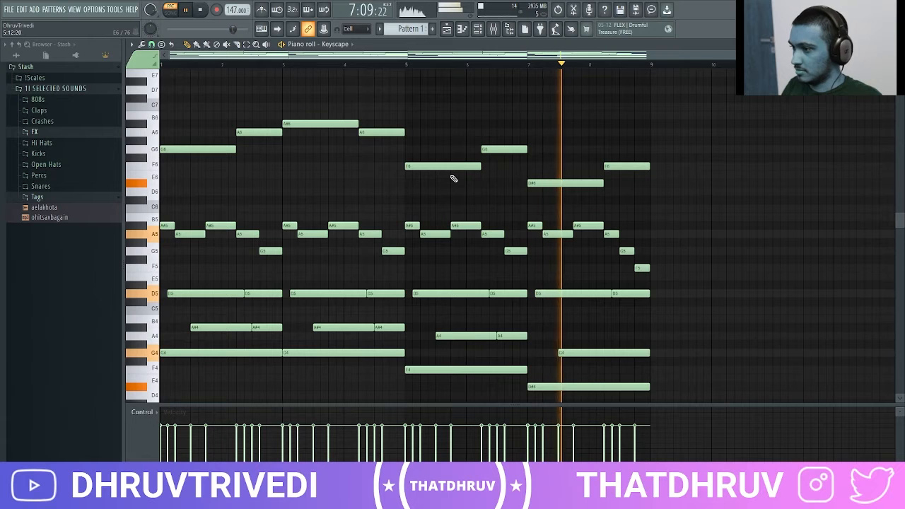
Step: Start a higher melody layer with a G7 at bar 1 and an A7 at step 5, then stop playback
{"action": "scroll", "coordinate": [454, 178], "scroll_direction": "down", "scroll_amount": 1}
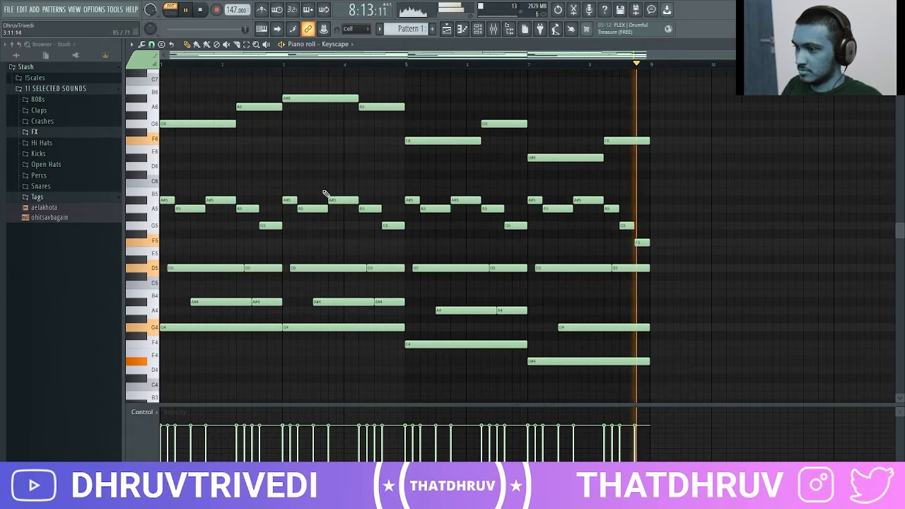
{"action": "scroll", "coordinate": [323, 200], "scroll_direction": "up", "scroll_amount": 5}
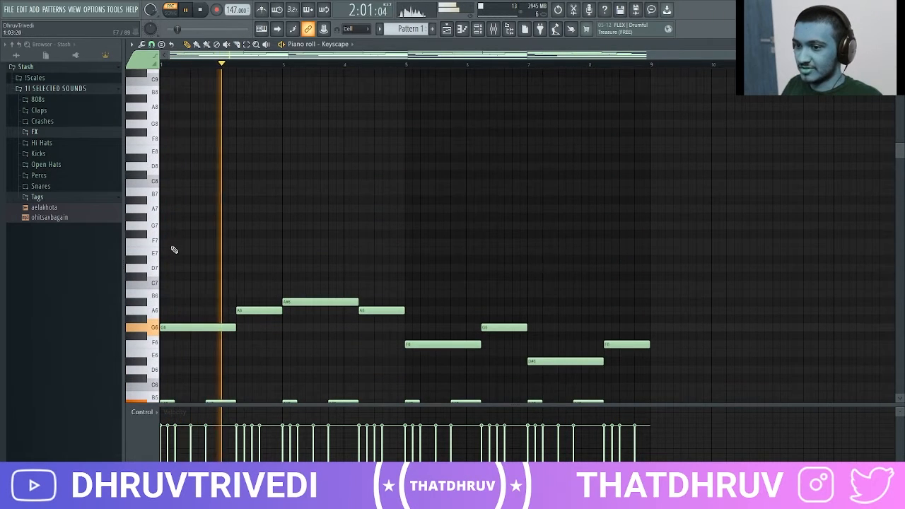
{"action": "scroll", "coordinate": [175, 237], "scroll_direction": "down", "scroll_amount": 1}
{"action": "left_click", "coordinate": [169, 203]}
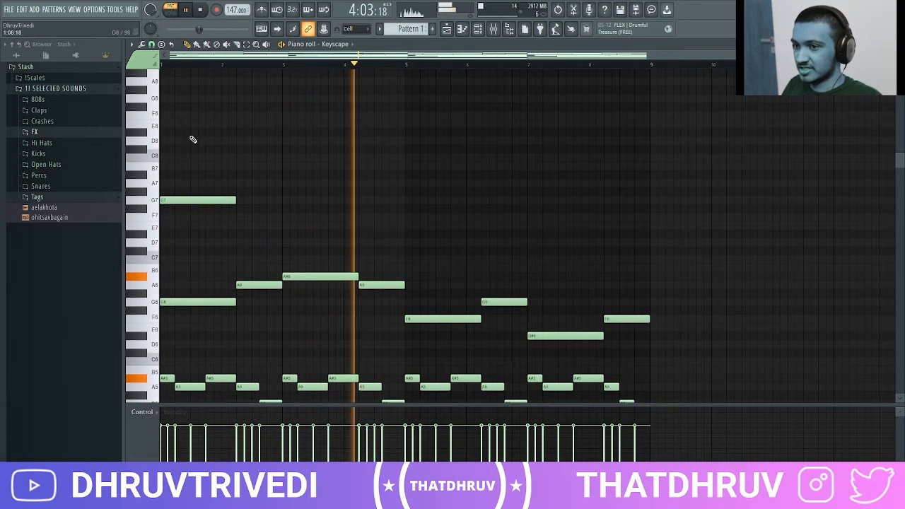
{"action": "left_click", "coordinate": [183, 183]}
{"action": "key", "text": "space"}
Step: Set the piano roll snap to 1/6 beat and add an A#7 one snap division after the A7
{"action": "left_click", "coordinate": [152, 44]}
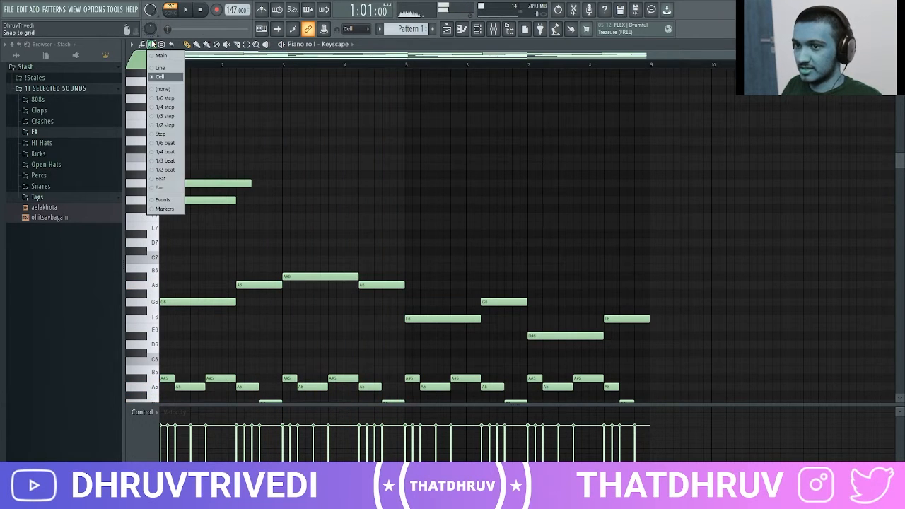
{"action": "left_click", "coordinate": [172, 141]}
{"action": "scroll", "coordinate": [173, 77], "scroll_direction": "up", "scroll_amount": 3, "text": "ctrl"}
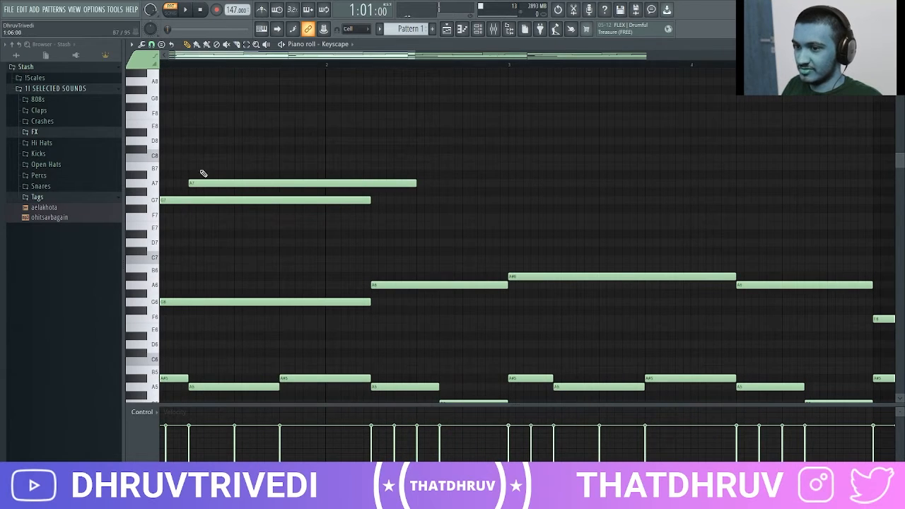
{"action": "key", "text": "space"}
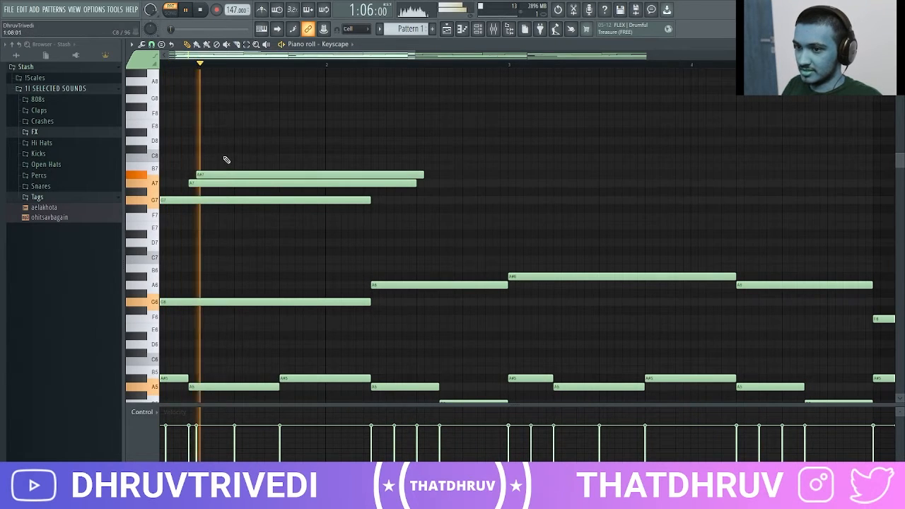
{"action": "key", "text": "space"}
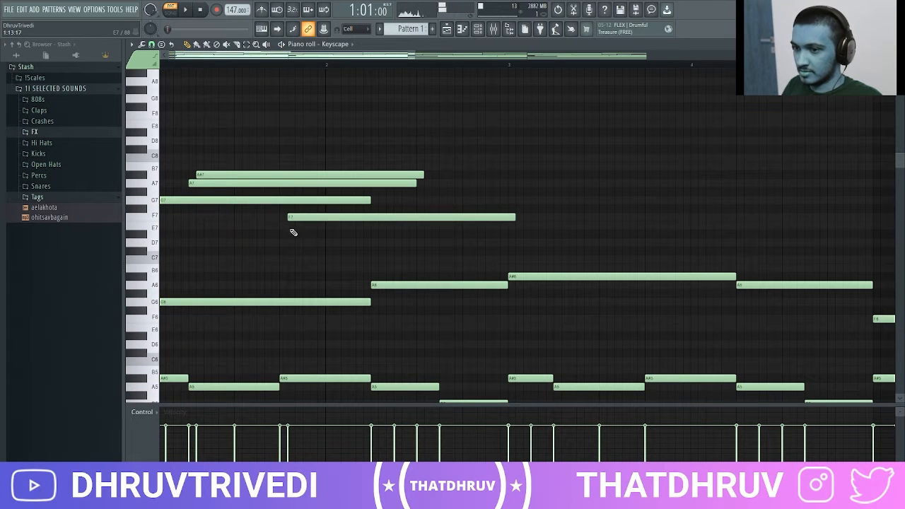
Step: Align the F7 to step 13 of bar 1 and add a D#7 at step 11 of bar 2
{"action": "left_click_drag", "start_coordinate": [333, 220], "coordinate": [326, 219]}
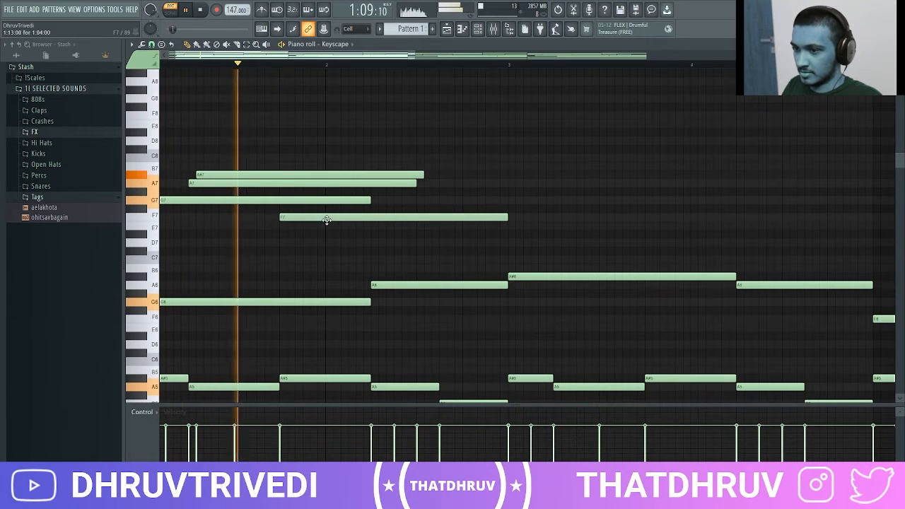
{"action": "left_click", "coordinate": [444, 240]}
{"action": "left_click_drag", "start_coordinate": [500, 233], "coordinate": [499, 225]}
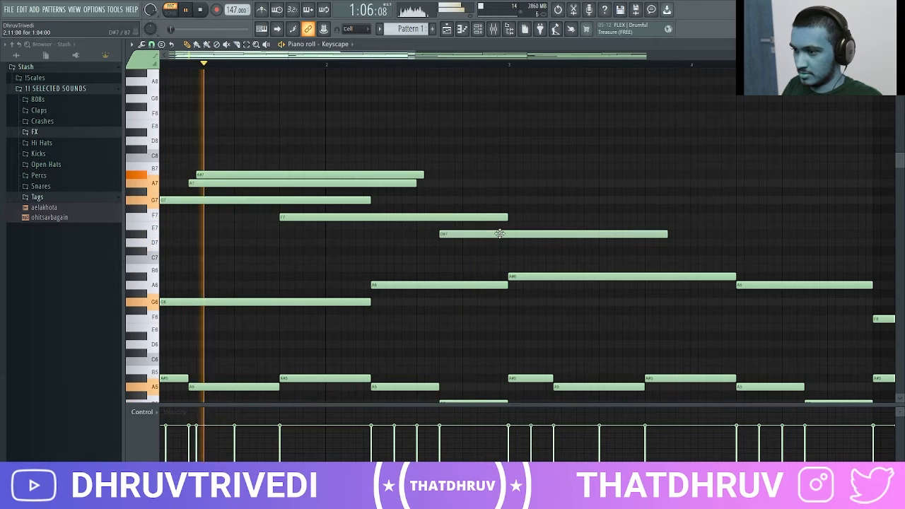
Step: Trim the overlapping high notes into a two-bar phrase and duplicate it to fill eight bars
{"action": "scroll", "coordinate": [451, 67], "scroll_direction": "down", "scroll_amount": 5}
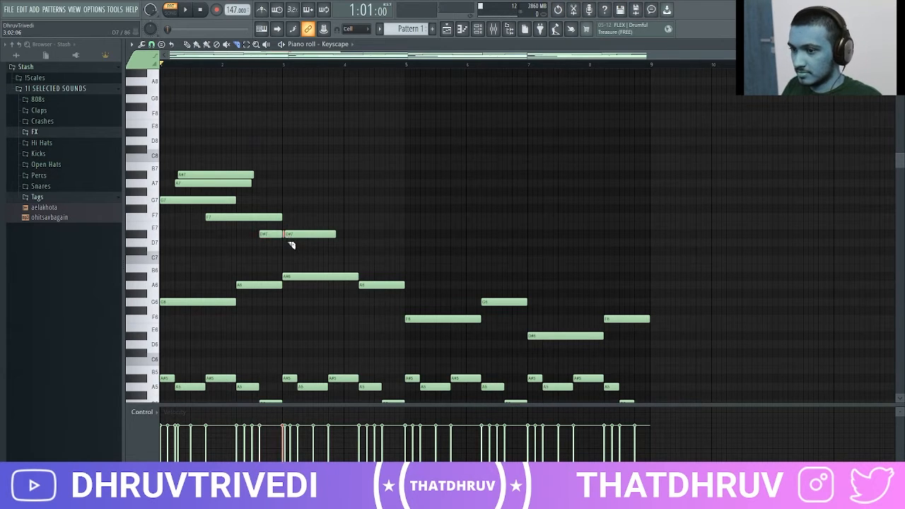
{"action": "mouse_move", "coordinate": [300, 235]}
{"action": "left_mouse_down"}
{"action": "mouse_move", "coordinate": [247, 172]}
{"action": "mouse_move", "coordinate": [212, 153]}
{"action": "mouse_move", "coordinate": [291, 247]}
{"action": "left_mouse_up"}
{"action": "key", "text": "ctrl+b"}
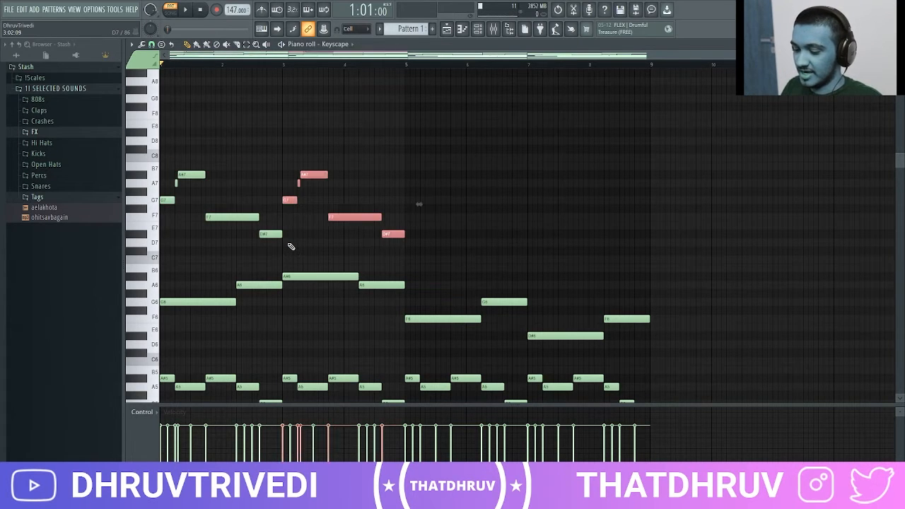
Step: Move the D#7 in bar 4 to C8 at the start of that bar and set the snap to Cell
{"action": "key", "text": "space"}
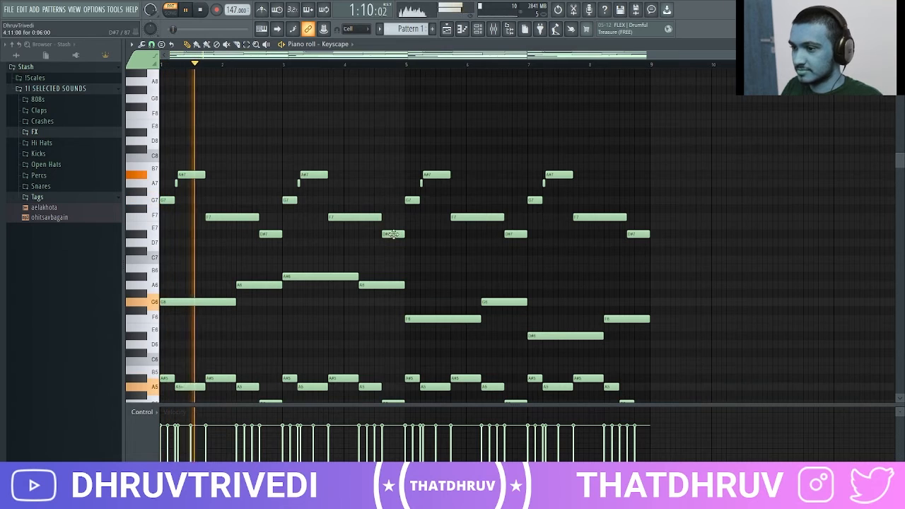
{"action": "left_click_drag", "start_coordinate": [393, 234], "coordinate": [355, 157]}
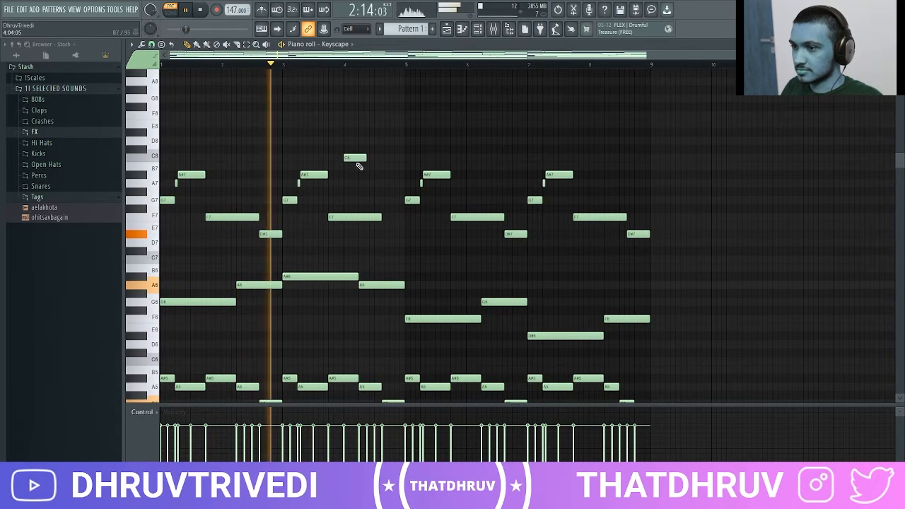
{"action": "left_click", "coordinate": [152, 43]}
{"action": "left_click", "coordinate": [160, 71]}
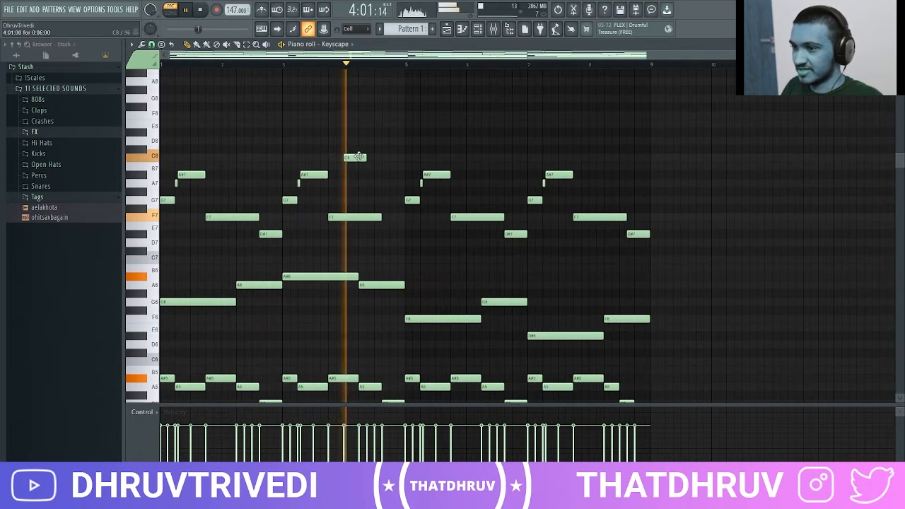
{"action": "key", "text": "space"}
Step: Follow the C8 with an A#7 and an A7 to the end of bar 4, and shorten bar 3's F7 to end with its bar
{"action": "left_click_drag", "start_coordinate": [378, 168], "coordinate": [402, 184]}
{"action": "left_click", "coordinate": [397, 184]}
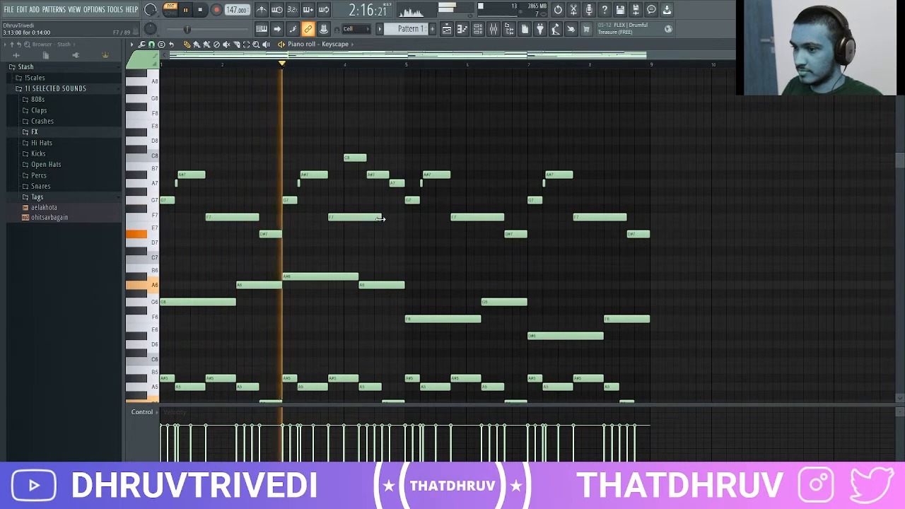
{"action": "scroll", "coordinate": [414, 223], "scroll_direction": "down", "scroll_amount": 2}
{"action": "key", "text": "space"}
Step: Lower bar 5's opening high notes to F7, G7 and A7, and bar 6's D#7 to D7
{"action": "scroll", "coordinate": [424, 142], "scroll_direction": "down", "scroll_amount": 1}
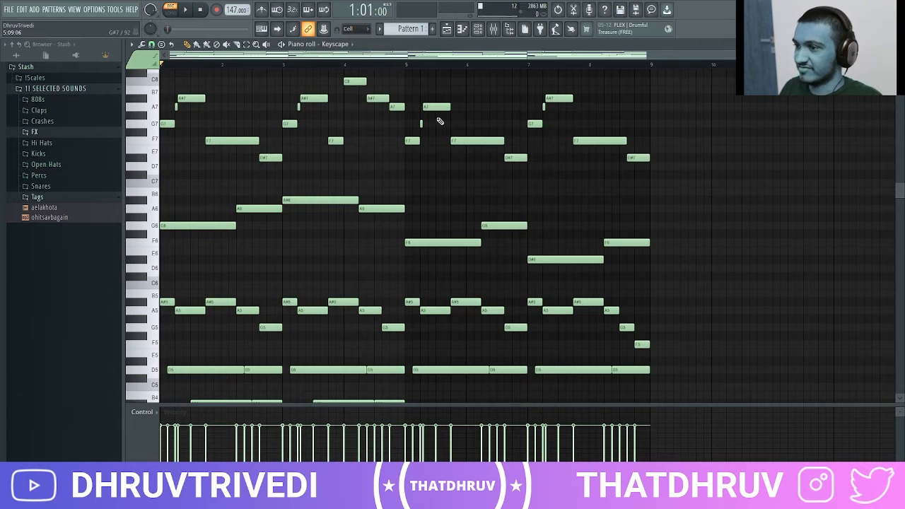
{"action": "left_click_drag", "start_coordinate": [516, 157], "coordinate": [521, 167]}
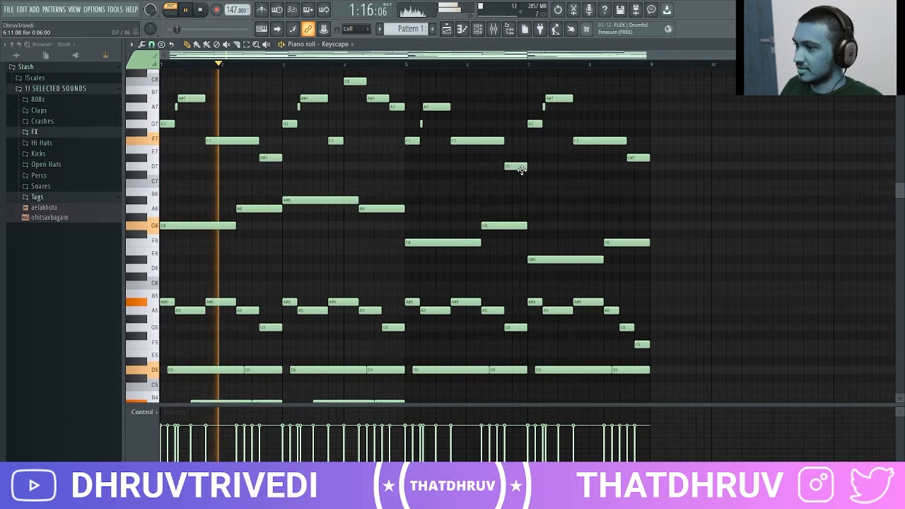
{"action": "mouse_move", "coordinate": [516, 167]}
{"action": "left_mouse_down"}
{"action": "mouse_move", "coordinate": [515, 155]}
{"action": "mouse_move", "coordinate": [515, 166]}
{"action": "left_mouse_up"}
Step: Lower the three opening high notes of bar 7 to D#7, F7 and G7
{"action": "left_click_drag", "start_coordinate": [529, 86], "coordinate": [550, 140]}
{"action": "key", "text": "Down"}
{"action": "key", "text": "Down"}
{"action": "key", "text": "Down"}
{"action": "key", "text": "Down"}
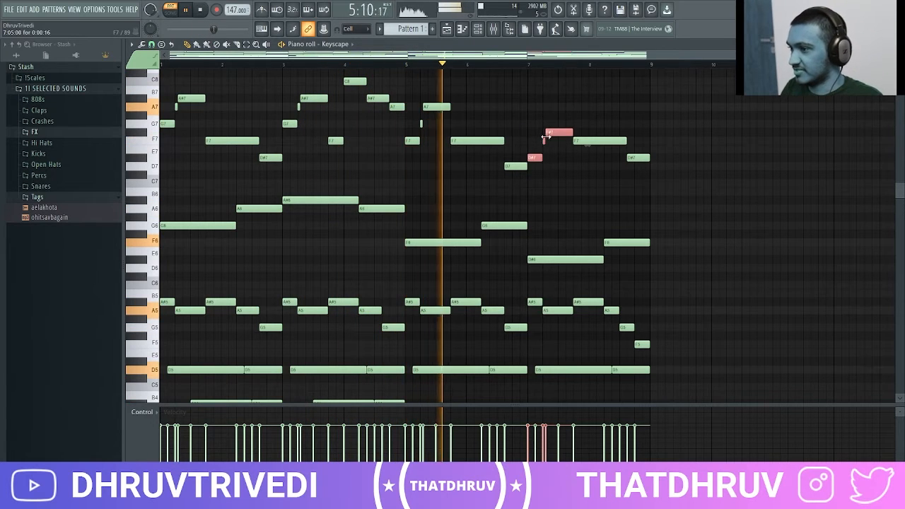
{"action": "left_click", "coordinate": [548, 131]}
{"action": "left_click_drag", "start_coordinate": [551, 120], "coordinate": [558, 139], "text": "ctrl"}
{"action": "key", "text": "shift+Up"}
{"action": "left_click", "coordinate": [559, 136], "text": "ctrl"}
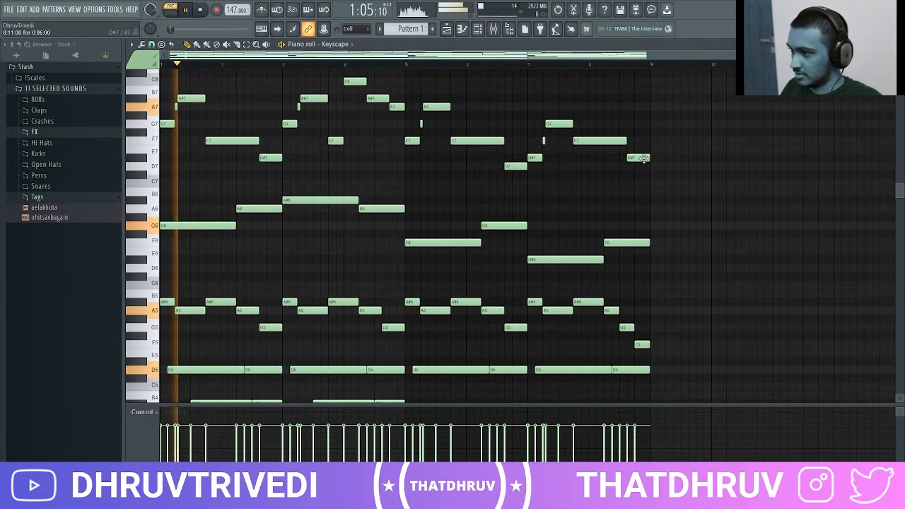
Step: Build a rising G7, A7, A#7 ending in bar 8 from the D#7, and shorten the preceding F7 to end with bar 7
{"action": "left_click_drag", "start_coordinate": [643, 155], "coordinate": [606, 120]}
{"action": "left_click", "coordinate": [622, 104]}
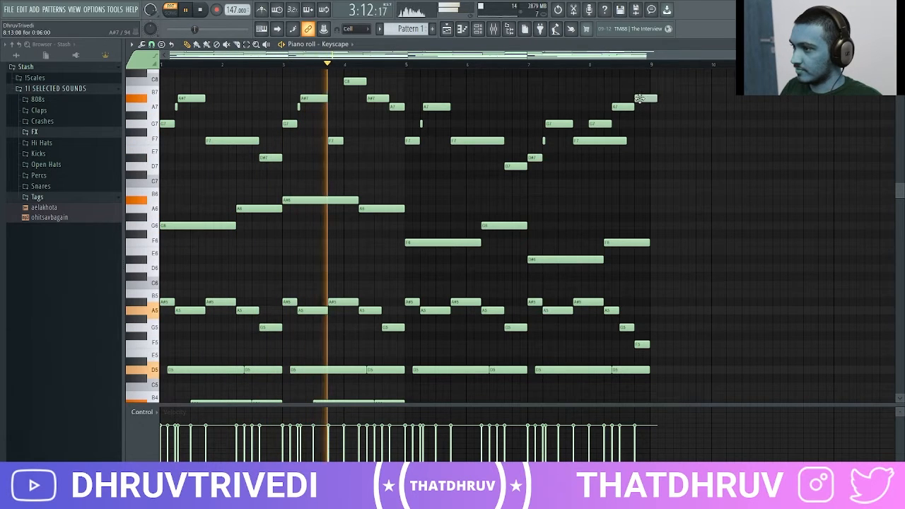
{"action": "left_click", "coordinate": [641, 97]}
{"action": "left_click_drag", "start_coordinate": [623, 141], "coordinate": [588, 141]}
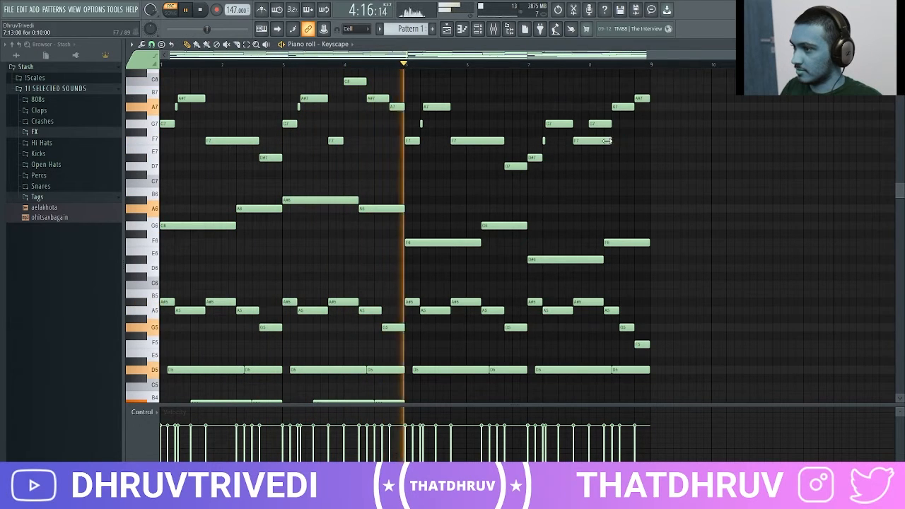
{"action": "scroll", "coordinate": [548, 111], "scroll_direction": "up", "scroll_amount": 2}
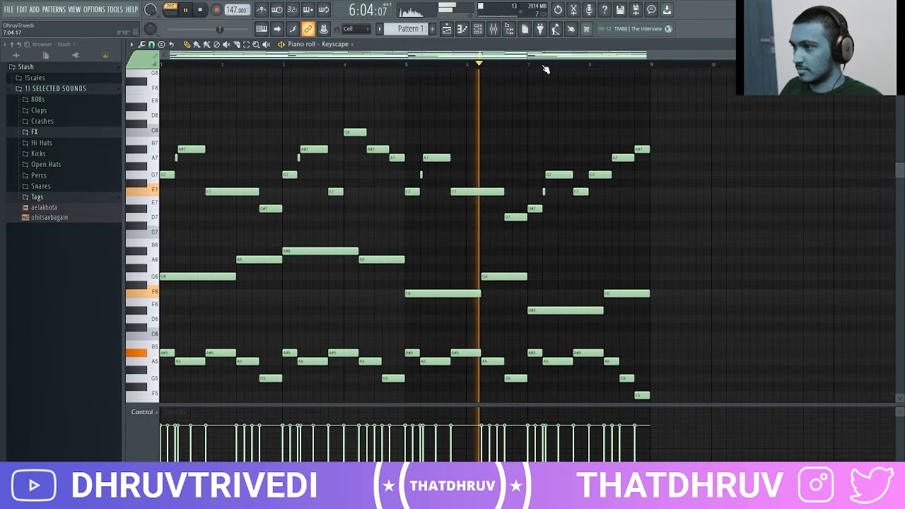
{"action": "scroll", "coordinate": [538, 110], "scroll_direction": "down", "scroll_amount": 2}
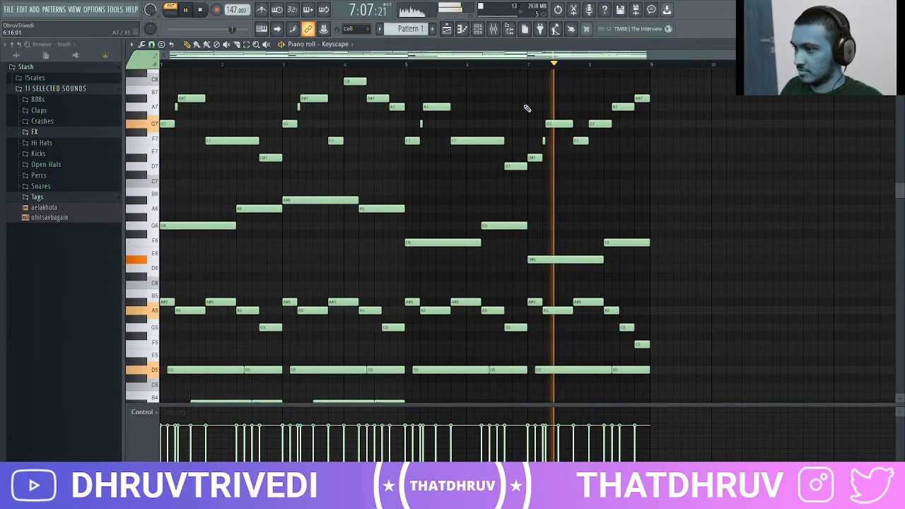
{"action": "scroll", "coordinate": [527, 108], "scroll_direction": "down", "scroll_amount": 4}
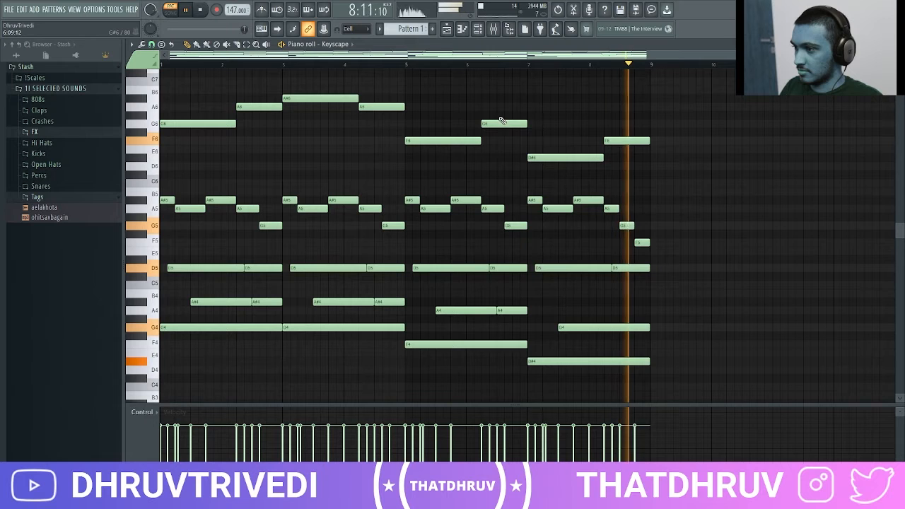
{"action": "scroll", "coordinate": [496, 142], "scroll_direction": "down", "scroll_amount": 4}
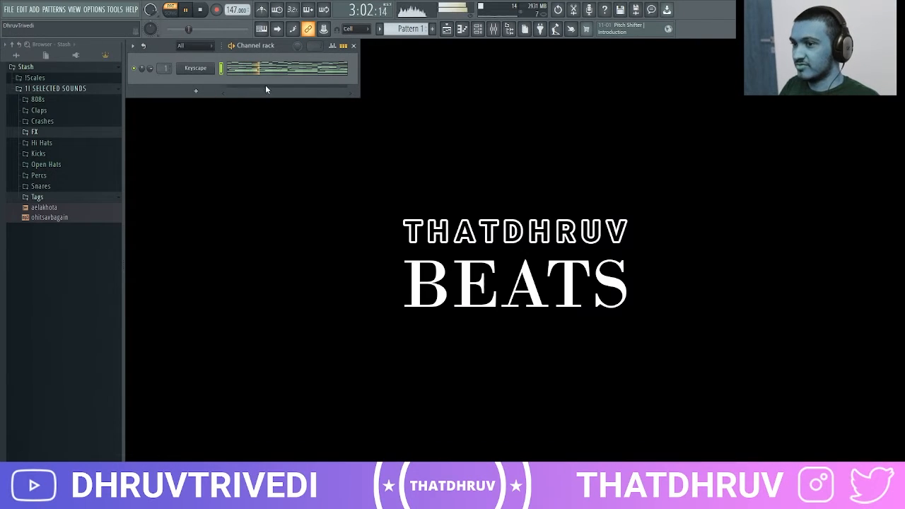
Step: Add an Omnisphere channel and filter its patches to the Keyboards category
{"action": "right_click", "coordinate": [201, 69]}
{"action": "mouse_move", "coordinate": [262, 137]}
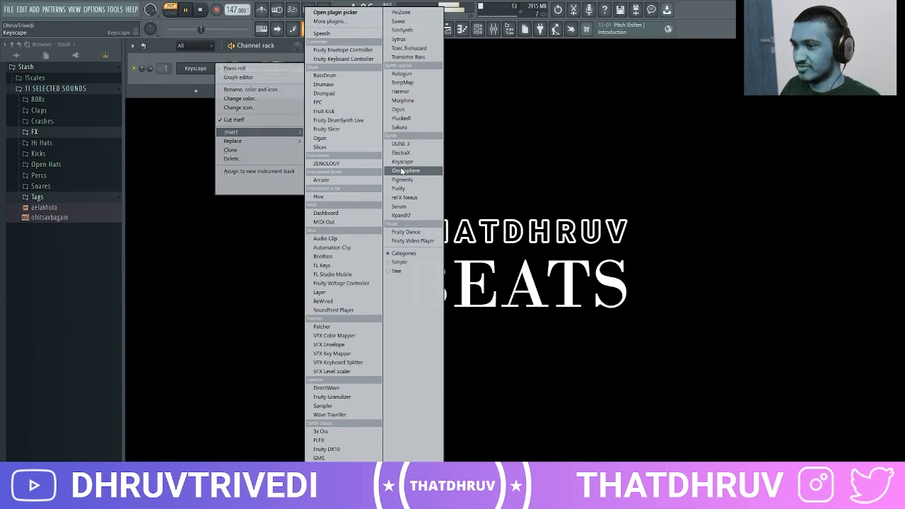
{"action": "left_click", "coordinate": [401, 171]}
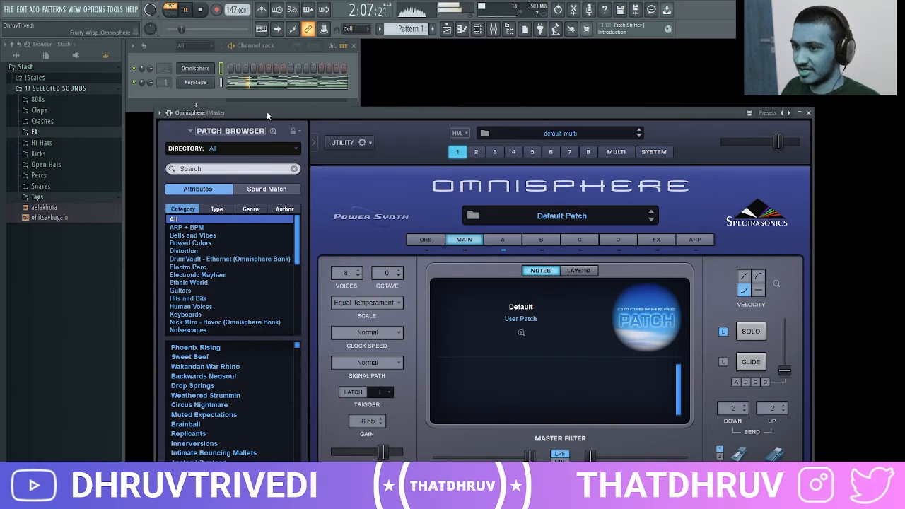
{"action": "left_click_drag", "start_coordinate": [267, 111], "coordinate": [283, 102]}
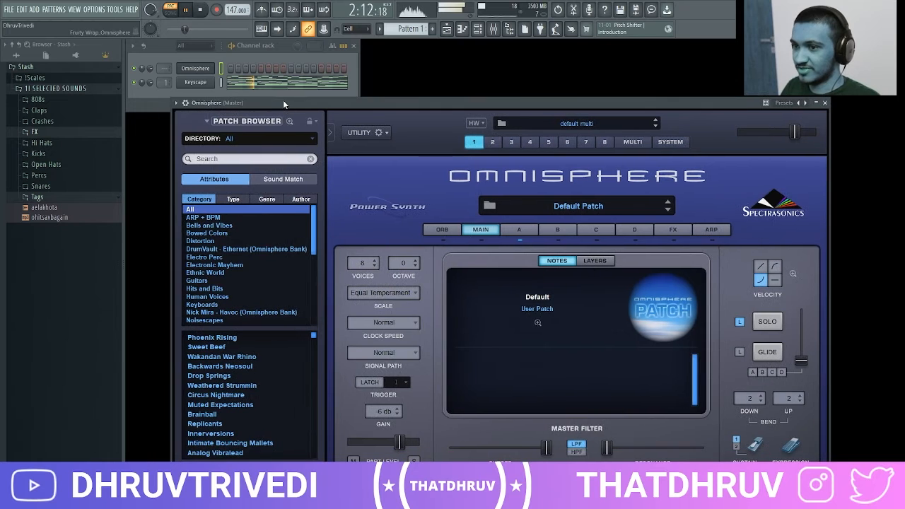
{"action": "left_click", "coordinate": [213, 280]}
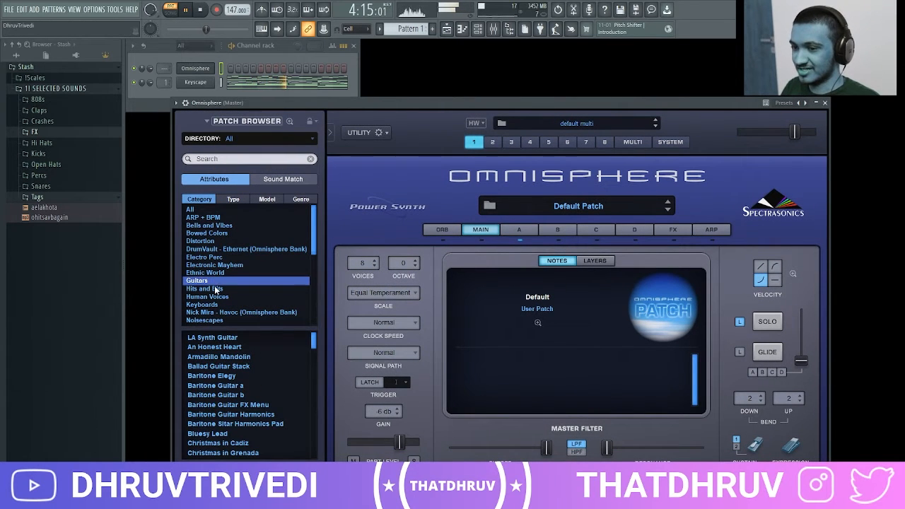
{"action": "left_click", "coordinate": [213, 305]}
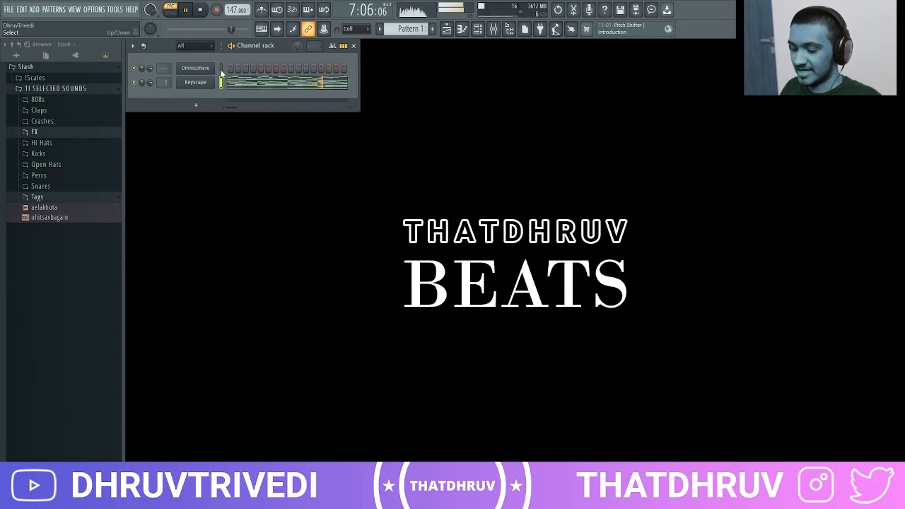
Step: Copy the Keyscape notes into the Omnisphere channel's piano roll
{"action": "right_click", "coordinate": [210, 73]}
{"action": "left_click", "coordinate": [234, 71]}
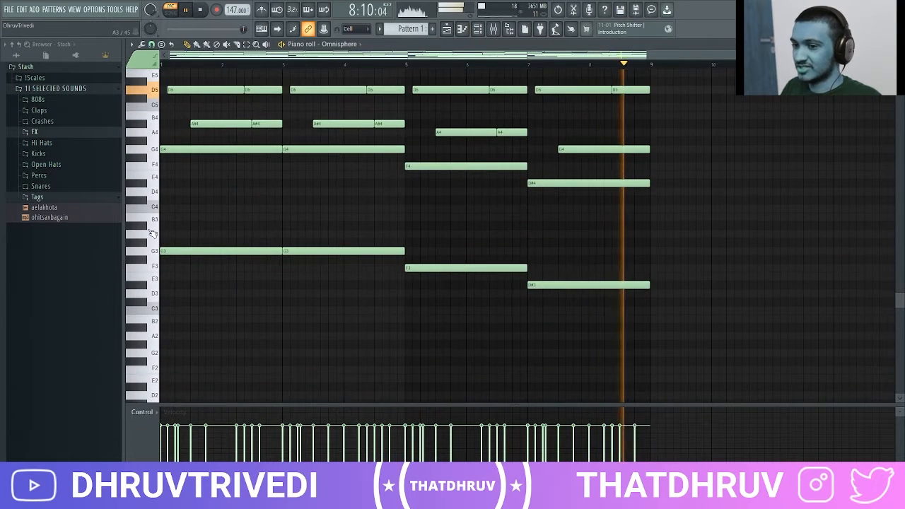
{"action": "scroll", "coordinate": [251, 269], "scroll_direction": "up", "scroll_amount": 10}
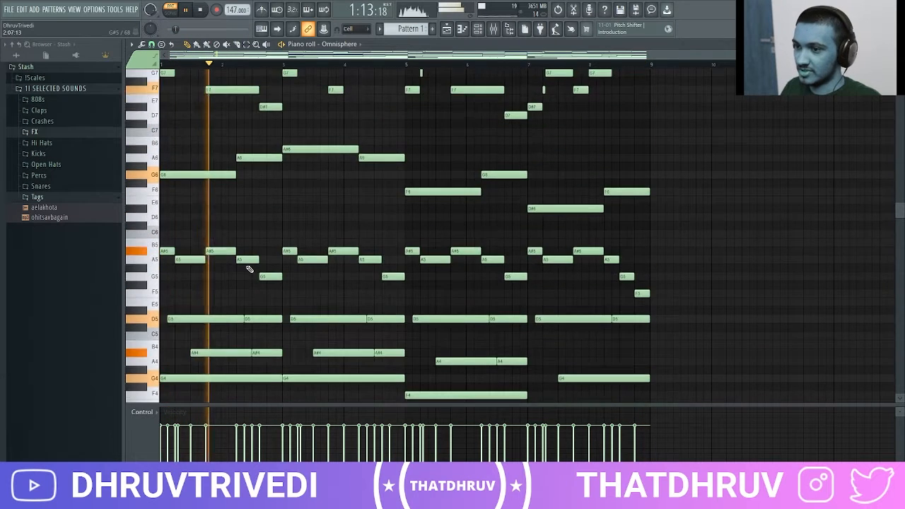
Step: Delete the highest melody layer from the Omnisphere notes and raise the remaining notes one octave
{"action": "left_click_drag", "start_coordinate": [149, 234], "coordinate": [150, 134]}
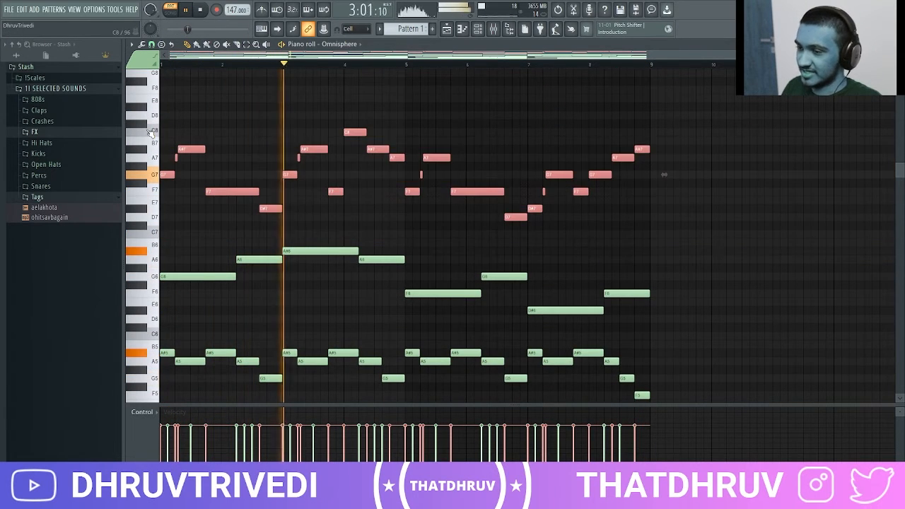
{"action": "key", "text": "Delete"}
{"action": "scroll", "coordinate": [150, 133], "scroll_direction": "down", "scroll_amount": 2}
{"action": "key", "text": "space"}
{"action": "key", "text": "Escape"}
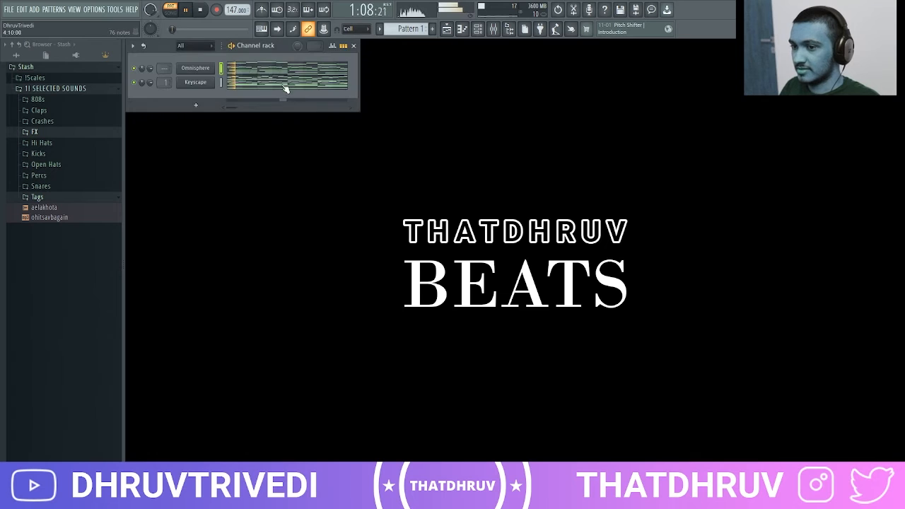
Step: Add an Xpand!2 channel and choose a different preset for part A
{"action": "right_click", "coordinate": [206, 75]}
{"action": "mouse_move", "coordinate": [279, 134]}
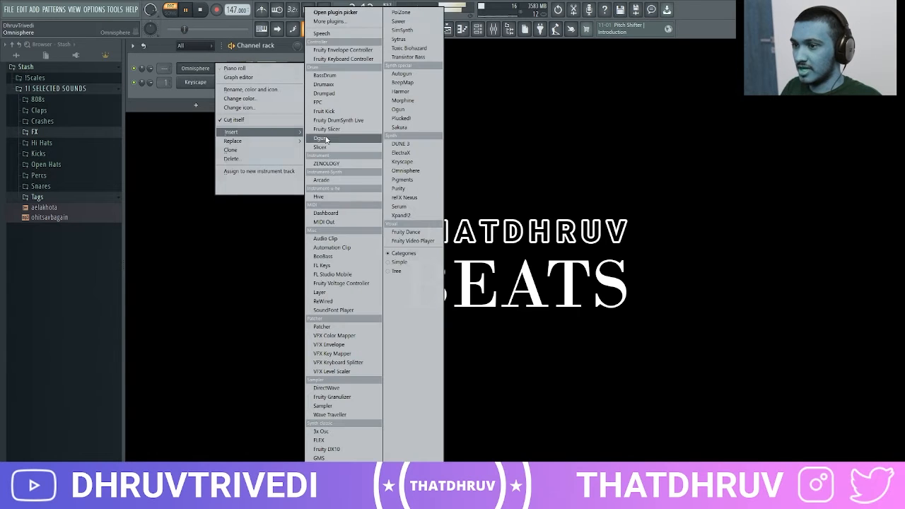
{"action": "left_click", "coordinate": [401, 210]}
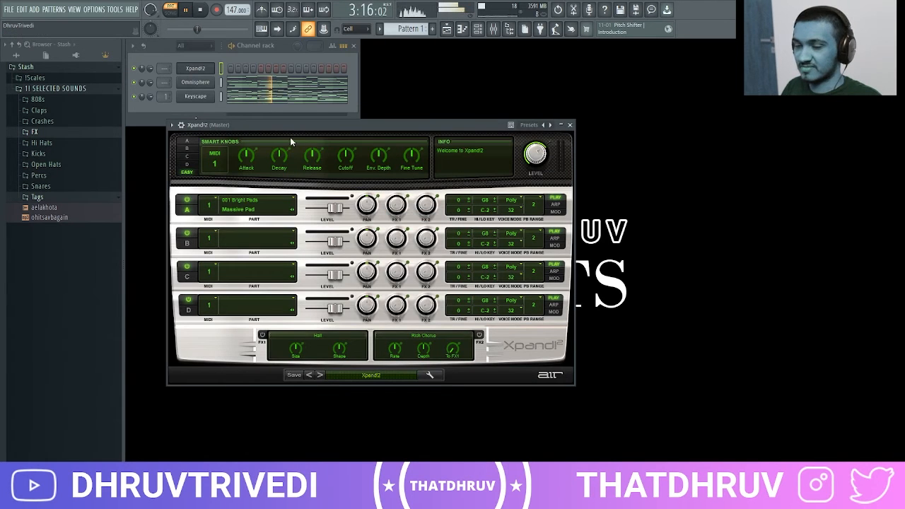
{"action": "left_click", "coordinate": [239, 203]}
{"action": "mouse_move", "coordinate": [263, 313]}
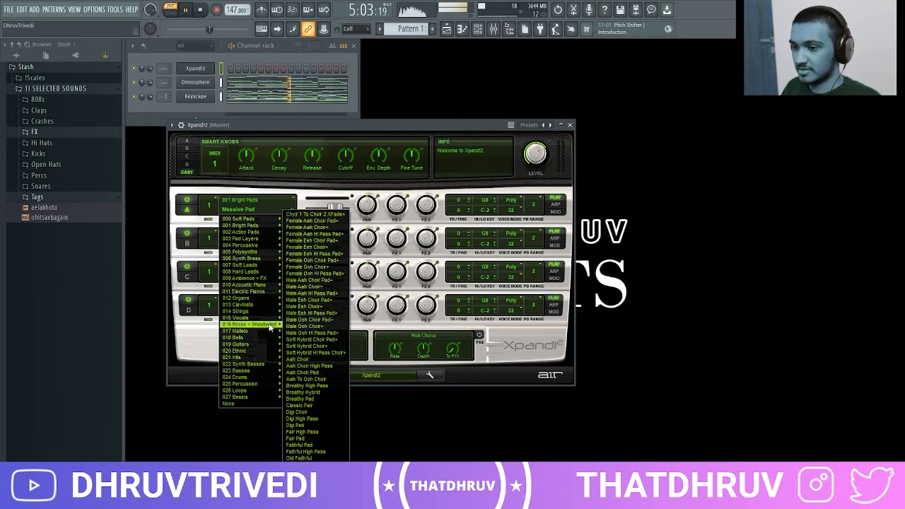
{"action": "left_click", "coordinate": [311, 327]}
Step: Write alternating G7 and A#7 notes for Xpand!2, one every two steps from step 5 to step 15 of bar 1
{"action": "left_click", "coordinate": [196, 68]}
{"action": "right_click", "coordinate": [205, 68]}
{"action": "left_click", "coordinate": [240, 70]}
{"action": "key", "text": "space"}
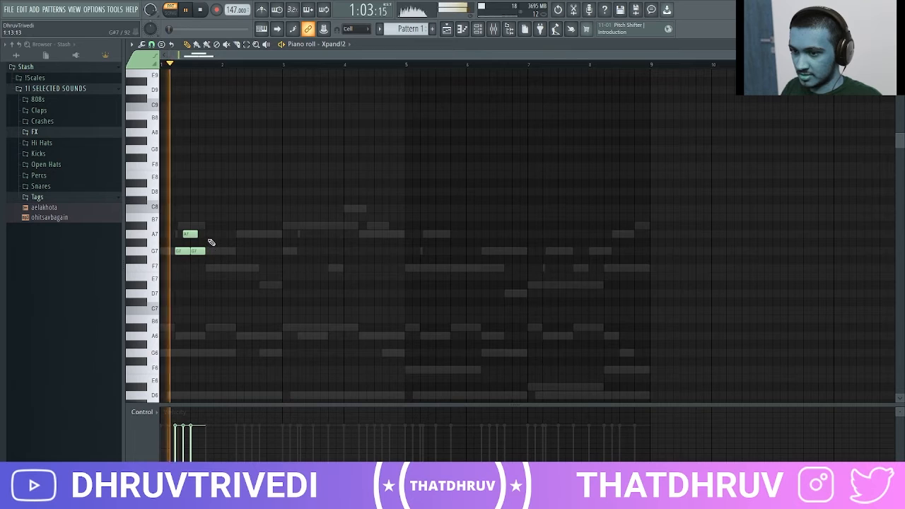
{"action": "left_click", "coordinate": [212, 225]}
{"action": "key", "text": "space"}
{"action": "key", "text": "space"}
{"action": "left_click", "coordinate": [212, 251]}
{"action": "left_click", "coordinate": [220, 225]}
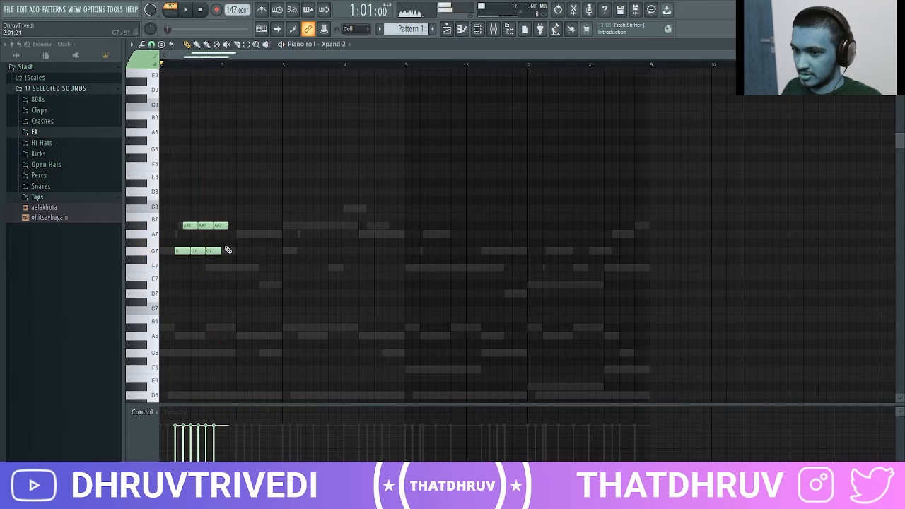
Step: Shorten the six Xpand!2 notes to 1/6 beat each using 1/6 beat snap, and set the snap back to Cell
{"action": "left_click", "coordinate": [151, 44]}
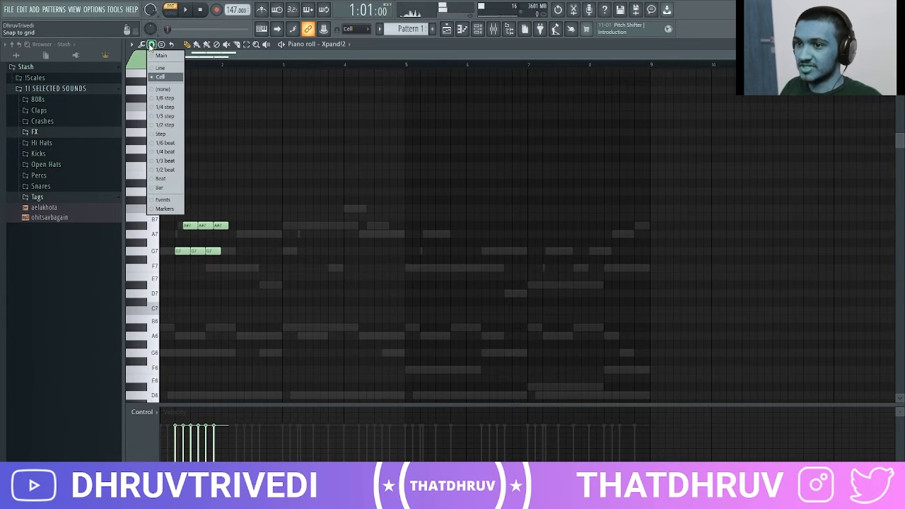
{"action": "left_click", "coordinate": [168, 143]}
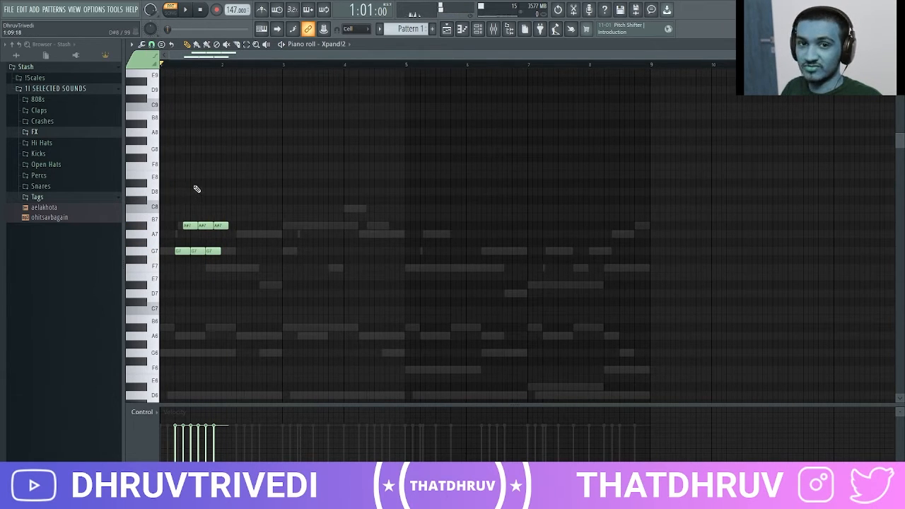
{"action": "scroll", "coordinate": [201, 170], "scroll_direction": "down", "scroll_amount": 3}
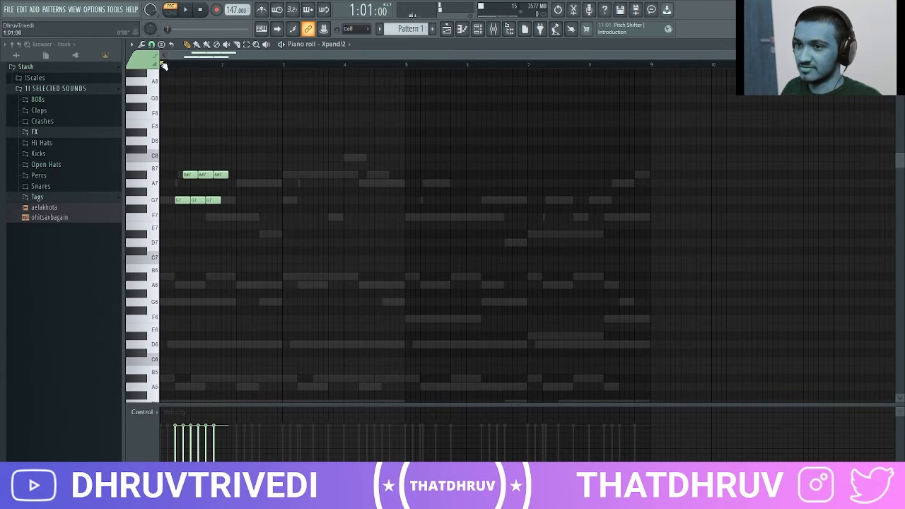
{"action": "left_click", "coordinate": [151, 45]}
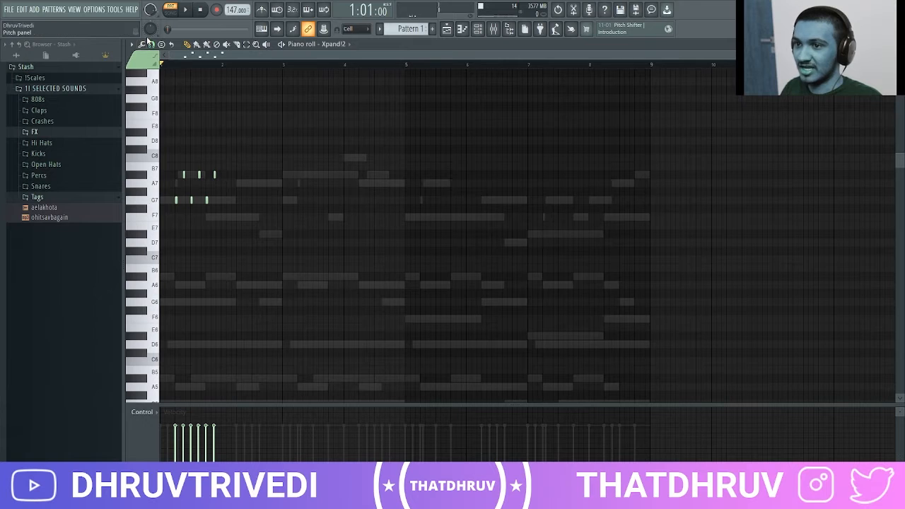
{"action": "left_click", "coordinate": [150, 44]}
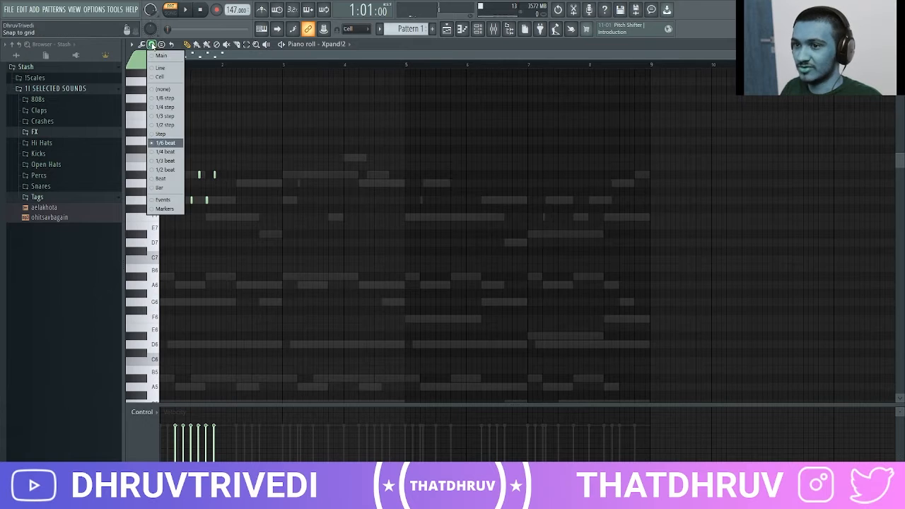
{"action": "left_click", "coordinate": [165, 78]}
{"action": "key", "text": "space"}
{"action": "key", "text": "space"}
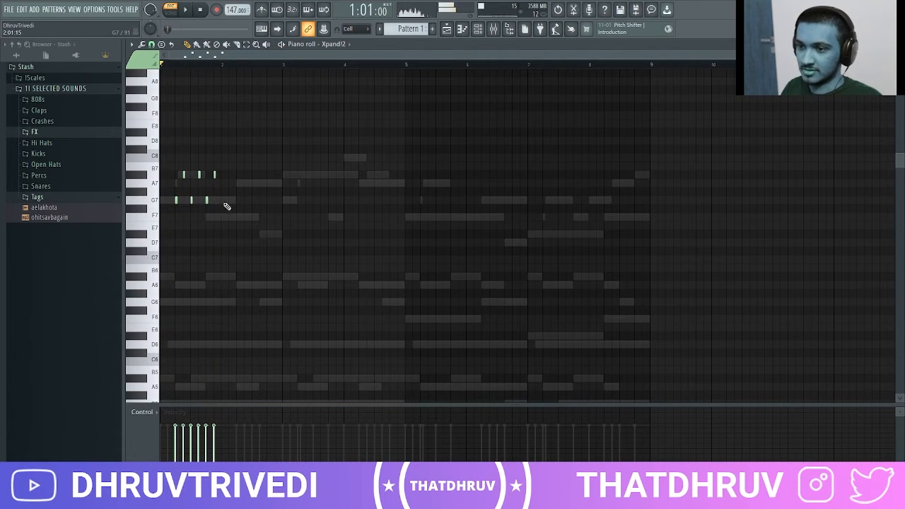
Step: Extend the alternating pattern with a short G7 at step 1 and A#7 at step 3 of bar 2
{"action": "key", "text": "space"}
{"action": "left_click_drag", "start_coordinate": [222, 162], "coordinate": [205, 214]}
{"action": "key", "text": "space"}
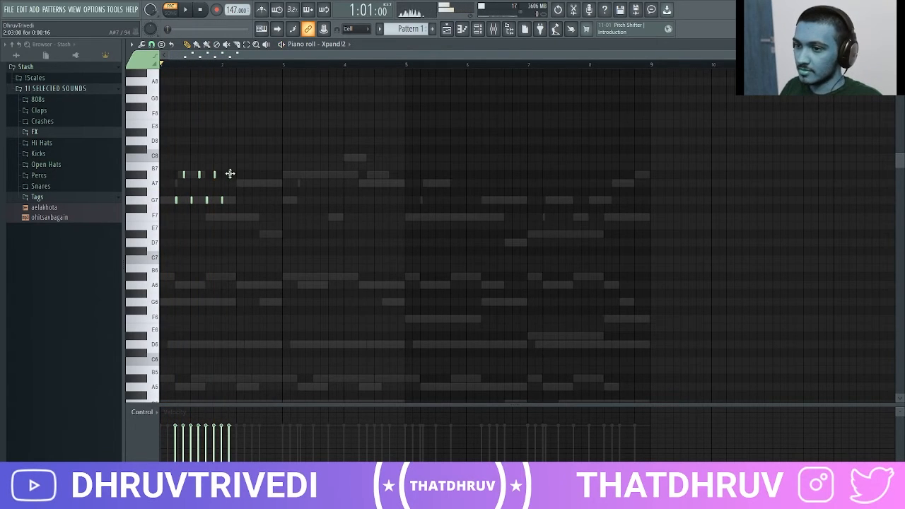
Step: Lower the last short note to A7 and finish the two-bar phrase with two-beat F7 and D7 notes from bar 2 step 5
{"action": "key", "text": "space"}
{"action": "left_click", "coordinate": [237, 217]}
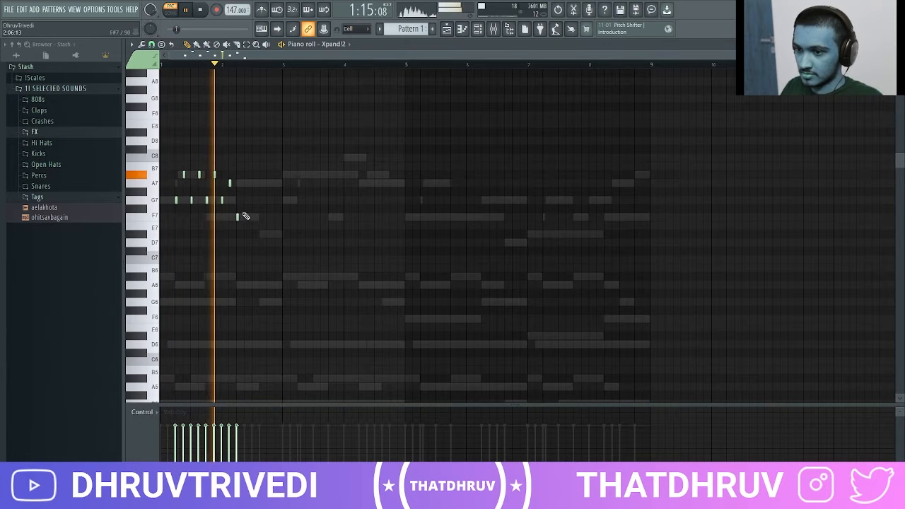
{"action": "key", "text": "space"}
{"action": "left_click_drag", "start_coordinate": [239, 218], "coordinate": [242, 217]}
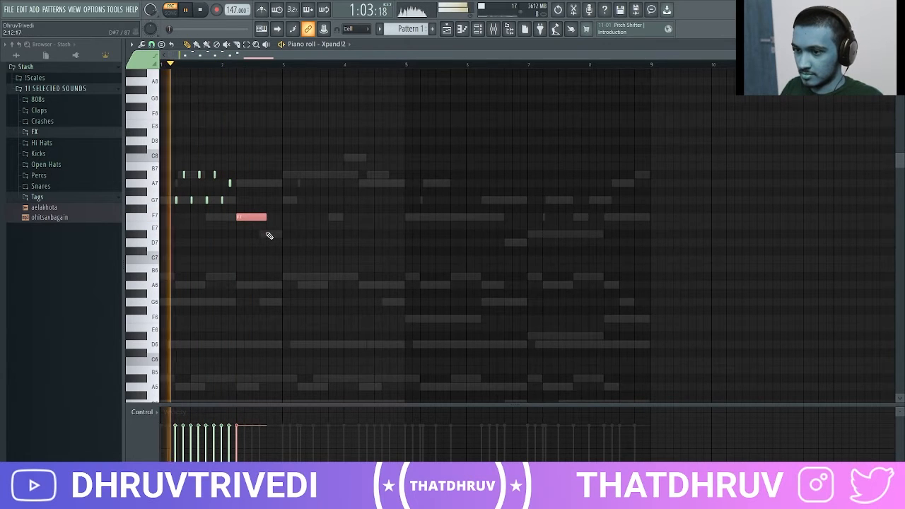
{"action": "left_click", "coordinate": [269, 235]}
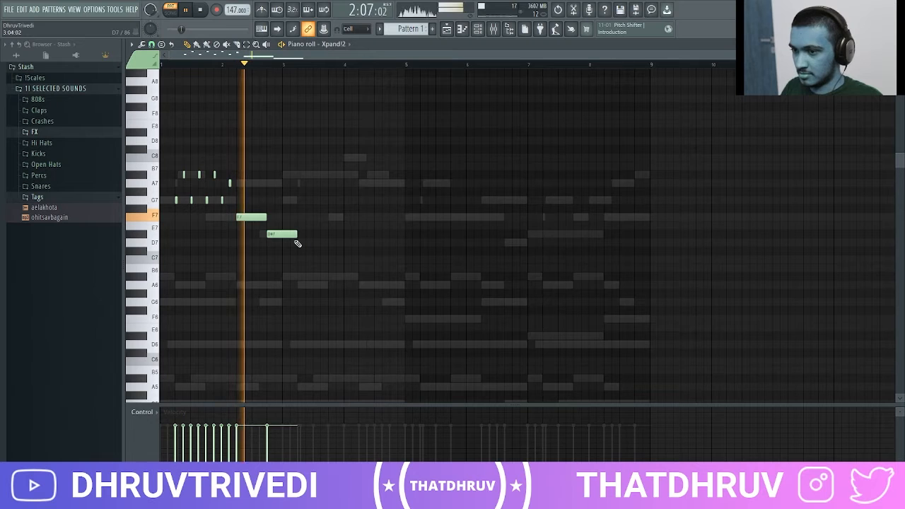
{"action": "key", "text": "space"}
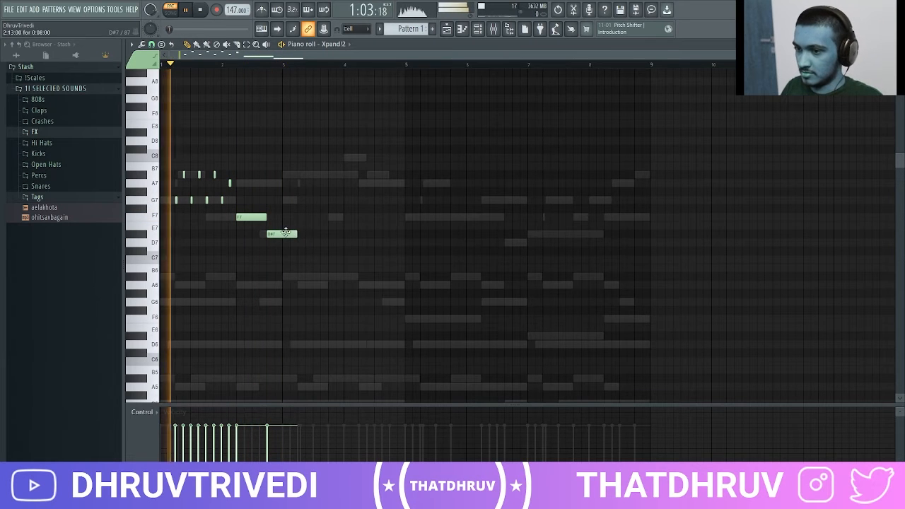
{"action": "left_click_drag", "start_coordinate": [285, 232], "coordinate": [283, 242]}
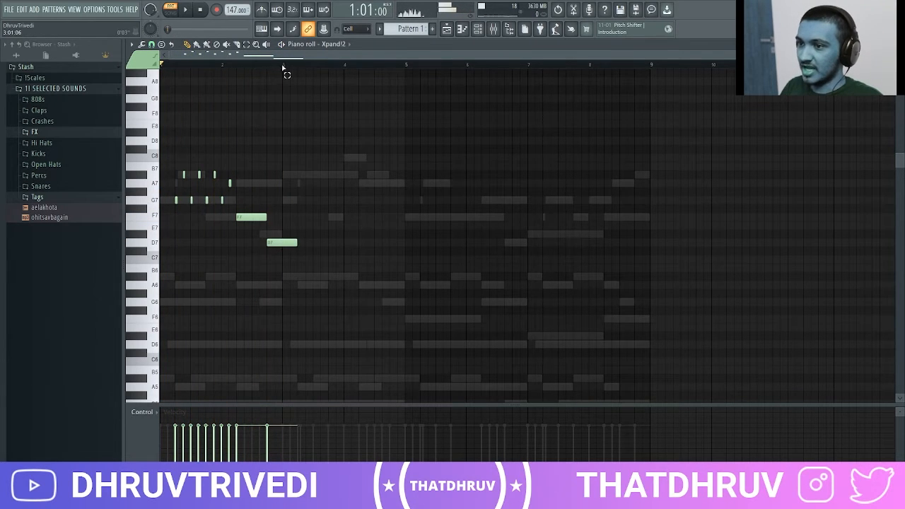
Step: Repeat the two-bar Xpand!2 phrase three times to fill the eight bars and play it
{"action": "key", "text": "ctrl+b"}
{"action": "key", "text": "ctrl+b"}
{"action": "key", "text": "ctrl+b"}
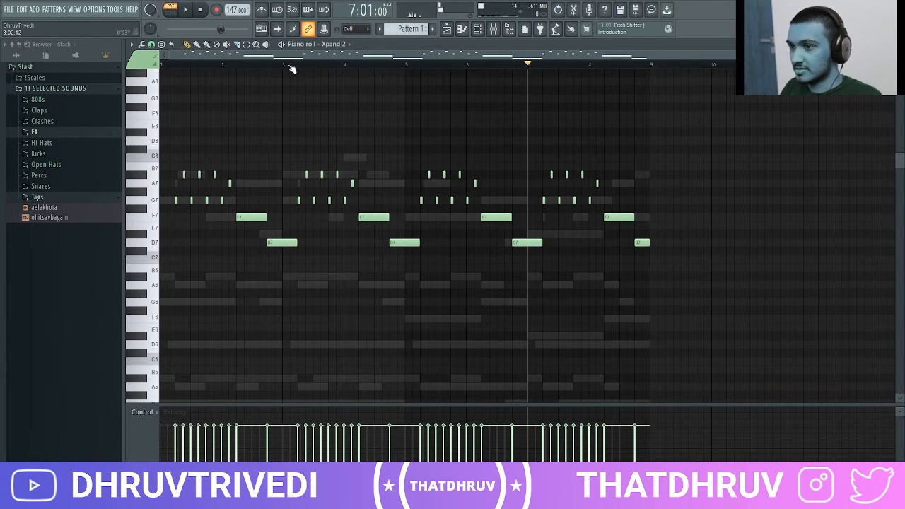
{"action": "key", "text": "space"}
Step: Raise the two long notes that start in bar 4 to A#7 and C8
{"action": "left_click_drag", "start_coordinate": [377, 208], "coordinate": [401, 250]}
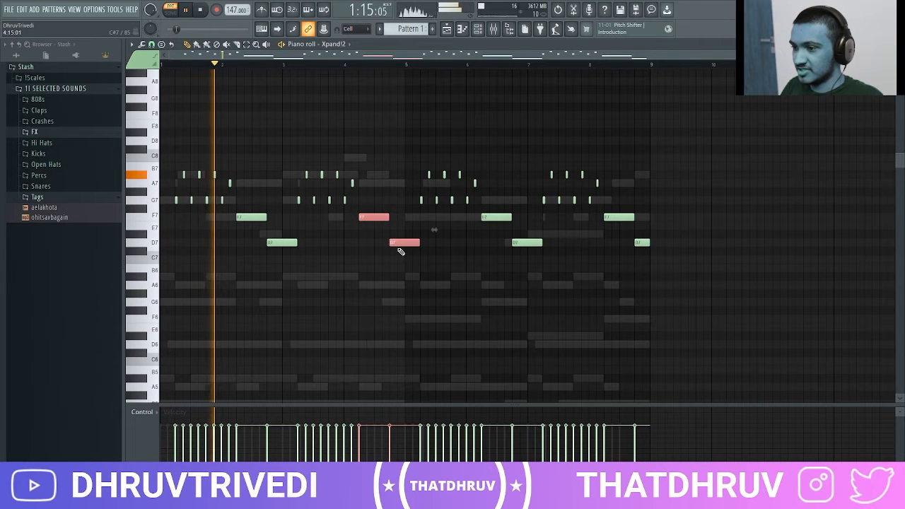
{"action": "key", "text": "shift+Up"}
{"action": "key", "text": "shift+Up"}
{"action": "key", "text": "shift+Up"}
{"action": "key", "text": "shift+Up"}
{"action": "key", "text": "shift+Up"}
{"action": "key", "text": "ctrl+d"}
{"action": "left_click_drag", "start_coordinate": [406, 181], "coordinate": [401, 215]}
{"action": "key", "text": "shift+Up"}
{"action": "key", "text": "shift+Up"}
{"action": "key", "text": "shift+Up"}
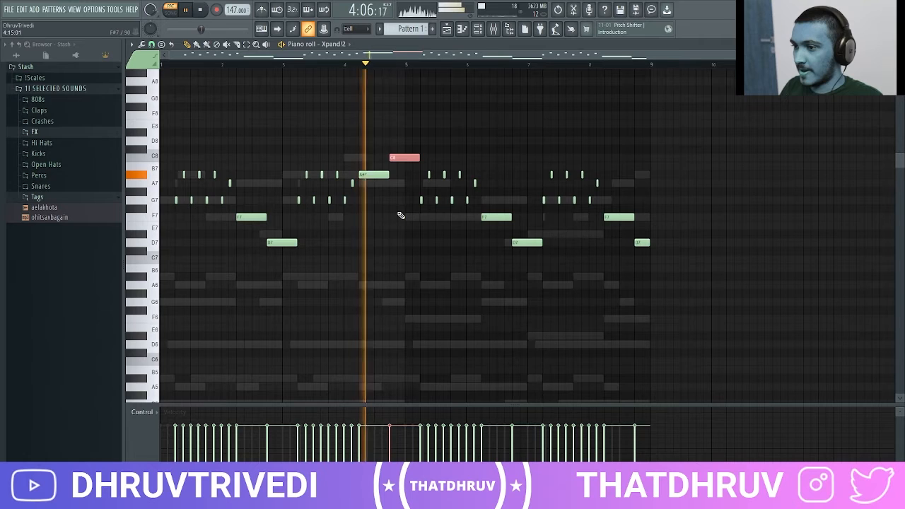
{"action": "left_click", "coordinate": [388, 186], "text": "ctrl"}
{"action": "key", "text": "space"}
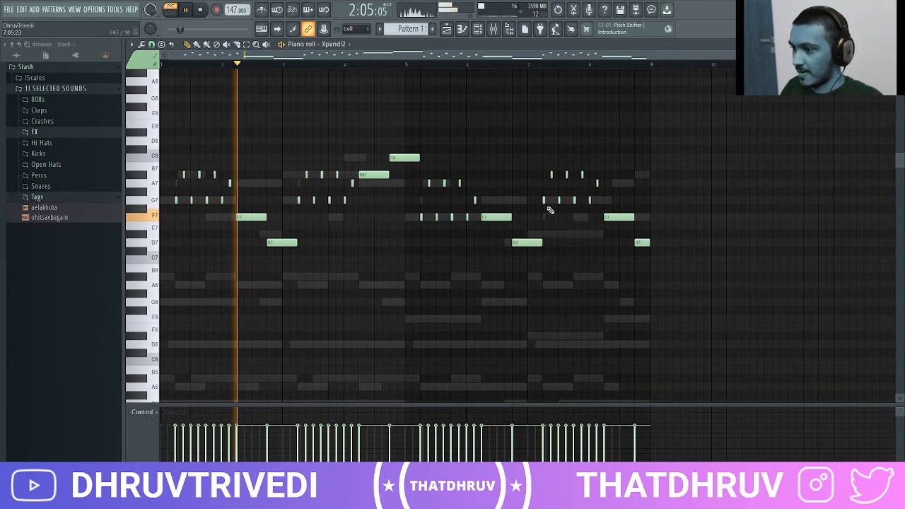
Step: Delete the long F7 and D7 notes in bar 8 and extend that bar's short A7 to the end of the bar
{"action": "right_click", "coordinate": [618, 216]}
{"action": "right_click", "coordinate": [642, 242]}
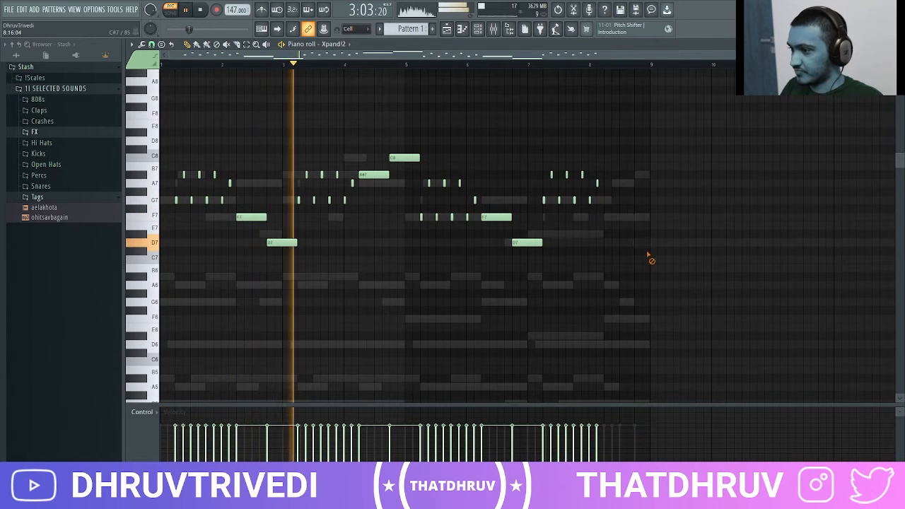
{"action": "left_click", "coordinate": [599, 183]}
{"action": "left_click_drag", "start_coordinate": [606, 183], "coordinate": [649, 189]}
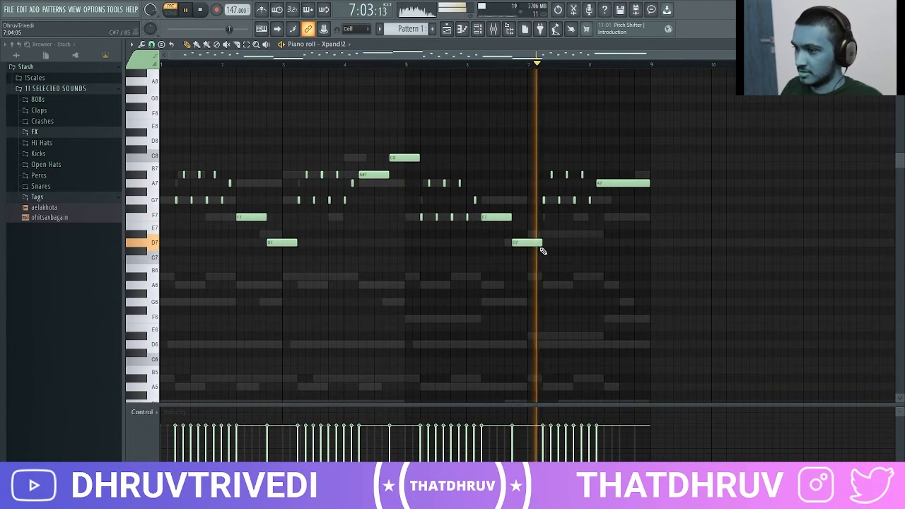
Step: Raise the short G7 note at the start of bar 6 to A7 and stop playback
{"action": "left_click", "coordinate": [475, 201]}
{"action": "key", "text": "shift+Up"}
{"action": "key", "text": "shift+Up"}
{"action": "key", "text": "shift+Up"}
{"action": "key", "text": "shift+Down"}
{"action": "key", "text": "ctrl+d"}
{"action": "key", "text": "space"}
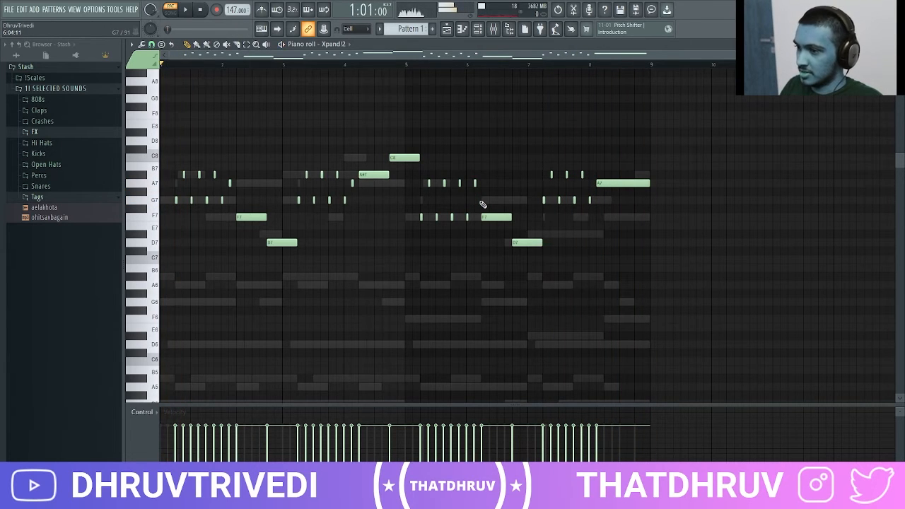
Step: Transpose the whole Xpand!2 melody down one octave and play the pattern
{"action": "key", "text": "ctrl+Down"}
{"action": "scroll", "coordinate": [483, 204], "scroll_direction": "down", "scroll_amount": 2}
{"action": "key", "text": "space"}
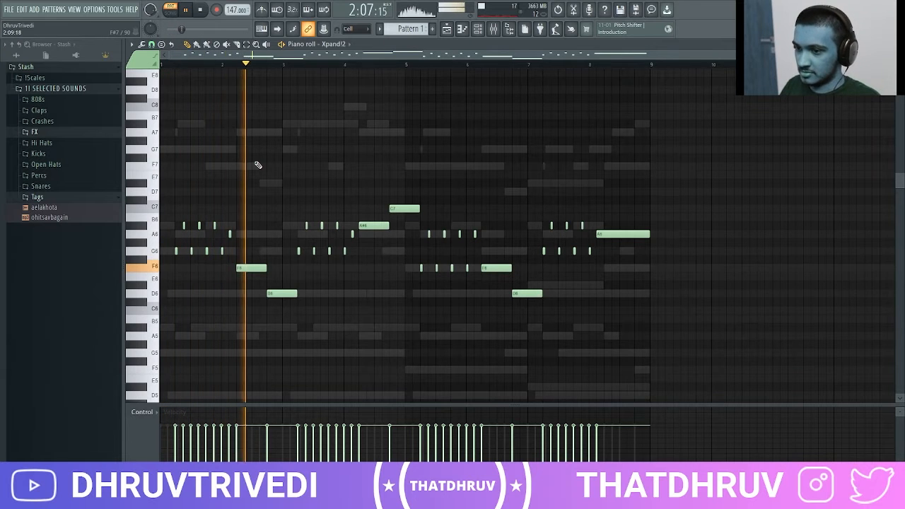
{"action": "scroll", "coordinate": [258, 165], "scroll_direction": "down", "scroll_amount": 3}
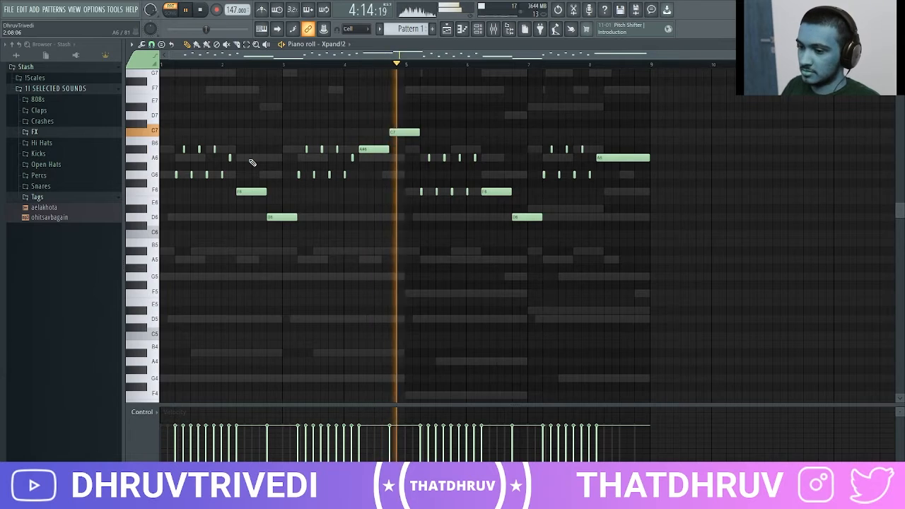
Step: Add the sample 808 TRANSCEND - Loop_2 from the 808s folder as a new channel
{"action": "key", "text": "F7"}
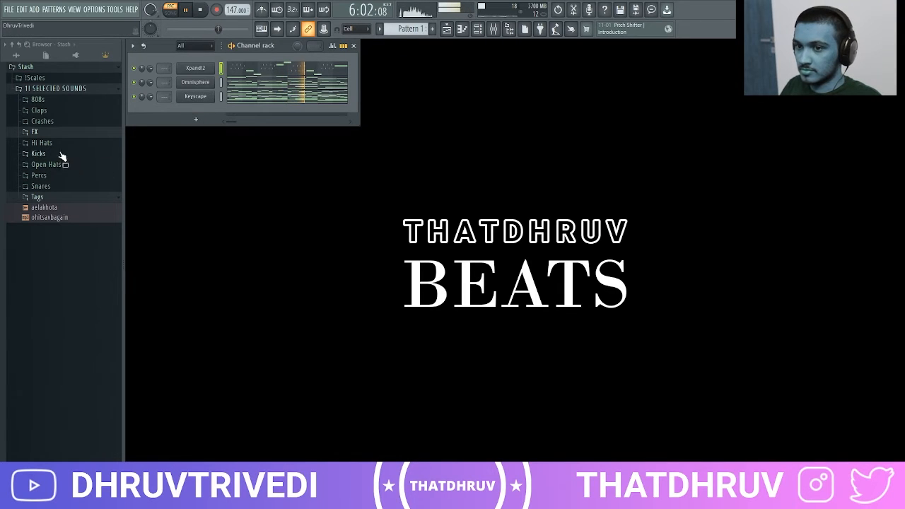
{"action": "left_click", "coordinate": [50, 101]}
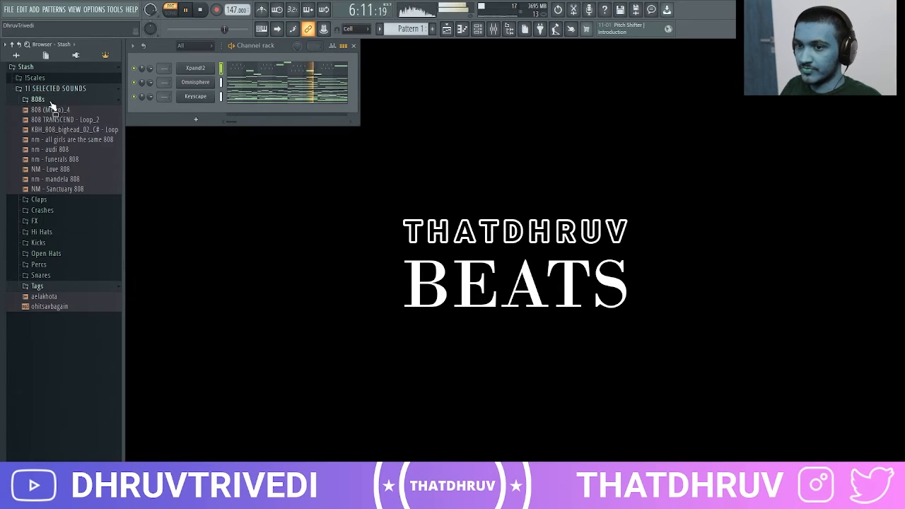
{"action": "left_click_drag", "start_coordinate": [194, 104], "coordinate": [194, 108]}
{"action": "key", "text": "space"}
Step: Copy the lowest Keyscape bass notes into the 808 TRANSCEND - Loop_2 channel, raise them two octaves and play the pattern
{"action": "right_click", "coordinate": [204, 96]}
{"action": "left_click", "coordinate": [224, 96]}
{"action": "left_click_drag", "start_coordinate": [138, 247], "coordinate": [167, 314]}
{"action": "left_click", "coordinate": [334, 45]}
{"action": "left_click", "coordinate": [347, 91]}
{"action": "key", "text": "ctrl+v"}
{"action": "key", "text": "ctrl+Up"}
{"action": "key", "text": "ctrl+Up"}
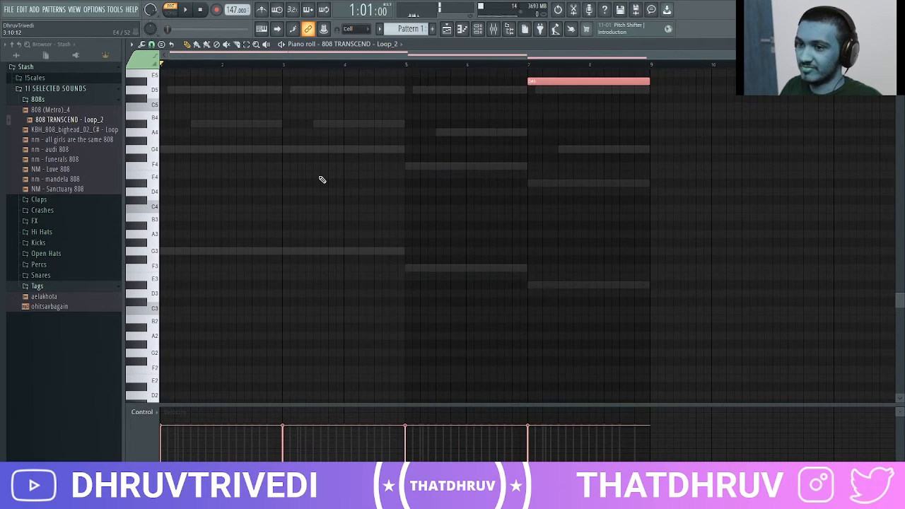
{"action": "scroll", "coordinate": [320, 179], "scroll_direction": "up", "scroll_amount": 5}
{"action": "key", "text": "ctrl+d"}
{"action": "key", "text": "space"}
Step: Slice the 808's G5 notes at steps 13 and 5 across bars 1–2 and steps 7, 13, 5, 7 and 13 across bars 3–4
{"action": "key", "text": "c"}
{"action": "left_click_drag", "start_coordinate": [210, 201], "coordinate": [245, 213]}
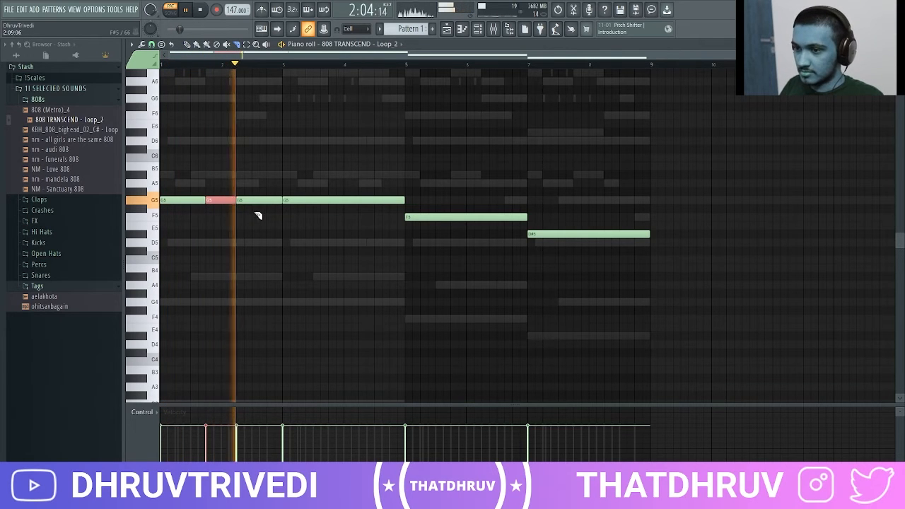
{"action": "left_click_drag", "start_coordinate": [305, 198], "coordinate": [361, 208]}
{"action": "mouse_move", "coordinate": [367, 197]}
{"action": "left_mouse_down"}
{"action": "mouse_move", "coordinate": [370, 206]}
{"action": "mouse_move", "coordinate": [394, 205]}
{"action": "left_mouse_up"}
Step: Delete the 808's F5 and D#5 notes and duplicate the sliced four-bar G5 rhythm into bars 5–8
{"action": "key", "text": "p"}
{"action": "right_click", "coordinate": [439, 217]}
{"action": "right_click", "coordinate": [606, 234]}
{"action": "key", "text": "ctrl+a"}
{"action": "key", "text": "ctrl+b"}
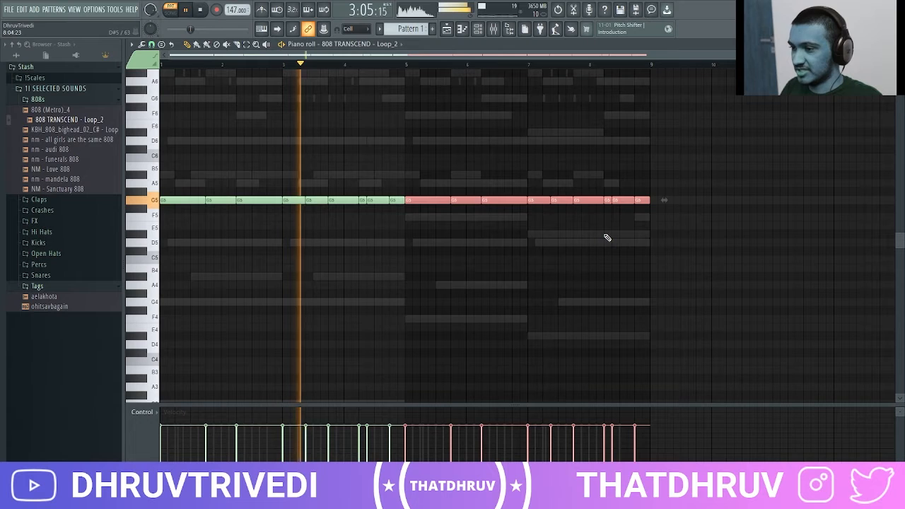
Step: Lower the duplicated 808 notes to F5 in bars 5–6 and to D#5 in bars 7–8
{"action": "key", "text": "shift+Down"}
{"action": "key", "text": "shift+Down"}
{"action": "left_click_drag", "start_coordinate": [543, 197], "coordinate": [658, 232]}
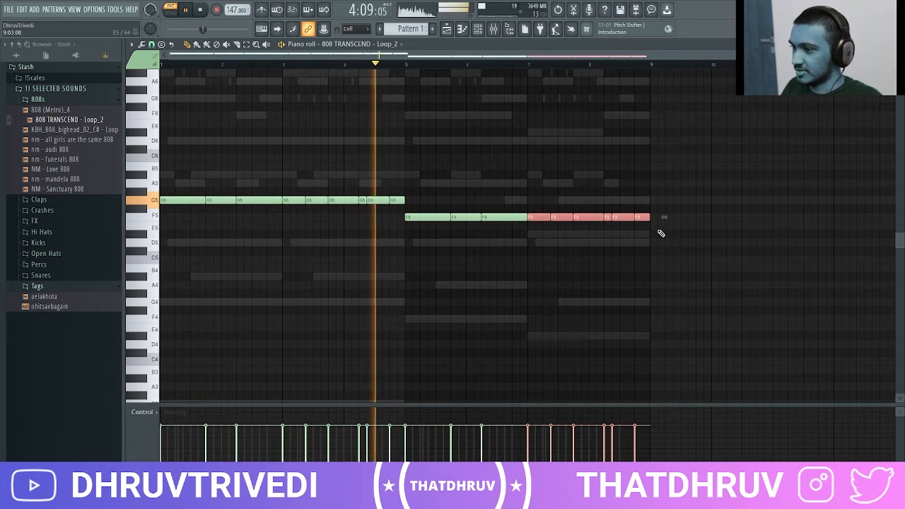
{"action": "key", "text": "shift+Down"}
{"action": "key", "text": "shift+Down"}
Step: Raise the velocity of all 808 notes to maximum
{"action": "left_click", "coordinate": [660, 233]}
{"action": "key", "text": "ctrl+a"}
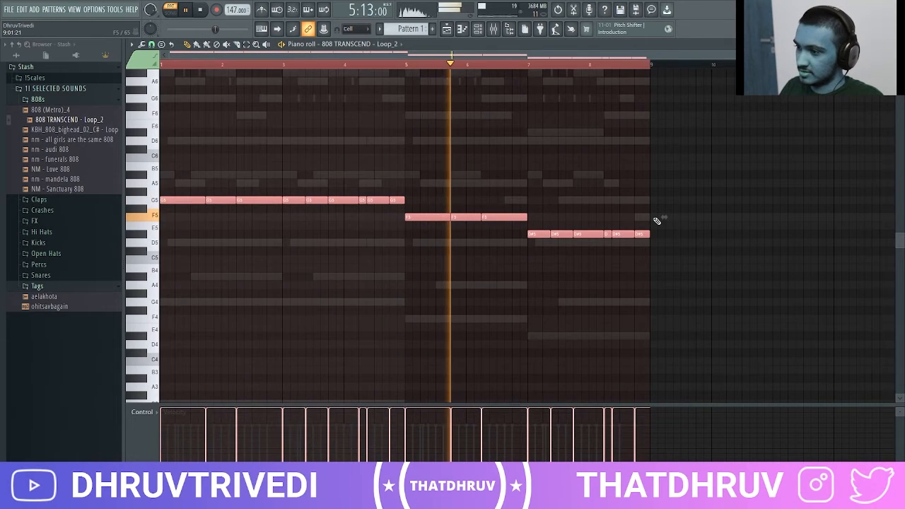
{"action": "left_click", "coordinate": [657, 220]}
Step: Raise the 808 notes at steps 5 and 7 of bar 8 by one octave to D#6
{"action": "left_click_drag", "start_coordinate": [601, 228], "coordinate": [621, 245]}
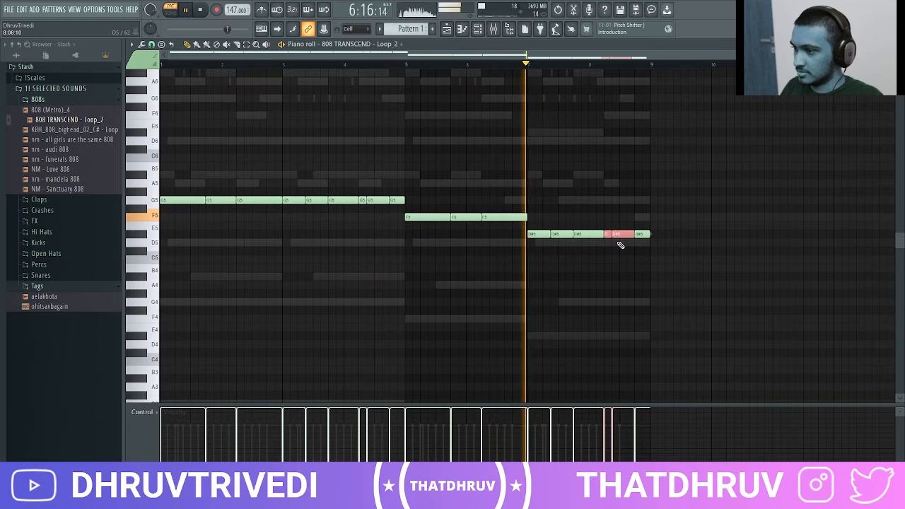
{"action": "key", "text": "ctrl+Up"}
{"action": "left_click", "coordinate": [620, 246]}
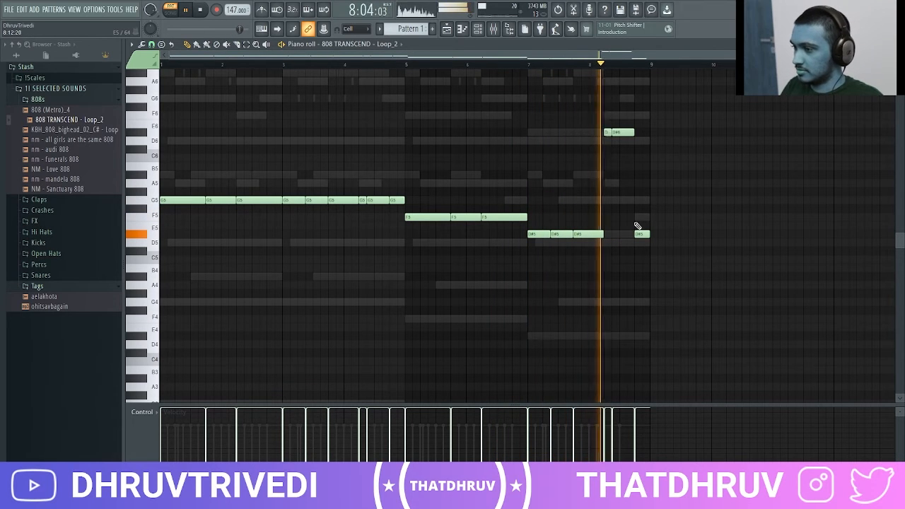
Step: Load Fruity Limiter into the first effect slot of the Master mixer track
{"action": "key", "text": "F9"}
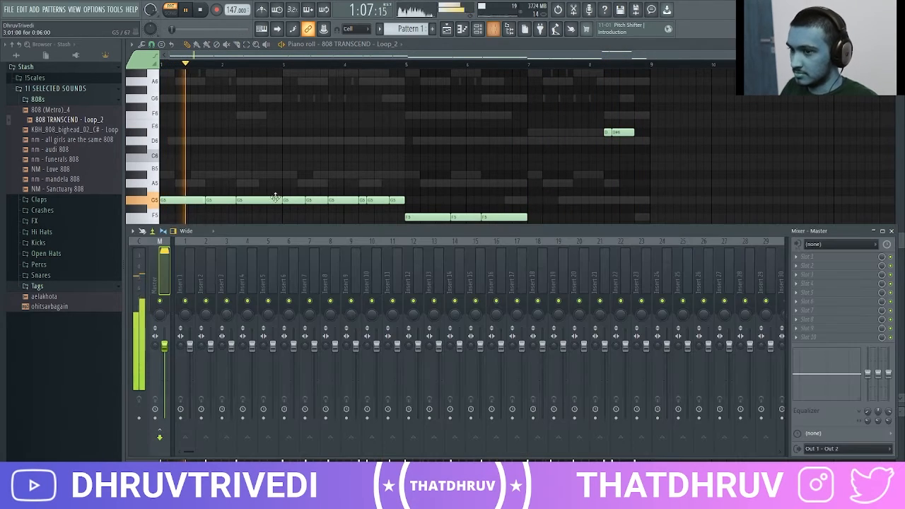
{"action": "left_click", "coordinate": [832, 256]}
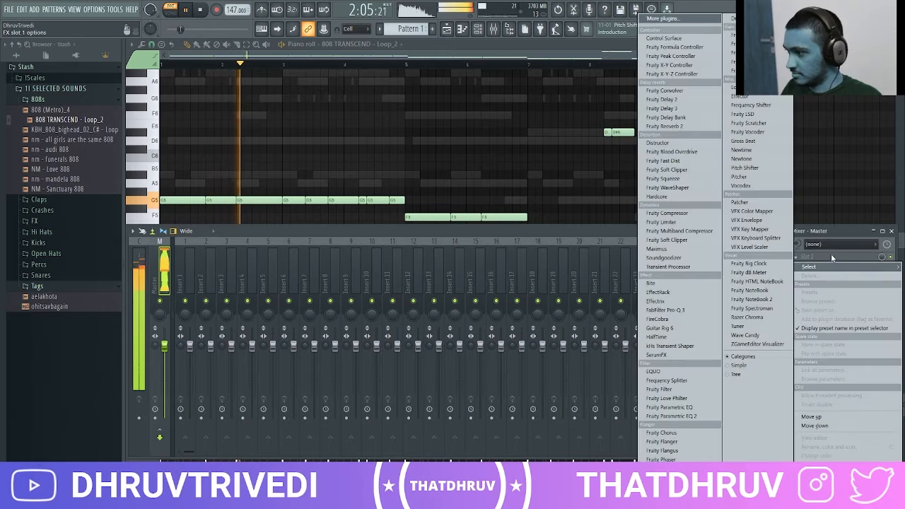
{"action": "left_click", "coordinate": [679, 224]}
{"action": "key", "text": "F9"}
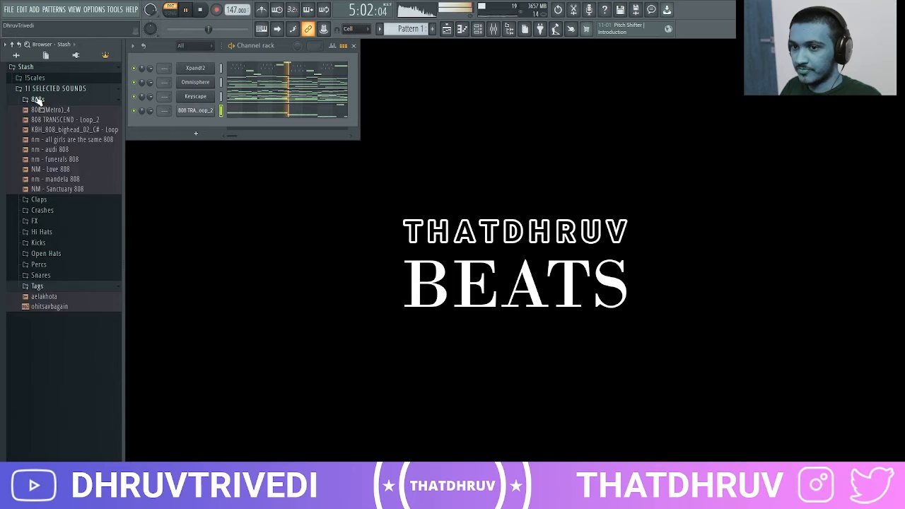
Step: Add the sample YK - PortOfMiami (Kick) from the Kicks folder as a channel above the 808
{"action": "left_click", "coordinate": [38, 99]}
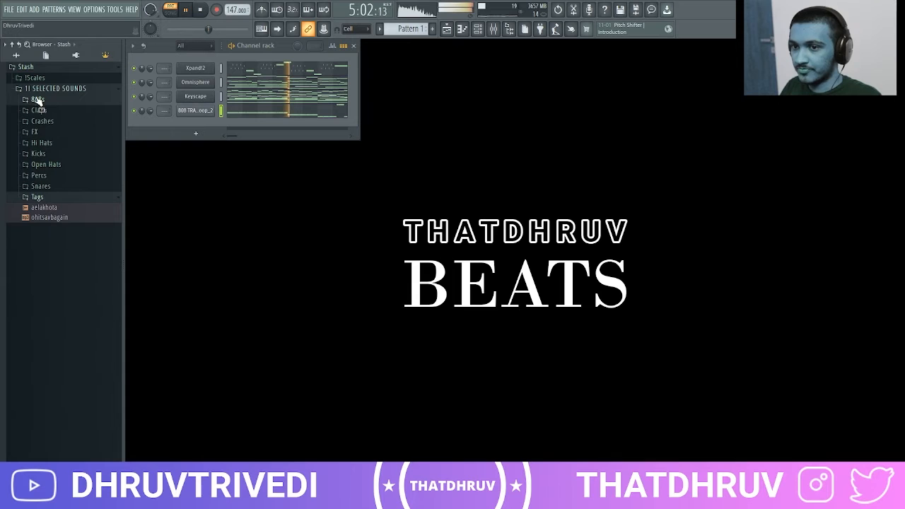
{"action": "left_click", "coordinate": [41, 153]}
{"action": "left_click_drag", "start_coordinate": [62, 174], "coordinate": [200, 108]}
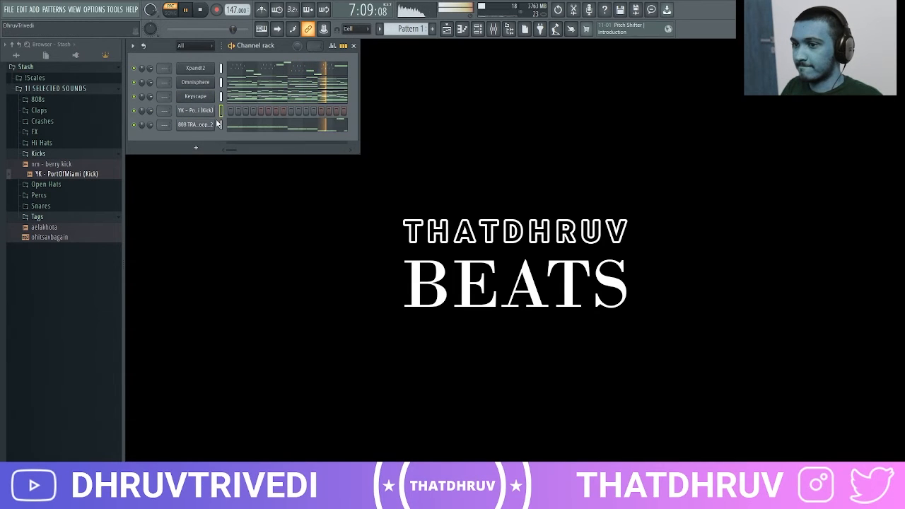
Step: Copy the 808 rhythm into the kick channel with all notes on C5, and delete the hits at step 5 of bars 4 and 8
{"action": "right_click", "coordinate": [218, 110]}
{"action": "left_click", "coordinate": [223, 110]}
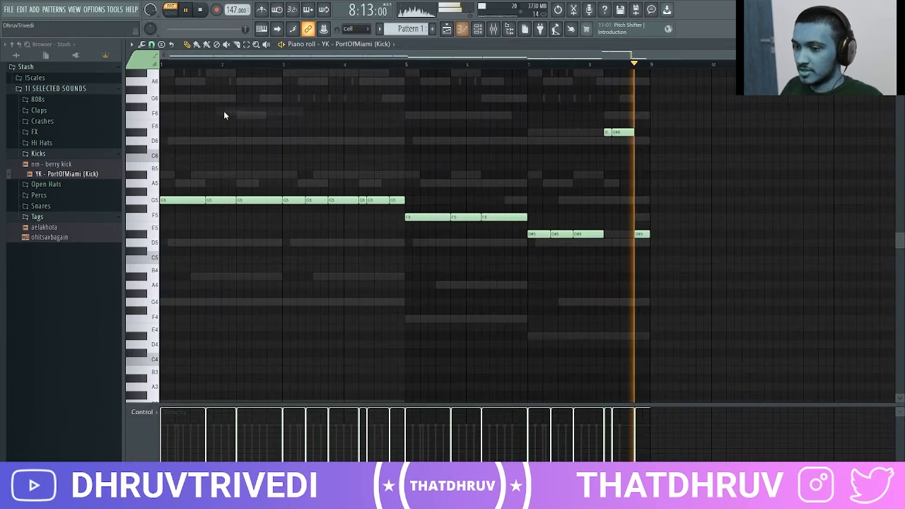
{"action": "key", "text": "alt+k"}
{"action": "key", "text": "Return"}
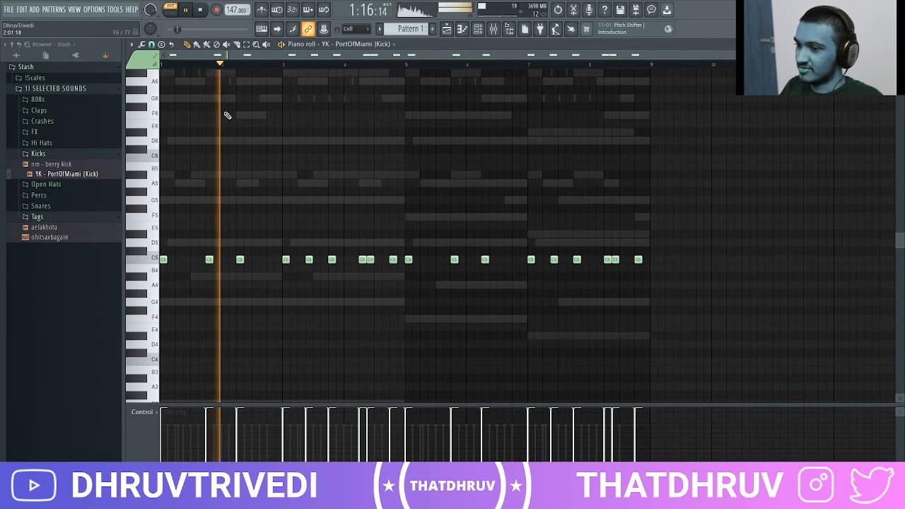
{"action": "right_click", "coordinate": [362, 259]}
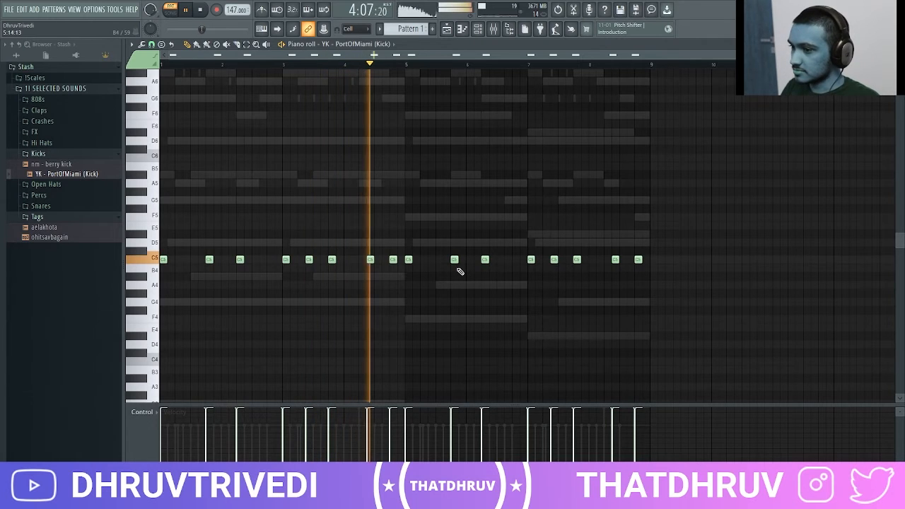
Step: Add the sample [PBS] Official Trap Clp_2 from the Claps folder as a new channel
{"action": "key", "text": "F7"}
{"action": "left_click", "coordinate": [50, 154]}
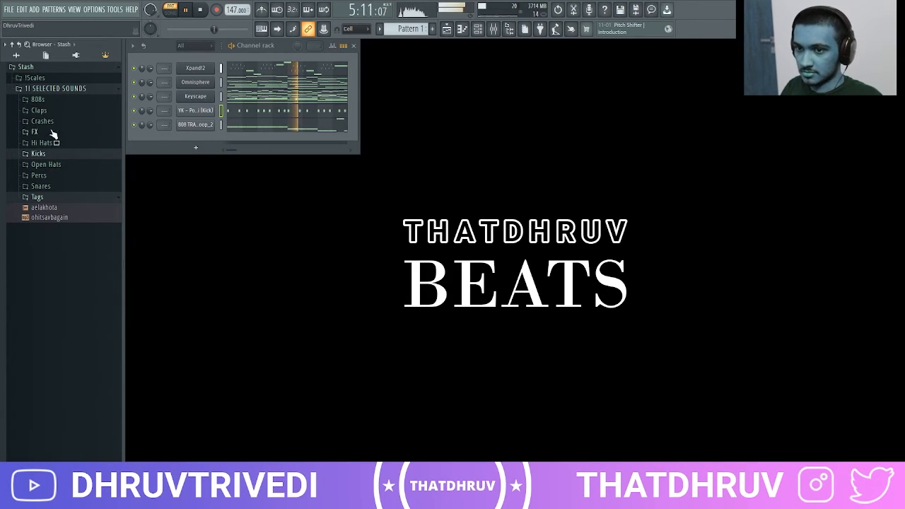
{"action": "left_click", "coordinate": [52, 111]}
{"action": "left_click_drag", "start_coordinate": [139, 138], "coordinate": [194, 139]}
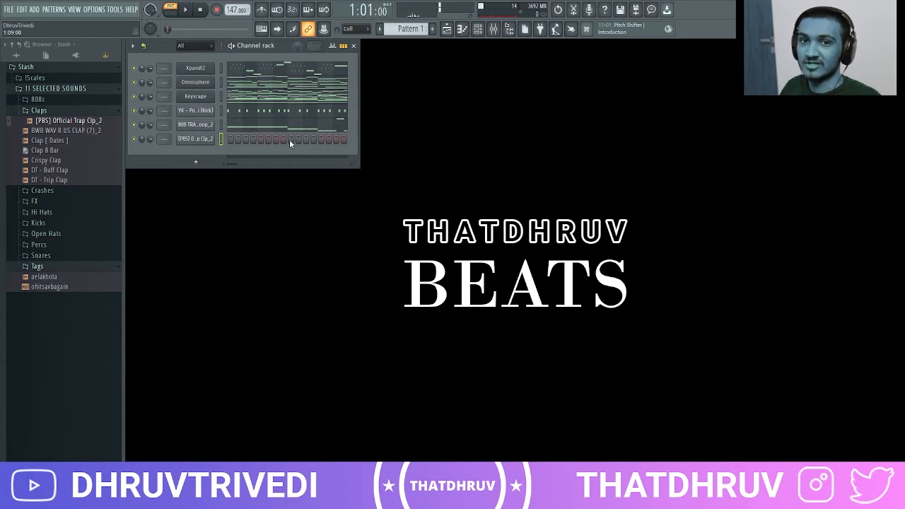
Step: Place a clap on step 9, adjust its velocity and play the pattern
{"action": "key", "text": "space"}
{"action": "left_click", "coordinate": [333, 46]}
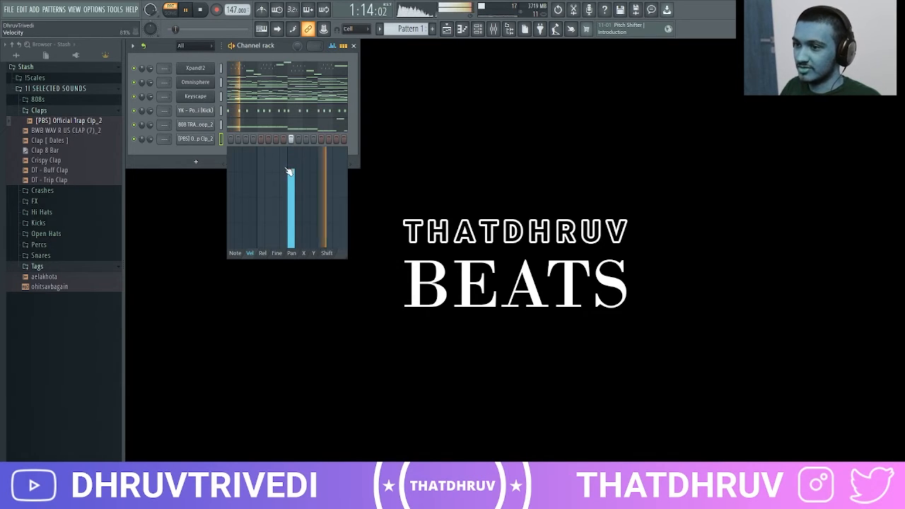
{"action": "left_click", "coordinate": [333, 46]}
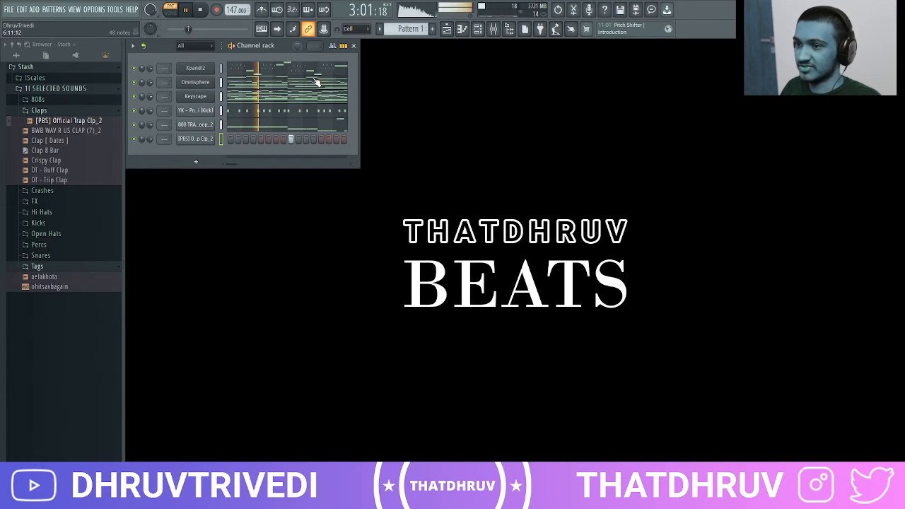
Step: Add Cardiak HiHat 3_31 from the Hi Hats folder as a channel below the clap and fill every second step
{"action": "left_click", "coordinate": [43, 111]}
{"action": "left_click", "coordinate": [56, 144]}
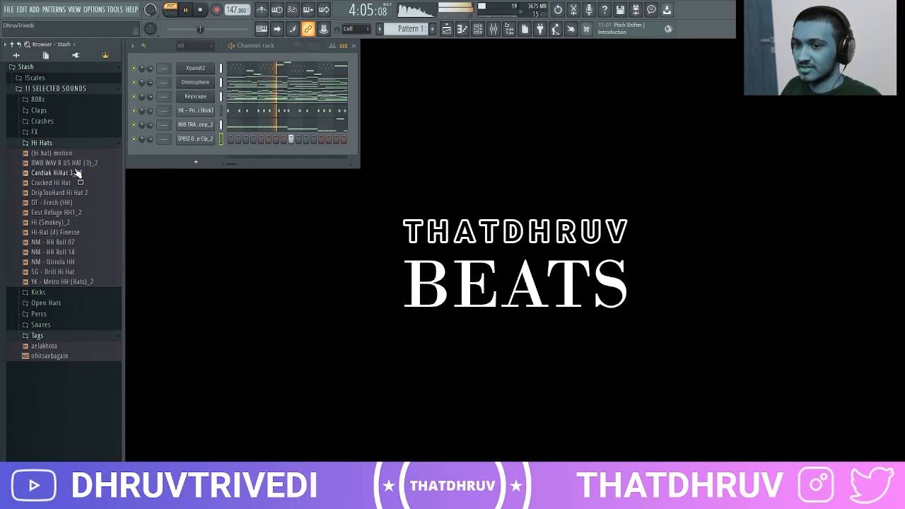
{"action": "left_click_drag", "start_coordinate": [182, 155], "coordinate": [186, 152]}
{"action": "right_click", "coordinate": [178, 152]}
{"action": "key", "text": "Escape"}
{"action": "left_click", "coordinate": [93, 143]}
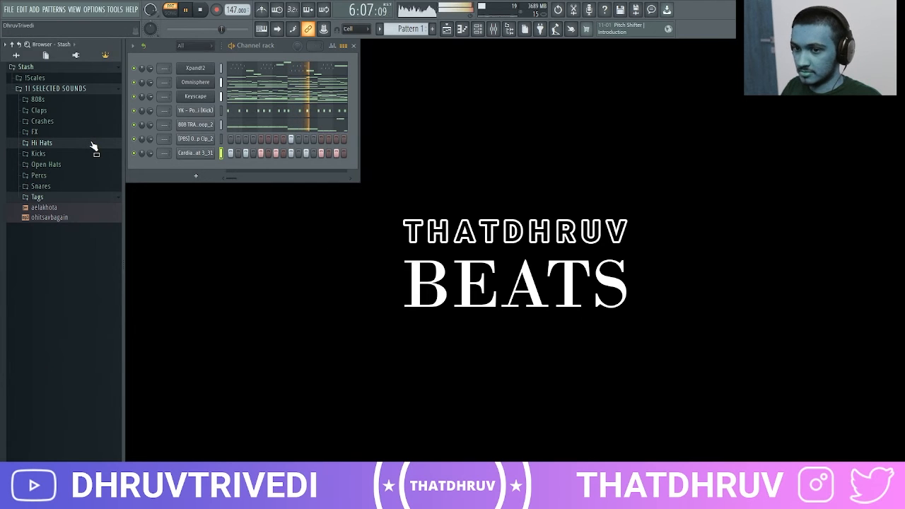
Step: Add SG - Open Hat from the Open Hats folder as the last channel with a hit on step 5
{"action": "left_click", "coordinate": [61, 164]}
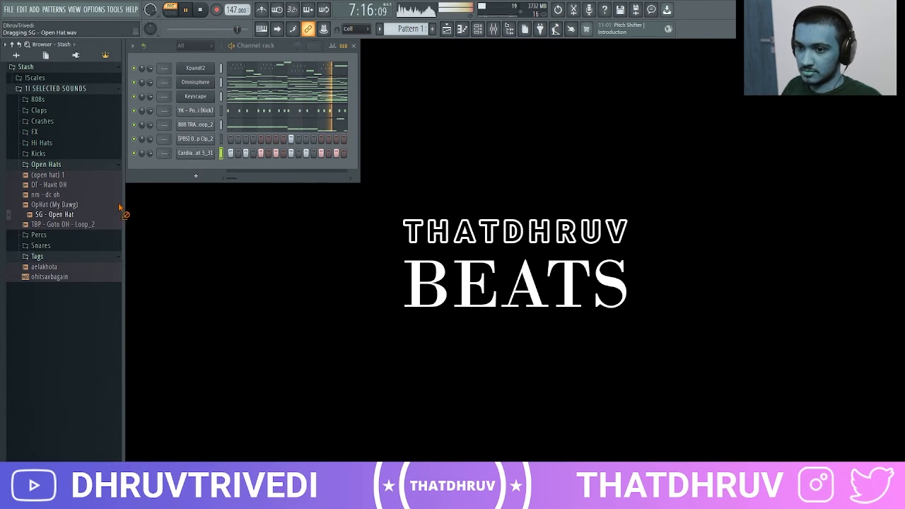
{"action": "left_click_drag", "start_coordinate": [205, 167], "coordinate": [212, 168]}
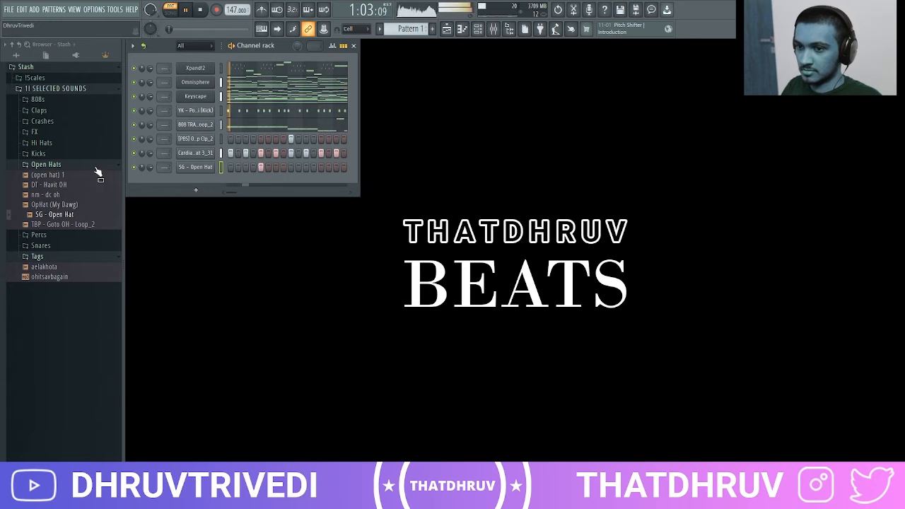
{"action": "left_click", "coordinate": [67, 164]}
Step: Add NM - HH Roll 07 from the Hi Hats folder above the Cardiak hi-hat channel with a hit on step 13
{"action": "left_click", "coordinate": [59, 143]}
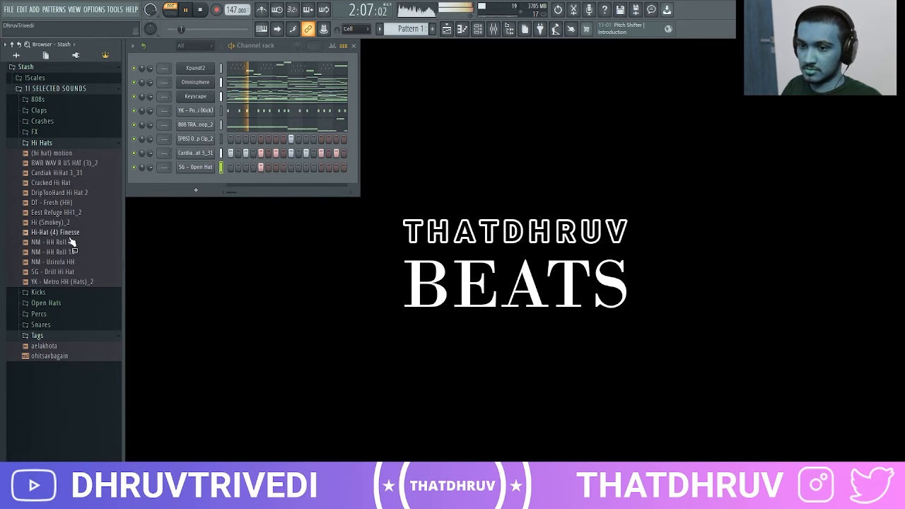
{"action": "left_click_drag", "start_coordinate": [212, 148], "coordinate": [214, 150]}
{"action": "left_click", "coordinate": [305, 154]}
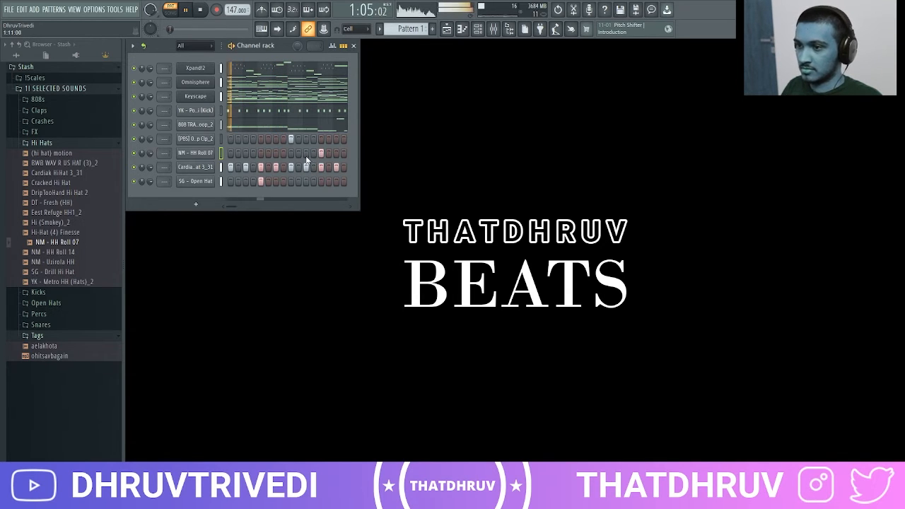
{"action": "left_click", "coordinate": [76, 144]}
Step: Add NM - Giannis Rim from the Snares folder below the clap channel with hits on steps 3, 11 and 15
{"action": "left_click", "coordinate": [54, 185]}
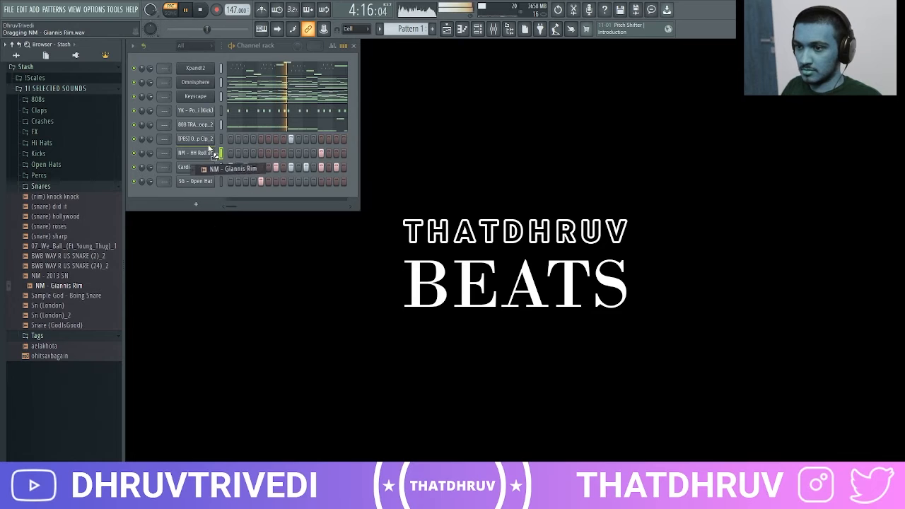
{"action": "left_click_drag", "start_coordinate": [214, 152], "coordinate": [244, 153]}
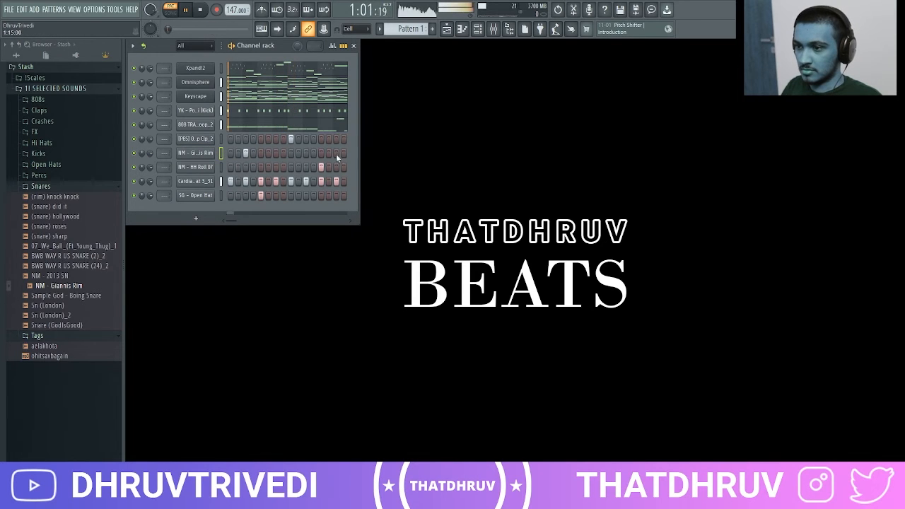
{"action": "left_click", "coordinate": [306, 153]}
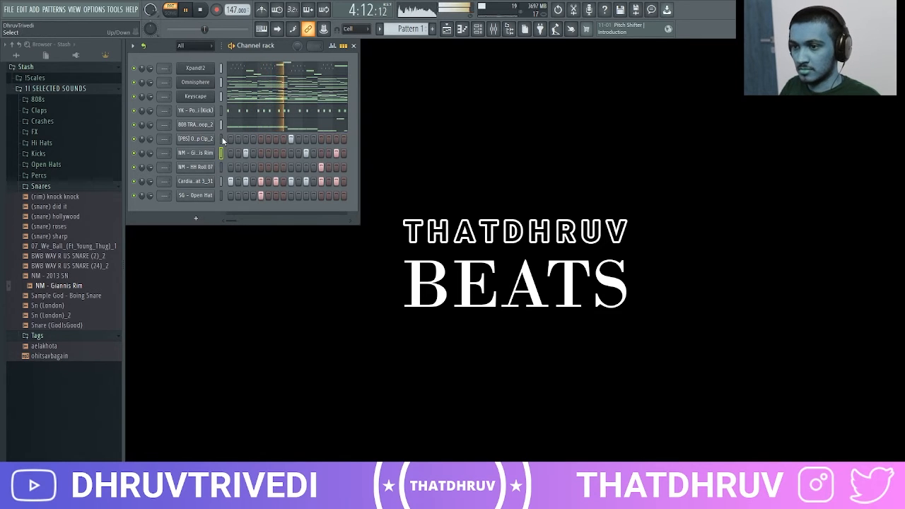
{"action": "left_click", "coordinate": [97, 187]}
Step: Add [PBS] Official Trap Crash from the Crashes folder as the last channel with a hit on step 1
{"action": "left_click", "coordinate": [43, 122]}
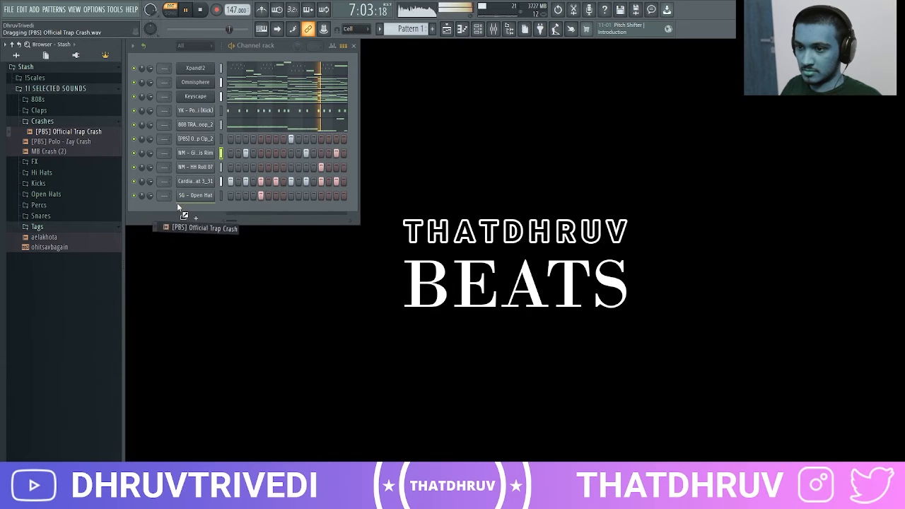
{"action": "left_click_drag", "start_coordinate": [178, 205], "coordinate": [228, 212]}
{"action": "left_click", "coordinate": [89, 123]}
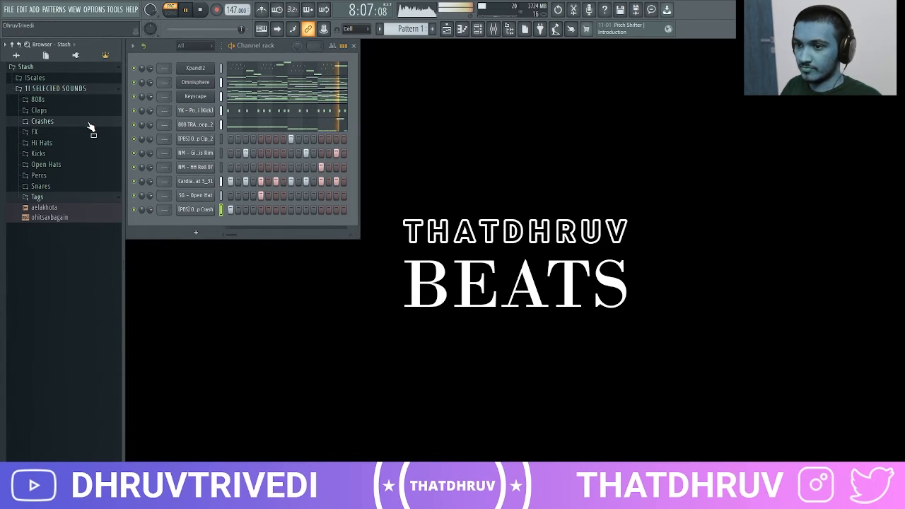
Step: Burn the looped steps of all channels from the clap to the crash into eight bars of notes and open the clap's piano roll
{"action": "left_click_drag", "start_coordinate": [220, 139], "coordinate": [222, 210]}
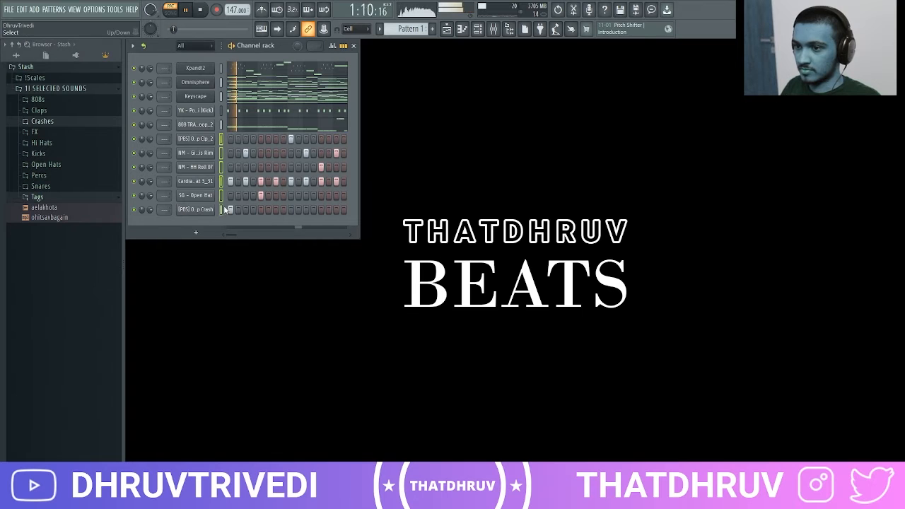
{"action": "left_click", "coordinate": [143, 46]}
{"action": "left_click", "coordinate": [158, 57]}
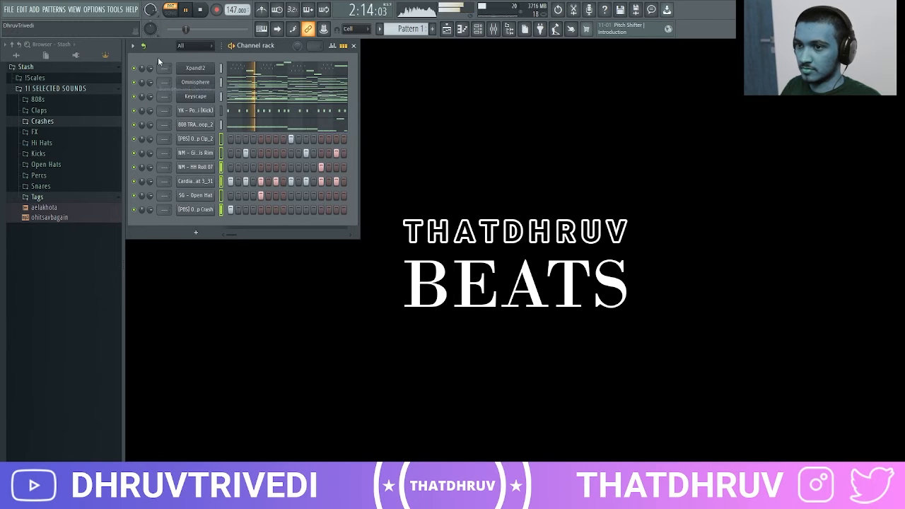
{"action": "right_click", "coordinate": [216, 143]}
{"action": "left_click", "coordinate": [240, 142]}
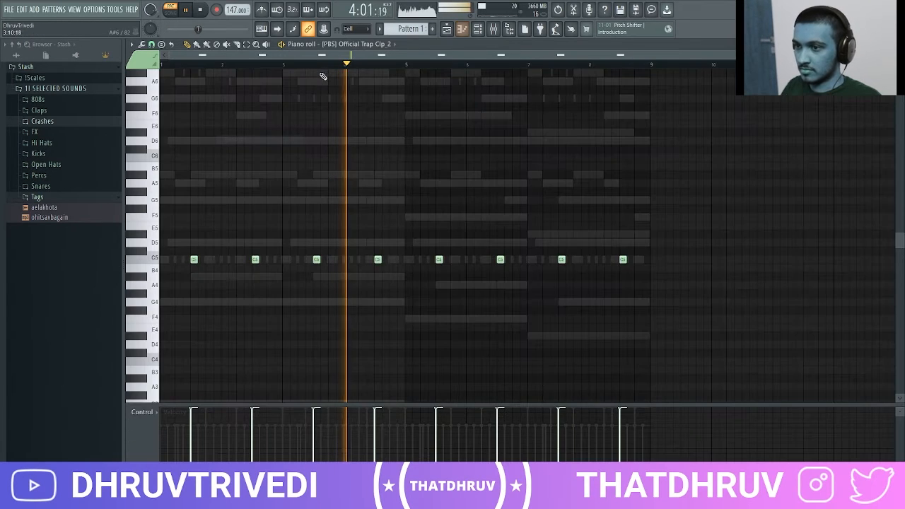
Step: Lengthen all NM - Giannis Rim notes and raise their velocity to the maximum
{"action": "key", "text": "ctrl+g"}
{"action": "key", "text": "ctrl+a"}
{"action": "scroll", "coordinate": [234, 232], "scroll_direction": "up", "scroll_amount": 5}
{"action": "key", "text": "ctrl+d"}
Step: Thin the rim to steps 15, 3 and 11 across bars 1–2 and 5–6, lowering the bar 2 step-11 hit to A#4 and bar 6's to A4
{"action": "key", "text": "space"}
{"action": "right_click", "coordinate": [202, 259]}
{"action": "left_click_drag", "start_coordinate": [263, 263], "coordinate": [263, 275]}
{"action": "right_click", "coordinate": [278, 259]}
{"action": "right_click", "coordinate": [294, 260]}
{"action": "right_click", "coordinate": [324, 260]}
{"action": "right_click", "coordinate": [340, 260]}
{"action": "right_click", "coordinate": [354, 259]}
{"action": "right_click", "coordinate": [386, 259]}
{"action": "right_click", "coordinate": [400, 260]}
{"action": "right_click", "coordinate": [416, 259]}
{"action": "right_click", "coordinate": [447, 259]}
{"action": "left_click_drag", "start_coordinate": [508, 260], "coordinate": [508, 283]}
{"action": "right_click", "coordinate": [523, 260]}
{"action": "right_click", "coordinate": [539, 259]}
{"action": "right_click", "coordinate": [569, 259]}
{"action": "right_click", "coordinate": [585, 259]}
{"action": "right_click", "coordinate": [600, 259]}
{"action": "right_click", "coordinate": [631, 260]}
{"action": "right_click", "coordinate": [646, 260]}
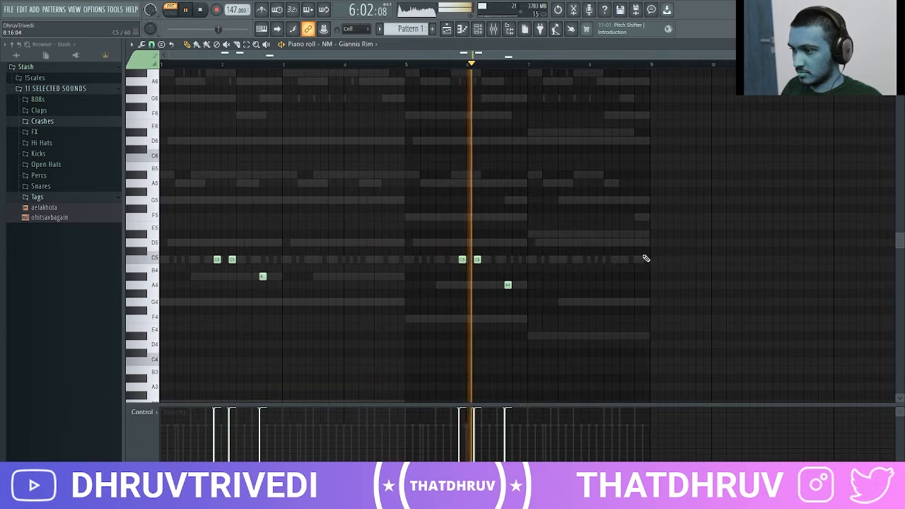
Step: Lengthen all NM - HH Roll 07 notes and raise their velocity to the maximum
{"action": "scroll", "coordinate": [358, 47], "scroll_direction": "down", "scroll_amount": 1}
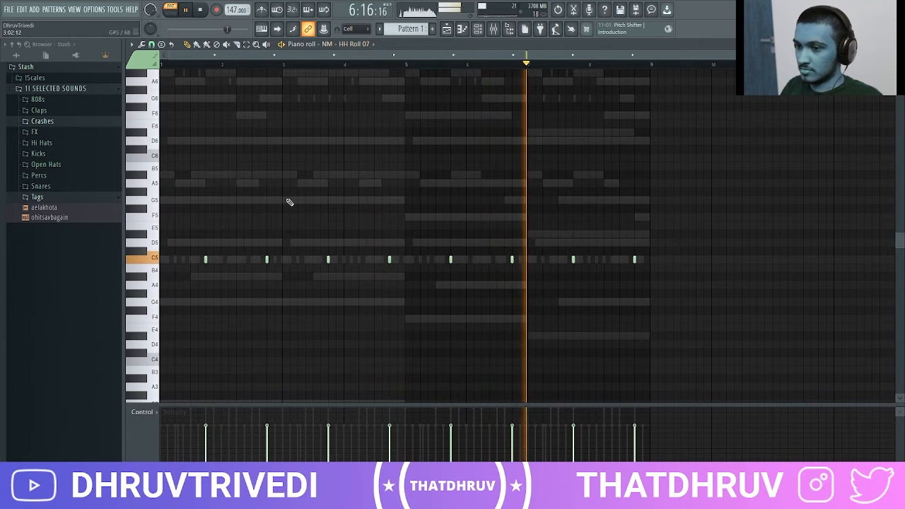
{"action": "key", "text": "ctrl+a"}
{"action": "scroll", "coordinate": [218, 268], "scroll_direction": "up", "scroll_amount": 5}
{"action": "key", "text": "ctrl+d"}
Step: Delete the NM - HH Roll 07 hits in every bar except bars 2 and 6
{"action": "right_click", "coordinate": [208, 261]}
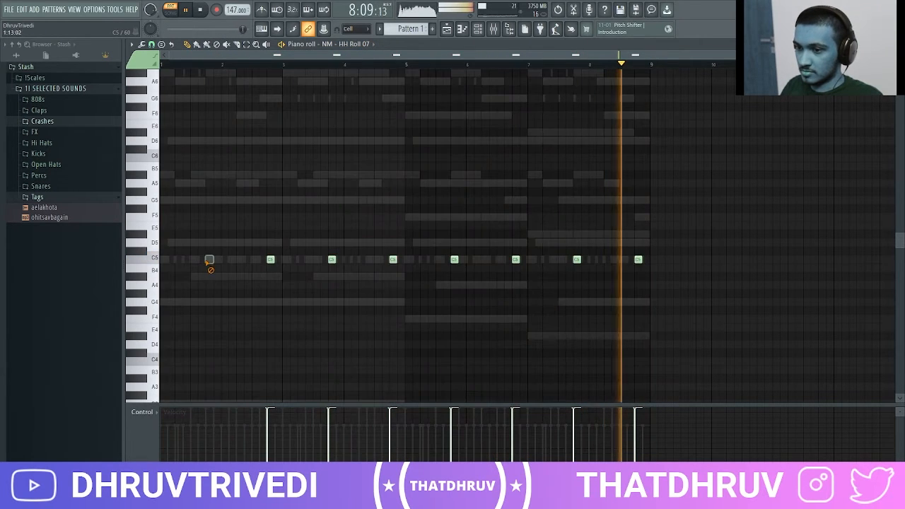
{"action": "right_click", "coordinate": [332, 259]}
{"action": "right_click", "coordinate": [393, 260]}
{"action": "right_click", "coordinate": [454, 259]}
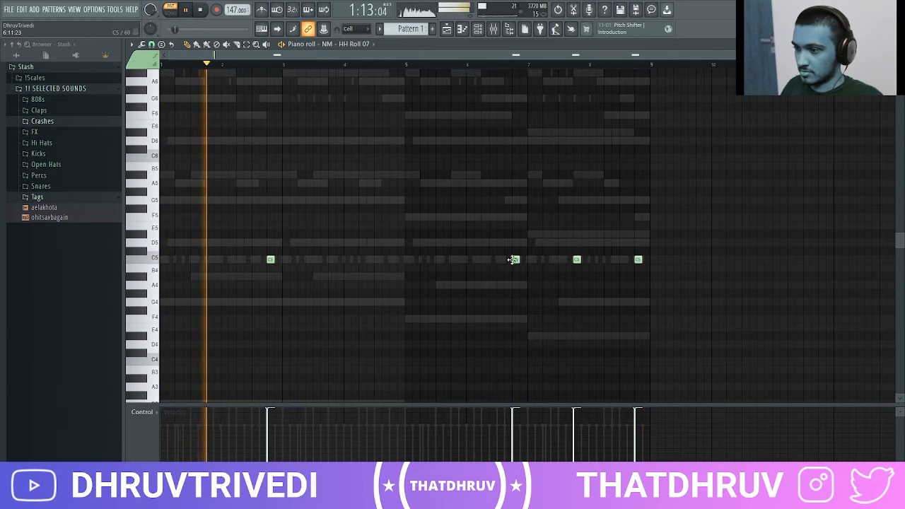
{"action": "right_click", "coordinate": [578, 259]}
{"action": "right_click", "coordinate": [639, 260]}
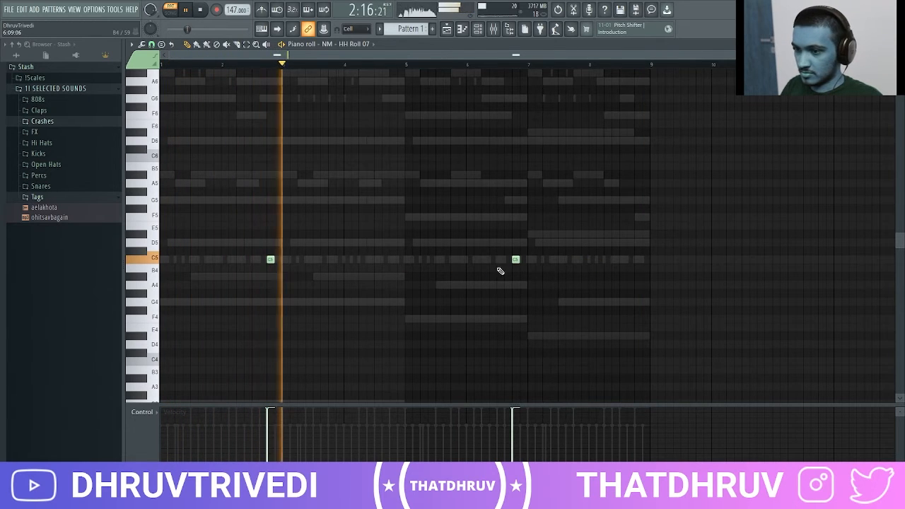
Step: Delete the crash hits from bars 2 to 8, keeping only the one at the start of bar 1
{"action": "scroll", "coordinate": [351, 46], "scroll_direction": "down", "scroll_amount": 1}
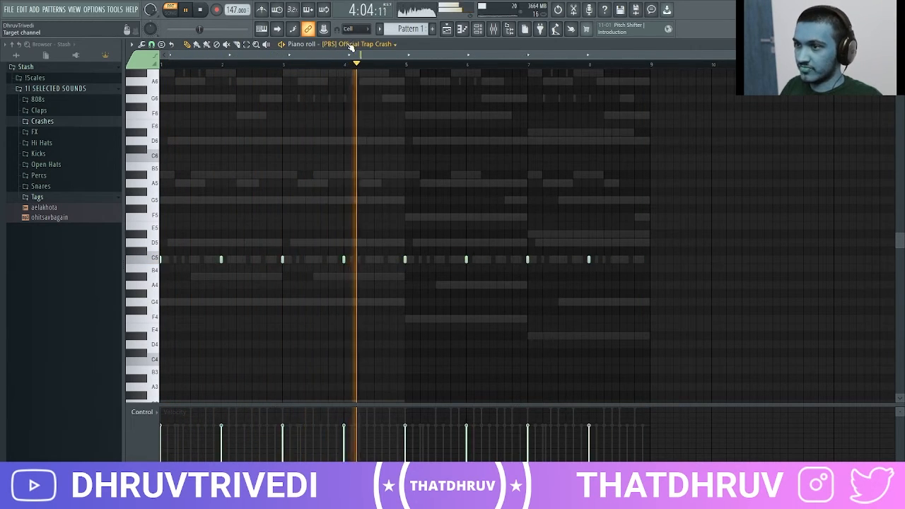
{"action": "right_click", "coordinate": [282, 260]}
{"action": "right_click", "coordinate": [344, 260]}
{"action": "right_click", "coordinate": [528, 260]}
{"action": "right_click", "coordinate": [589, 259]}
{"action": "right_click", "coordinate": [466, 260]}
{"action": "right_click", "coordinate": [406, 260]}
{"action": "right_click", "coordinate": [221, 259]}
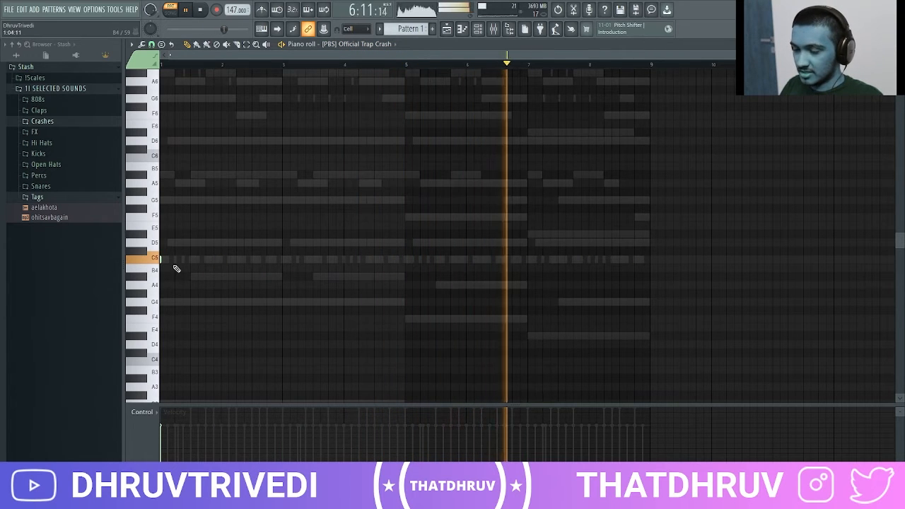
Step: Extend the remaining crash note to one full bar
{"action": "key", "text": "ctrl+a"}
{"action": "key", "text": "ctrl+l"}
{"action": "left_click_drag", "start_coordinate": [170, 260], "coordinate": [224, 260]}
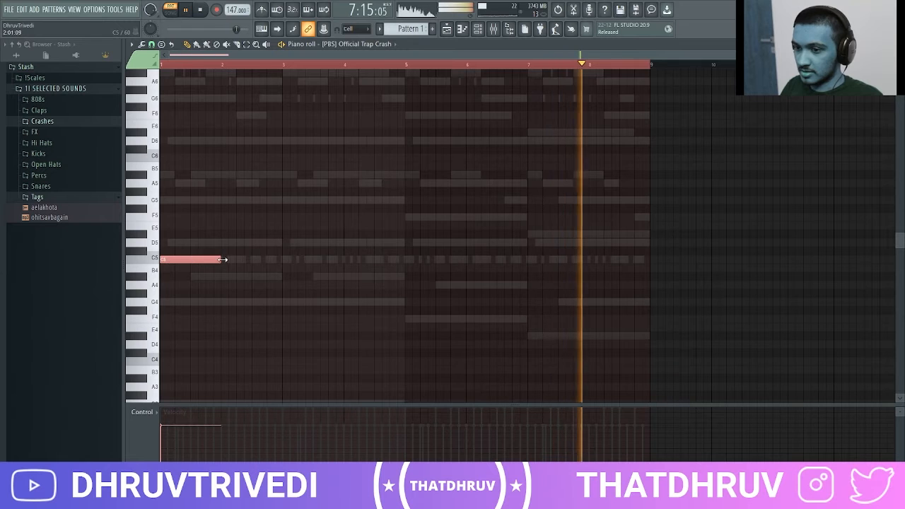
{"action": "key", "text": "ctrl+d"}
Step: Lengthen the SG - Open Hat notes to one beat and delete the hits in bars 2, 4, 6 and 8
{"action": "scroll", "coordinate": [377, 45], "scroll_direction": "up", "scroll_amount": 1}
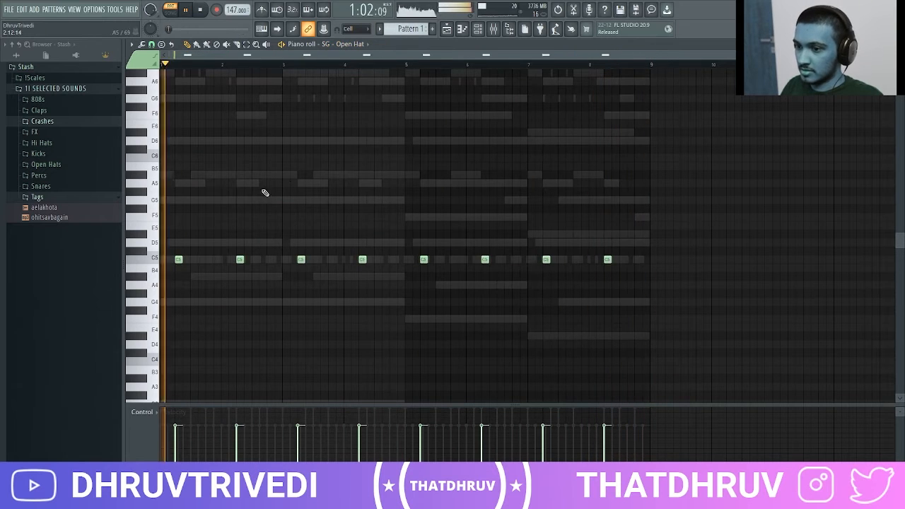
{"action": "key", "text": "ctrl+a"}
{"action": "left_click_drag", "start_coordinate": [181, 260], "coordinate": [190, 261]}
{"action": "key", "text": "ctrl+d"}
{"action": "right_click", "coordinate": [242, 260]}
{"action": "right_click", "coordinate": [366, 260]}
{"action": "right_click", "coordinate": [488, 260]}
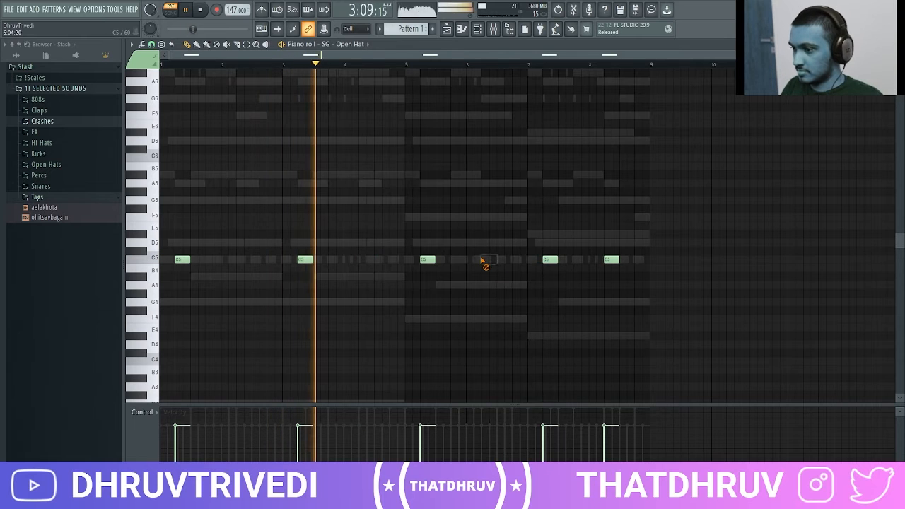
{"action": "right_click", "coordinate": [609, 261]}
Step: Apply legato to the Cardiak HiHat 3_31 notes so each extends to the next, and stop playback
{"action": "scroll", "coordinate": [361, 44], "scroll_direction": "up", "scroll_amount": 1}
{"action": "key", "text": "ctrl+l"}
{"action": "scroll", "coordinate": [352, 46], "scroll_direction": "up", "scroll_amount": 1}
{"action": "scroll", "coordinate": [352, 46], "scroll_direction": "down", "scroll_amount": 1}
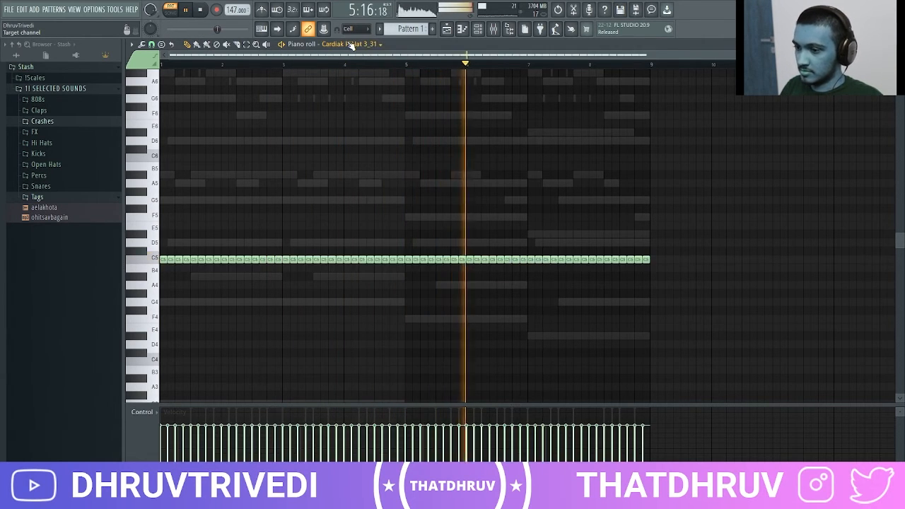
{"action": "key", "text": "space"}
Step: Place extra A4 hi-hat notes on steps 1, 5, 13 and 15 of bar 1, auditioning the pattern in between
{"action": "scroll", "coordinate": [167, 260], "scroll_direction": "down", "scroll_amount": 1}
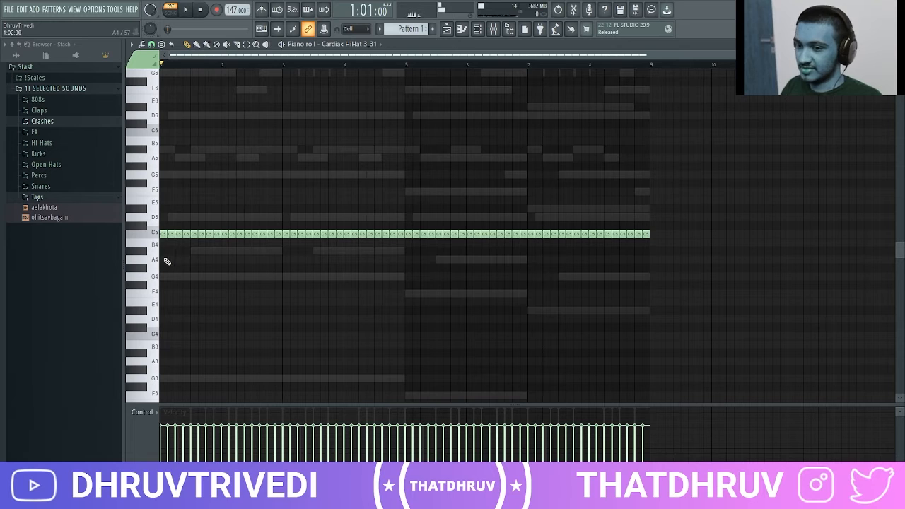
{"action": "key", "text": "space"}
{"action": "key", "text": "space"}
{"action": "key", "text": "space"}
{"action": "left_click", "coordinate": [184, 260]}
{"action": "key", "text": "space"}
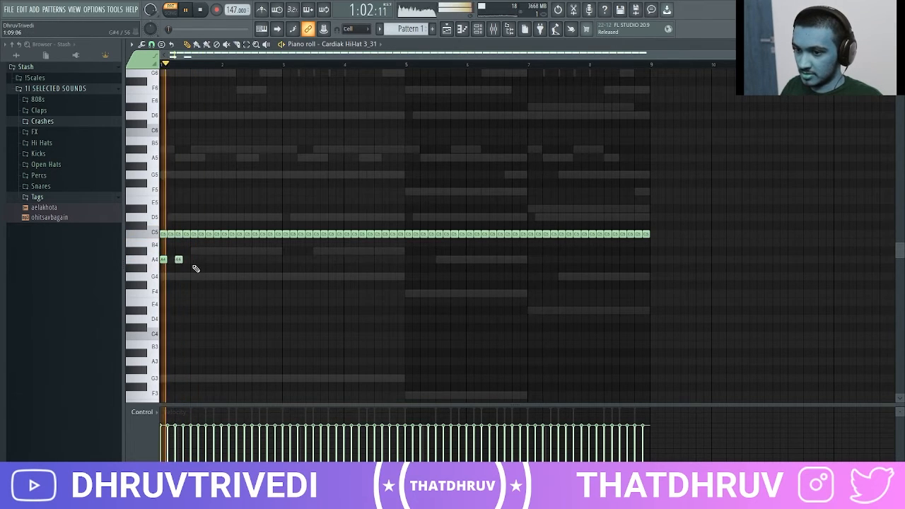
{"action": "key", "text": "space"}
{"action": "key", "text": "space"}
{"action": "left_click", "coordinate": [209, 259]}
{"action": "left_click", "coordinate": [217, 259]}
Step: Mute the [PBS] Official Trap Crash channel and return to the Cardiak hi-hat piano roll
{"action": "key", "text": "space"}
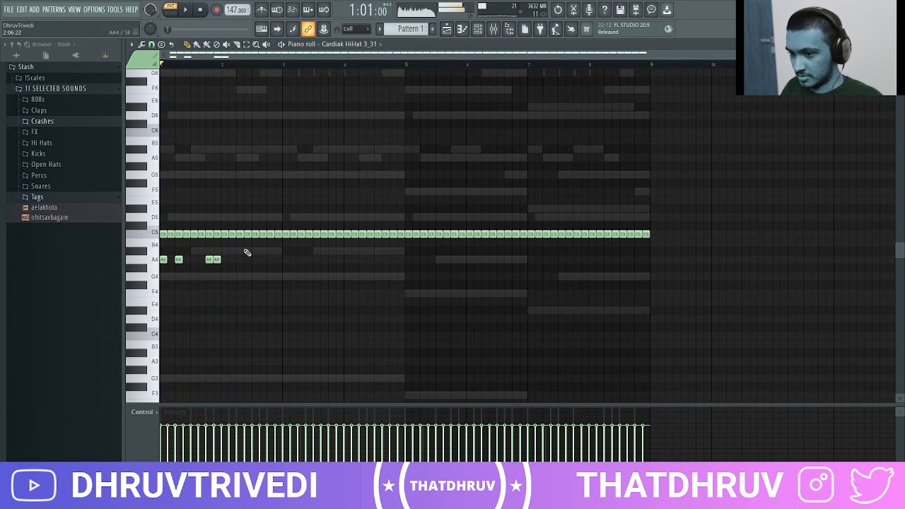
{"action": "key", "text": "F7"}
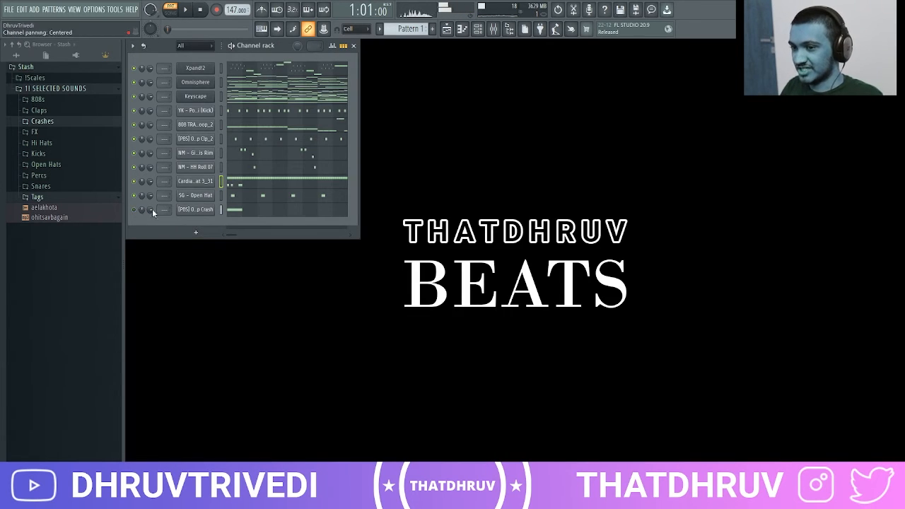
{"action": "key", "text": "F7"}
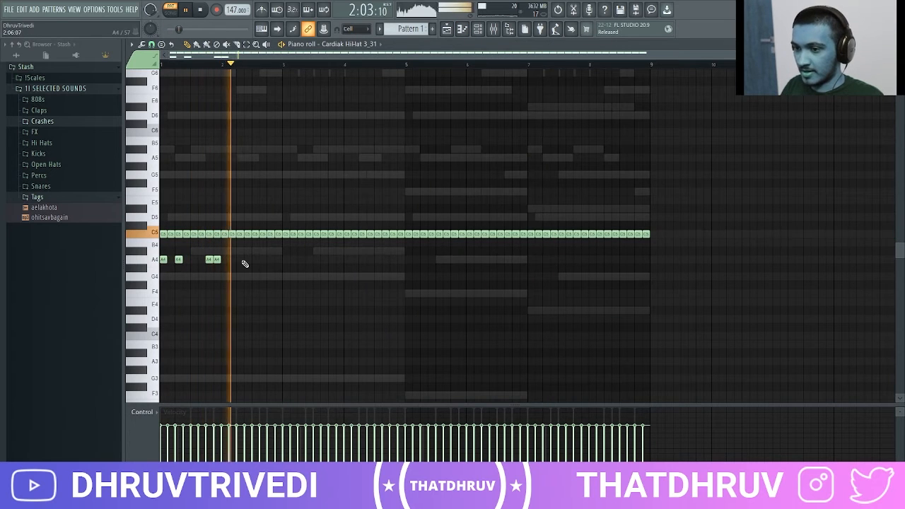
Step: Place A4 hi-hat notes on steps 5, 11, 13 and 15 of bar 2
{"action": "left_click", "coordinate": [241, 259]}
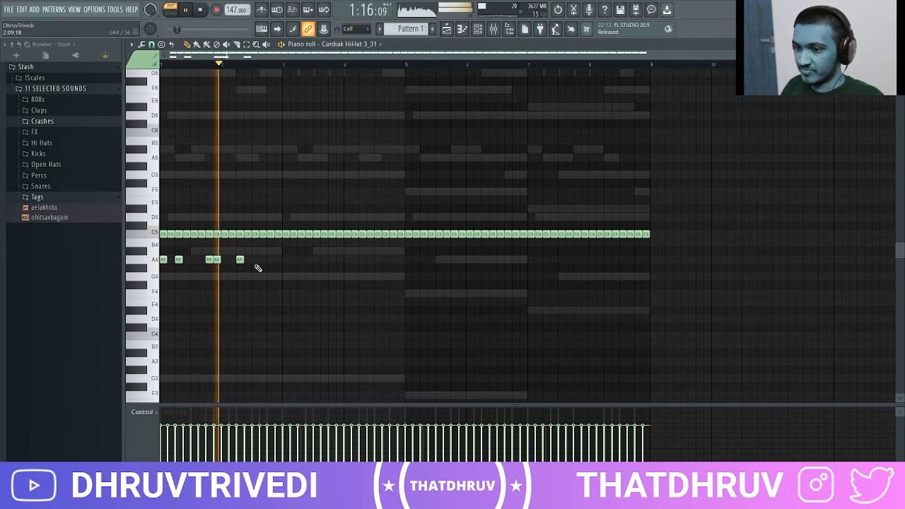
{"action": "left_click_drag", "start_coordinate": [262, 260], "coordinate": [286, 259]}
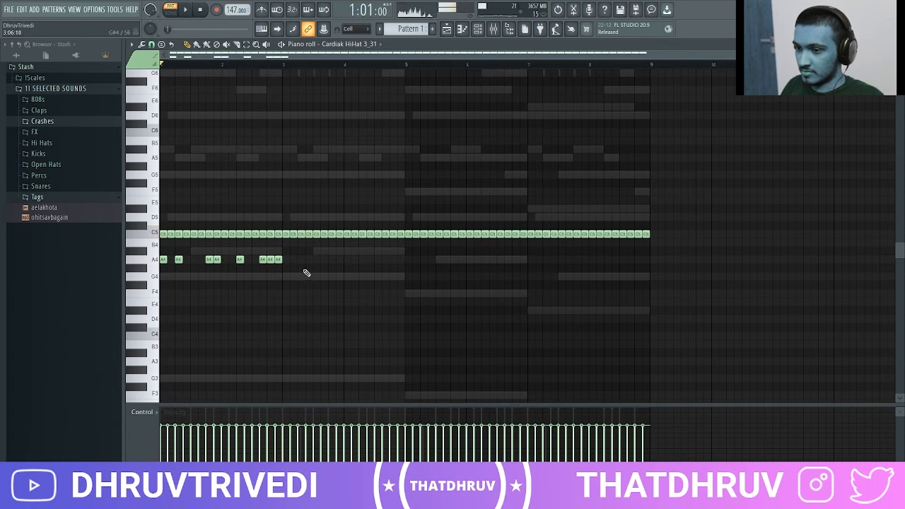
Step: Add four-note hi-hat rolls in bar 3: A4 on step 1, G#4 on step 7 and G4 on step 13
{"action": "double_click", "coordinate": [286, 260]}
{"action": "left_click", "coordinate": [285, 260]}
{"action": "left_click_drag", "start_coordinate": [285, 260], "coordinate": [330, 281]}
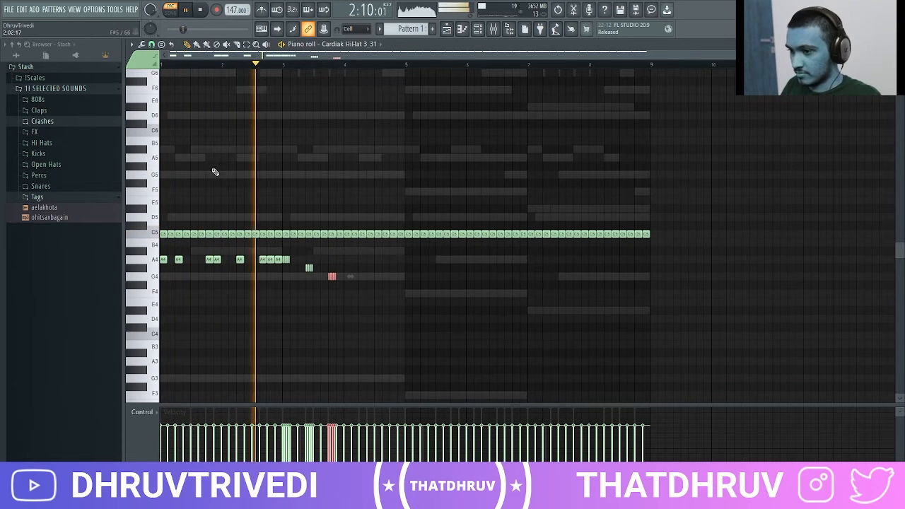
Step: Set the snap to 1/6 beat and place three G4 triplet notes across the second beat of bar 4
{"action": "left_click", "coordinate": [147, 40]}
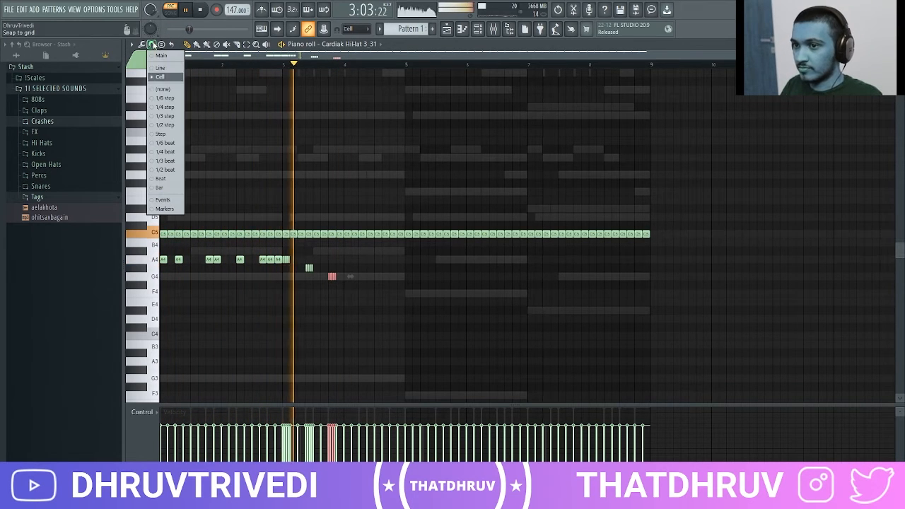
{"action": "left_click", "coordinate": [163, 141]}
{"action": "key", "text": "space"}
{"action": "scroll", "coordinate": [358, 70], "scroll_direction": "up", "scroll_amount": 3}
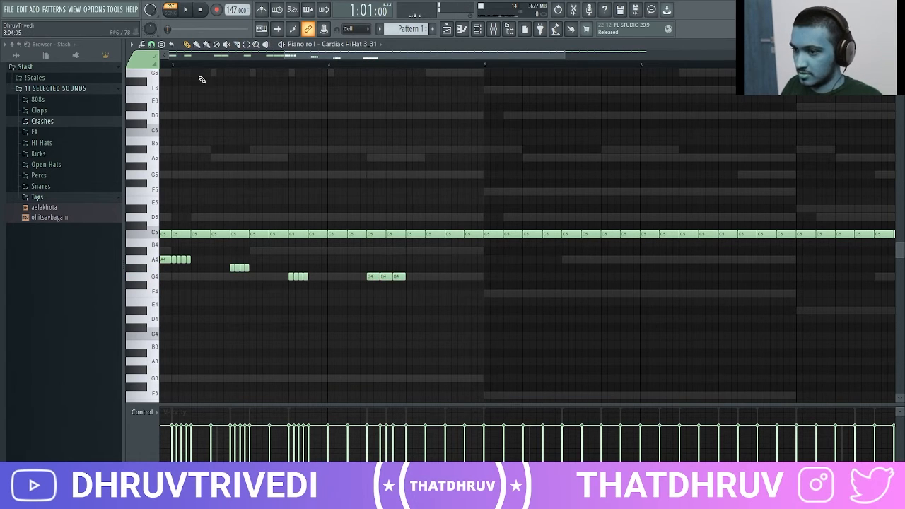
Step: Copy the G4 roll to the end of bar 4 and duplicate the first four bars' hi-hats into bars 5–8
{"action": "left_click", "coordinate": [152, 44]}
{"action": "left_click", "coordinate": [161, 90]}
{"action": "key", "text": "space"}
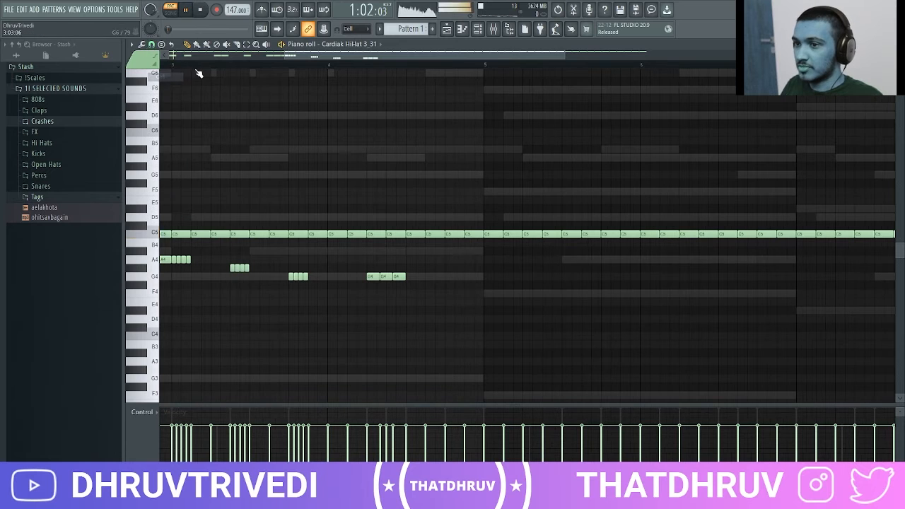
{"action": "scroll", "coordinate": [208, 68], "scroll_direction": "down", "scroll_amount": 4}
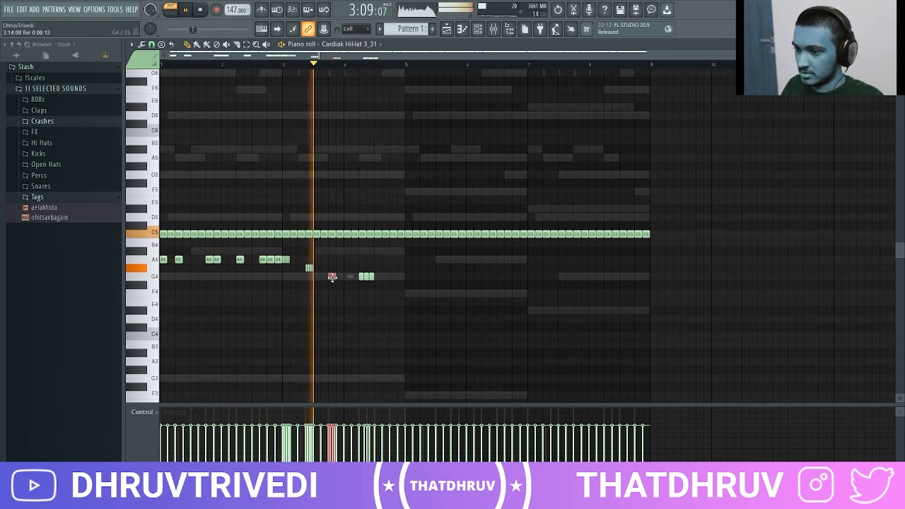
{"action": "left_click_drag", "start_coordinate": [333, 277], "coordinate": [392, 278]}
{"action": "left_click_drag", "start_coordinate": [409, 234], "coordinate": [645, 240]}
{"action": "key", "text": "ctrl+b"}
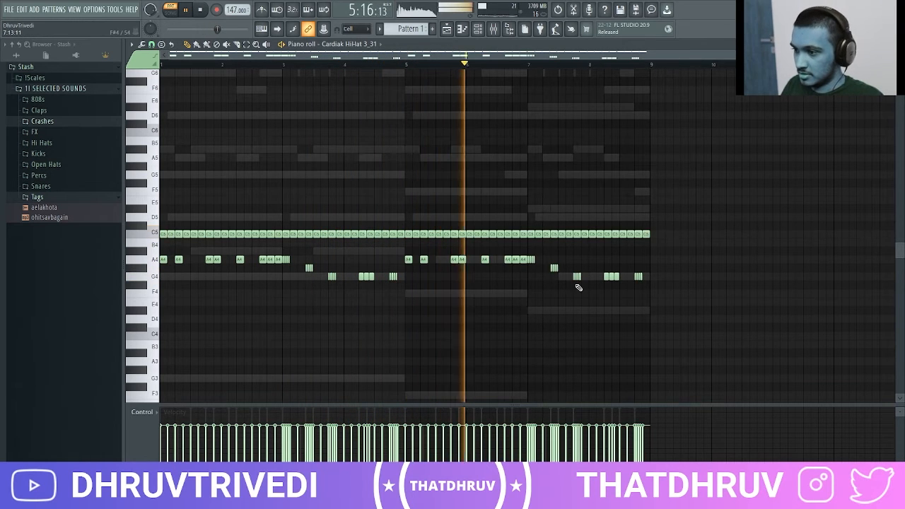
Step: Raise bar 7's last two rolls to A#4 and B4, and replace bar 8's ending roll with repeated G4 triplets
{"action": "left_click_drag", "start_coordinate": [548, 259], "coordinate": [602, 288]}
{"action": "key", "text": "space"}
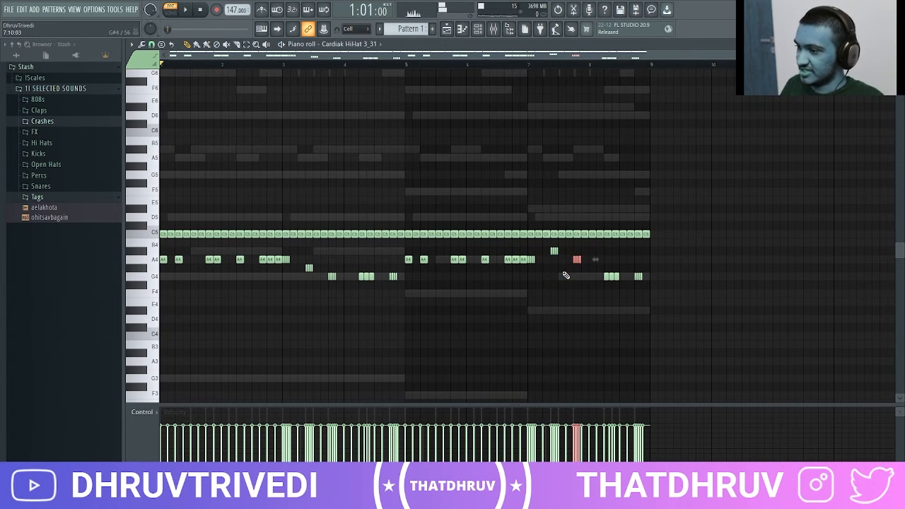
{"action": "key", "text": "space"}
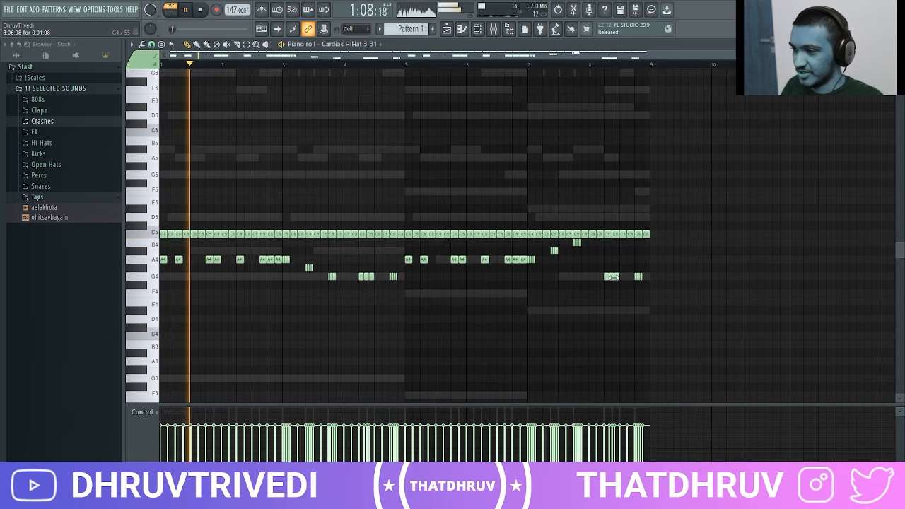
{"action": "right_click", "coordinate": [639, 277]}
{"action": "left_click_drag", "start_coordinate": [623, 263], "coordinate": [586, 298]}
{"action": "key", "text": "ctrl+b"}
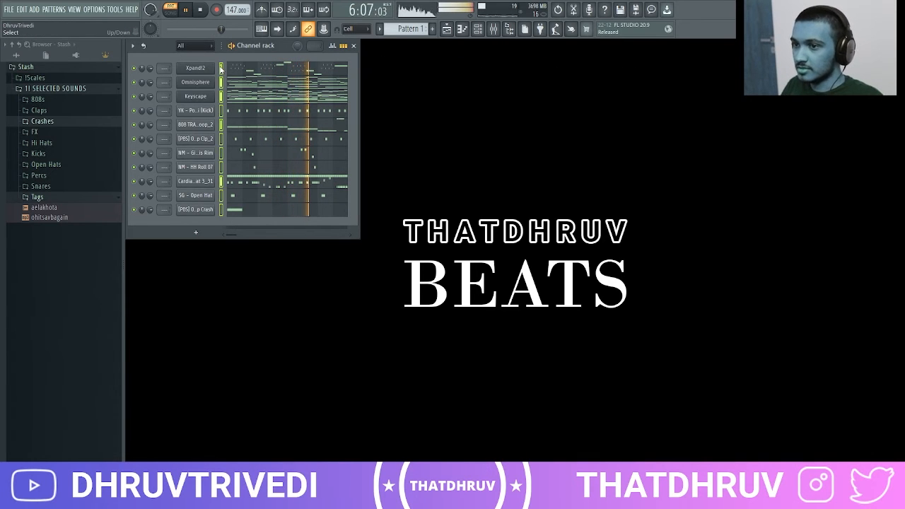
Step: Route the eleven channels to mixer tracks 1–11 and pull all their faders down to zero
{"action": "key", "text": "F9"}
{"action": "key", "text": "space"}
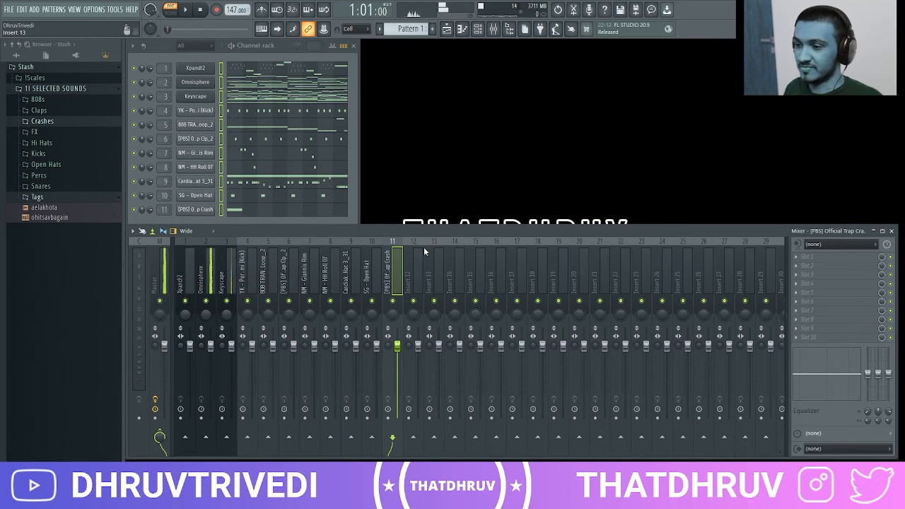
{"action": "left_click_drag", "start_coordinate": [376, 283], "coordinate": [187, 285]}
{"action": "left_click_drag", "start_coordinate": [191, 348], "coordinate": [191, 421]}
Step: Solo Keyscape during playback and set its fader to 45%, then bring in the Omnisphere and Xpand!2 levels
{"action": "left_click", "coordinate": [232, 306]}
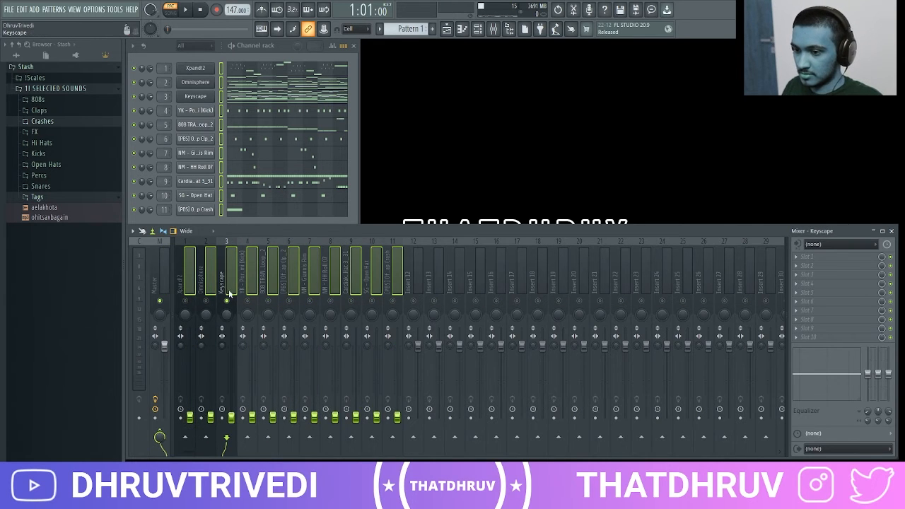
{"action": "key", "text": "space"}
{"action": "left_click_drag", "start_coordinate": [231, 418], "coordinate": [231, 385]}
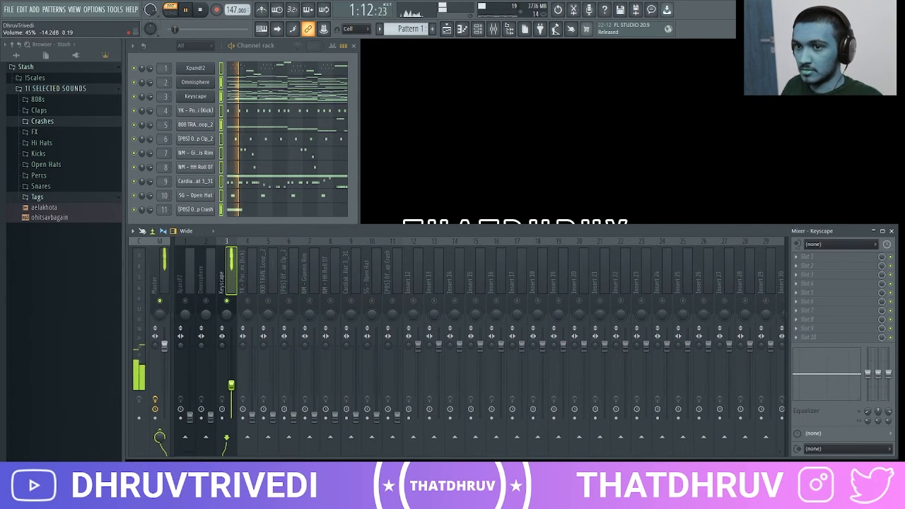
{"action": "left_click", "coordinate": [210, 312]}
{"action": "left_click_drag", "start_coordinate": [210, 418], "coordinate": [210, 379]}
{"action": "left_click", "coordinate": [190, 305]}
{"action": "left_click_drag", "start_coordinate": [190, 416], "coordinate": [189, 376]}
Step: Bring up the kick, 808 and clap levels one by one, and boost the clap's high-shelf EQ
{"action": "right_click", "coordinate": [248, 302]}
{"action": "left_click_drag", "start_coordinate": [252, 417], "coordinate": [252, 360]}
{"action": "right_click", "coordinate": [268, 301]}
{"action": "left_click_drag", "start_coordinate": [271, 419], "coordinate": [273, 385]}
{"action": "right_click", "coordinate": [288, 301]}
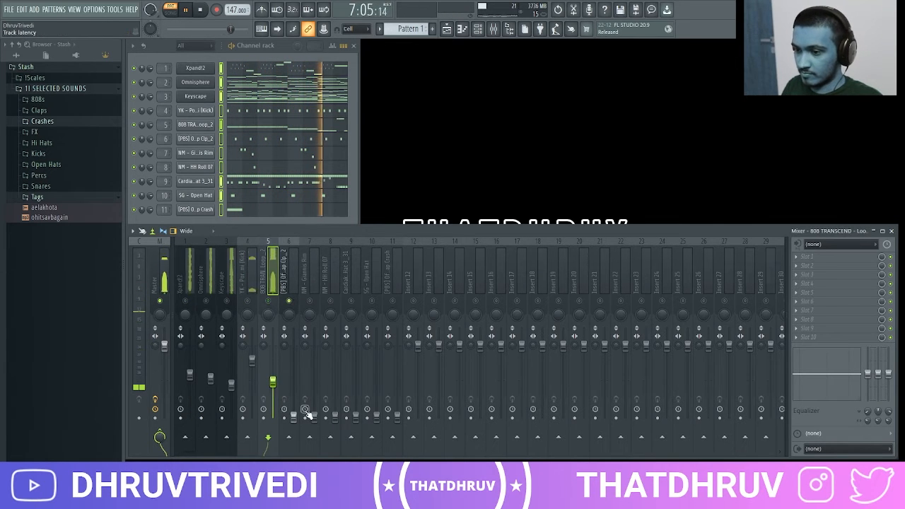
{"action": "left_click_drag", "start_coordinate": [286, 418], "coordinate": [293, 366]}
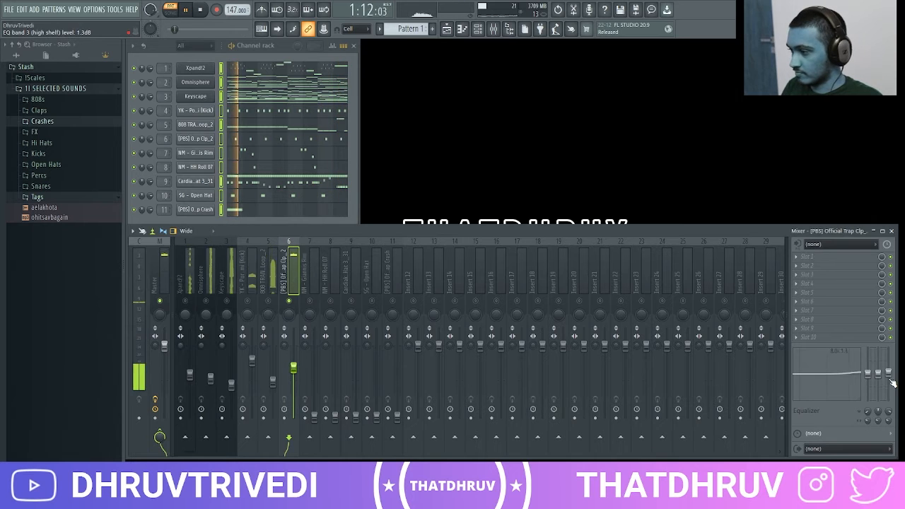
Step: Bring up the Giannis Rim level and set the HH Roll 07 fader to 45%
{"action": "right_click", "coordinate": [309, 302]}
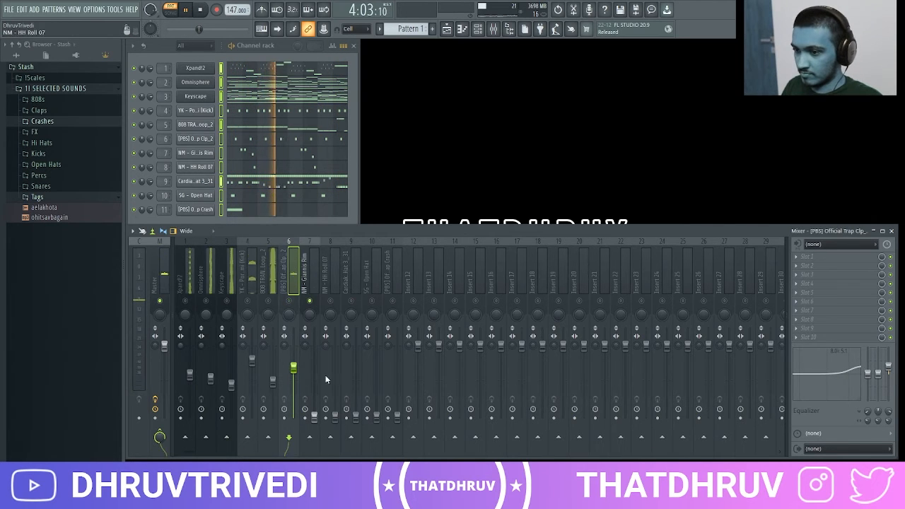
{"action": "left_click_drag", "start_coordinate": [309, 418], "coordinate": [314, 379]}
{"action": "right_click", "coordinate": [329, 301]}
{"action": "left_click_drag", "start_coordinate": [335, 419], "coordinate": [335, 387]}
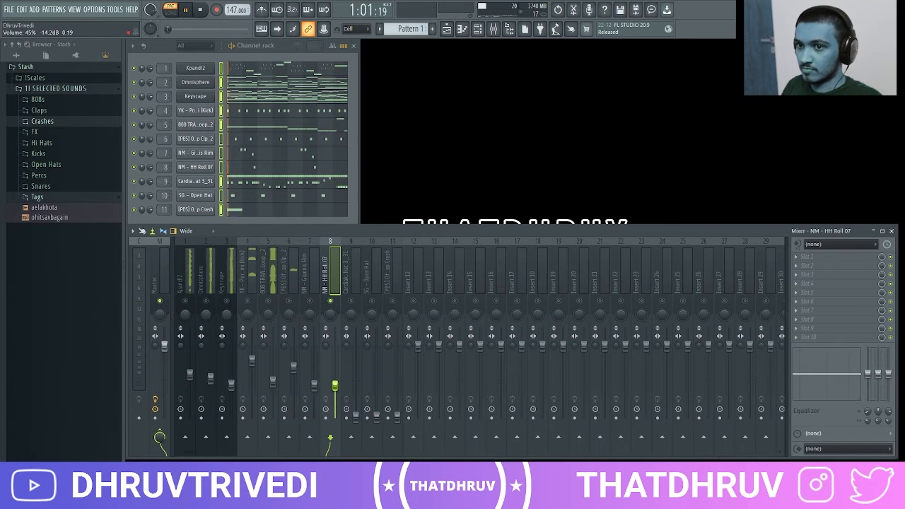
Step: Raise the hi-hat level, set the open hat and crash low with the crash at 26%, and re-enable all mixer tracks
{"action": "right_click", "coordinate": [351, 301]}
{"action": "left_click_drag", "start_coordinate": [356, 418], "coordinate": [356, 375]}
{"action": "right_click", "coordinate": [372, 301]}
{"action": "left_click_drag", "start_coordinate": [377, 419], "coordinate": [397, 401]}
{"action": "right_click", "coordinate": [392, 302]}
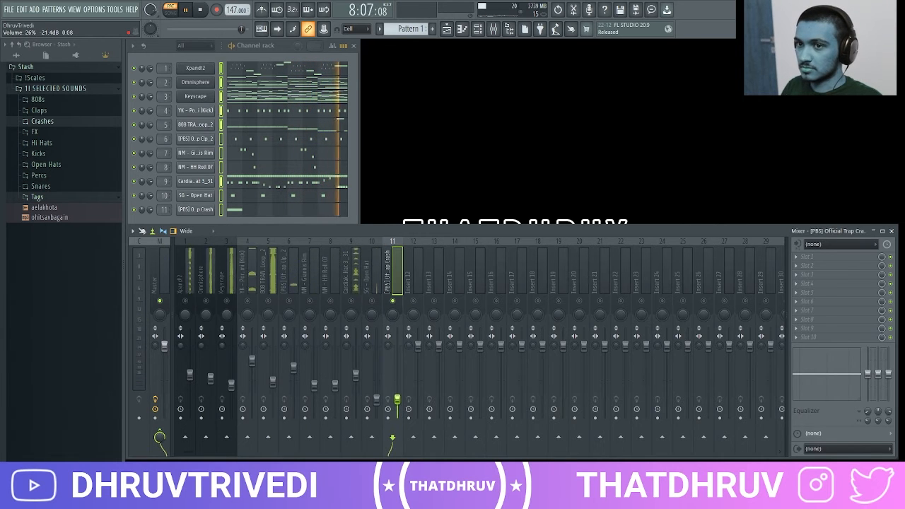
{"action": "right_click", "coordinate": [160, 302]}
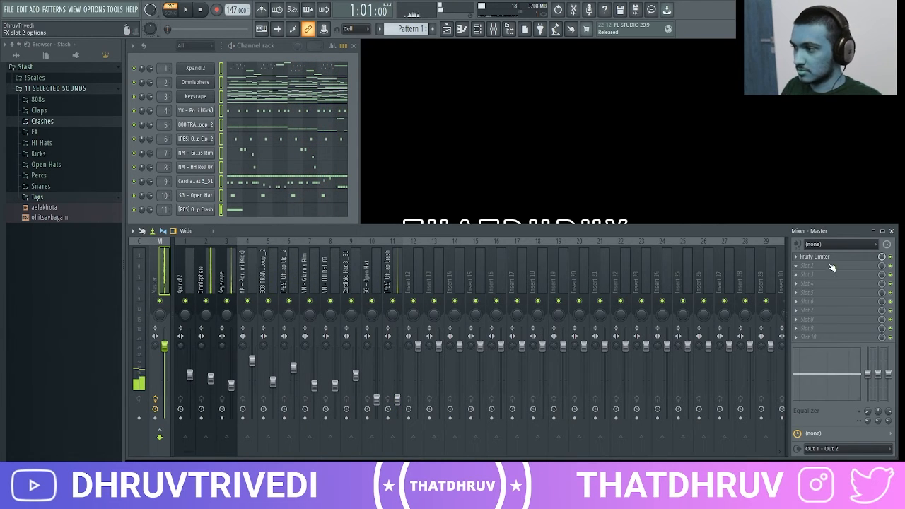
Step: Set the master Fruity Limiter's gain to 2.5 dB and add Fruity Multiband Compressor in the second effect slot
{"action": "left_click", "coordinate": [807, 258]}
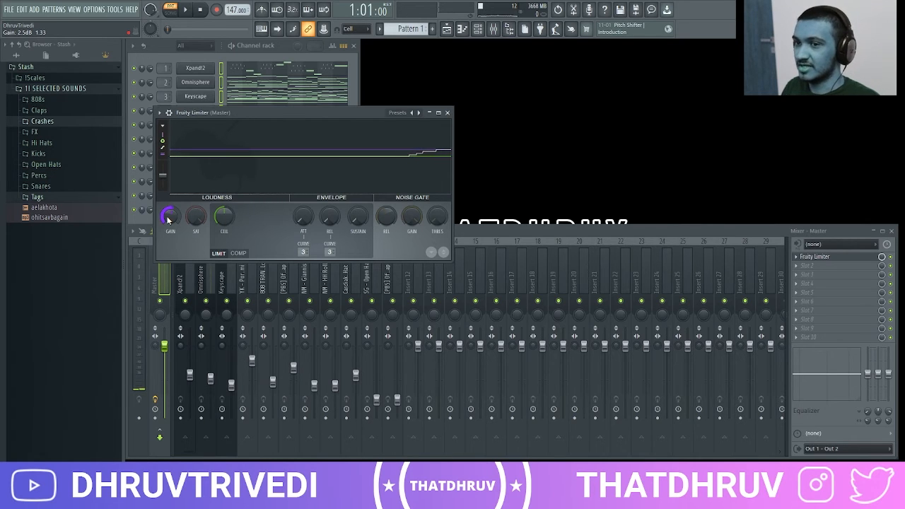
{"action": "left_click", "coordinate": [822, 257]}
{"action": "left_click", "coordinate": [821, 266]}
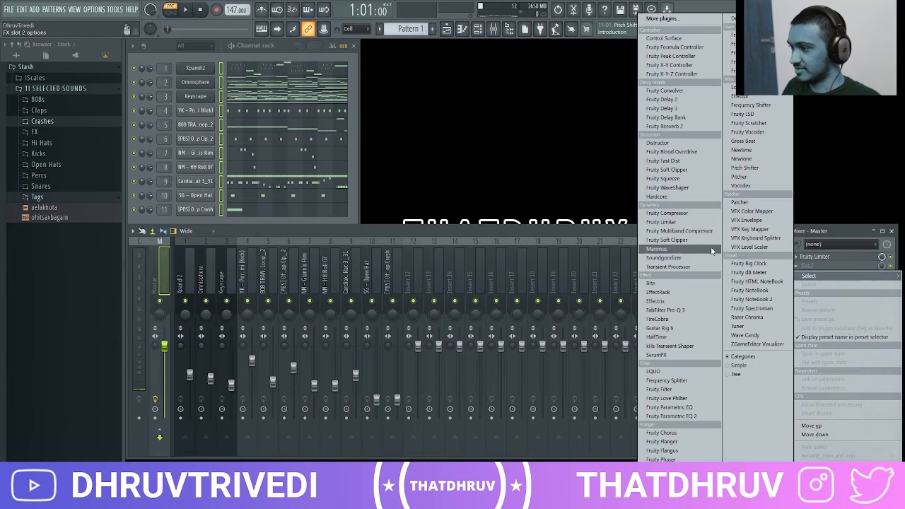
{"action": "left_click", "coordinate": [679, 231]}
{"action": "left_click_drag", "start_coordinate": [280, 128], "coordinate": [441, 139]}
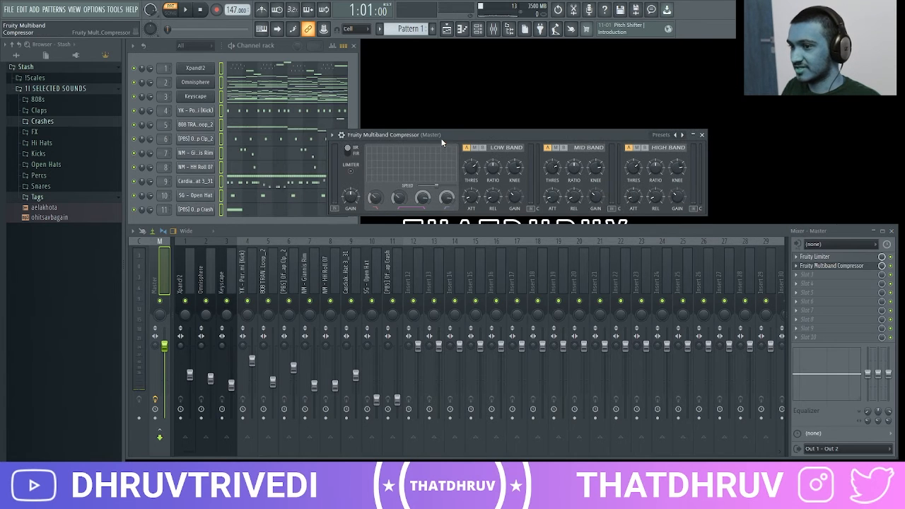
Step: Load the Mastering 2.4dB preset in the multiband compressor and close the compressor and mixer
{"action": "left_click", "coordinate": [666, 137]}
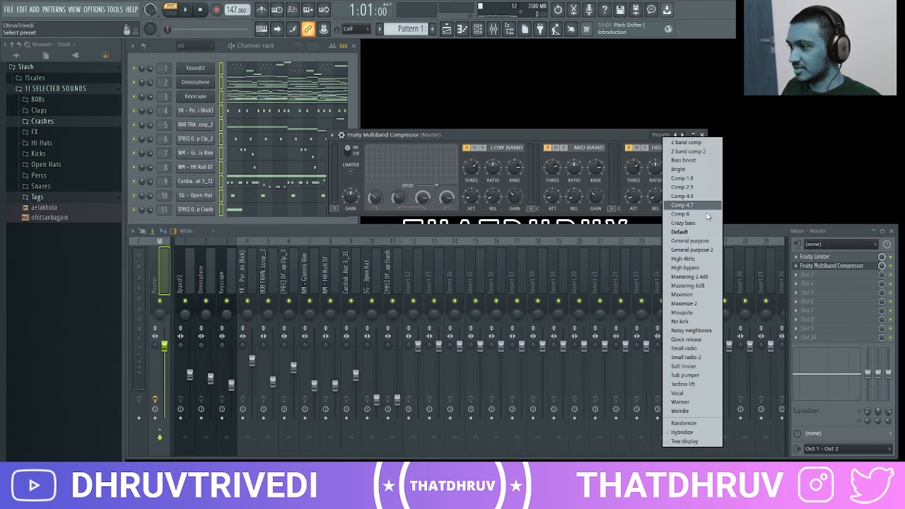
{"action": "left_click", "coordinate": [692, 276]}
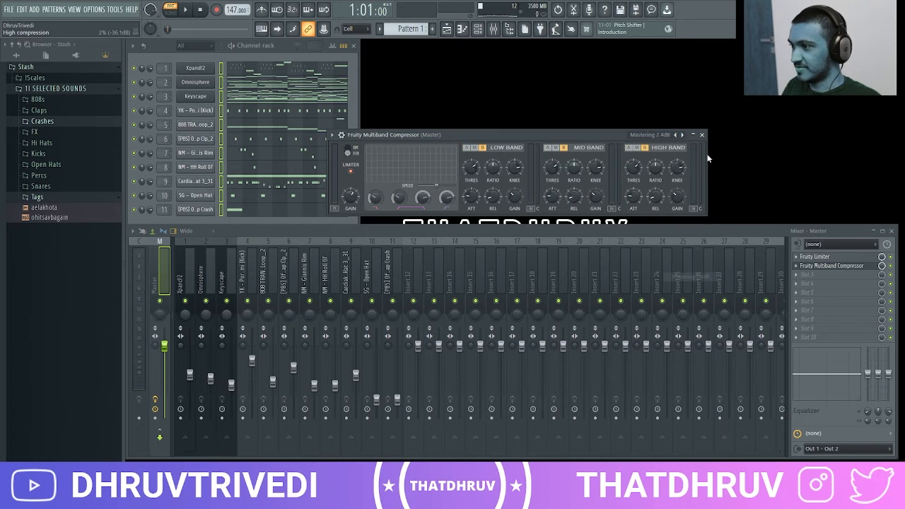
{"action": "left_click", "coordinate": [702, 135]}
{"action": "left_click", "coordinate": [891, 232]}
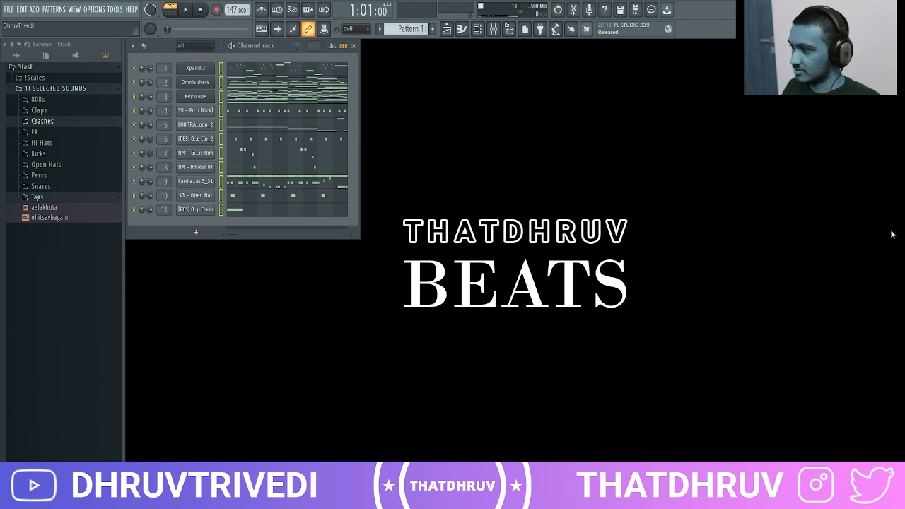
Step: Split Pattern 1 by channel and place all resulting patterns as eight-bar clips on playlist tracks 1–11 from bar 1
{"action": "left_click", "coordinate": [380, 30]}
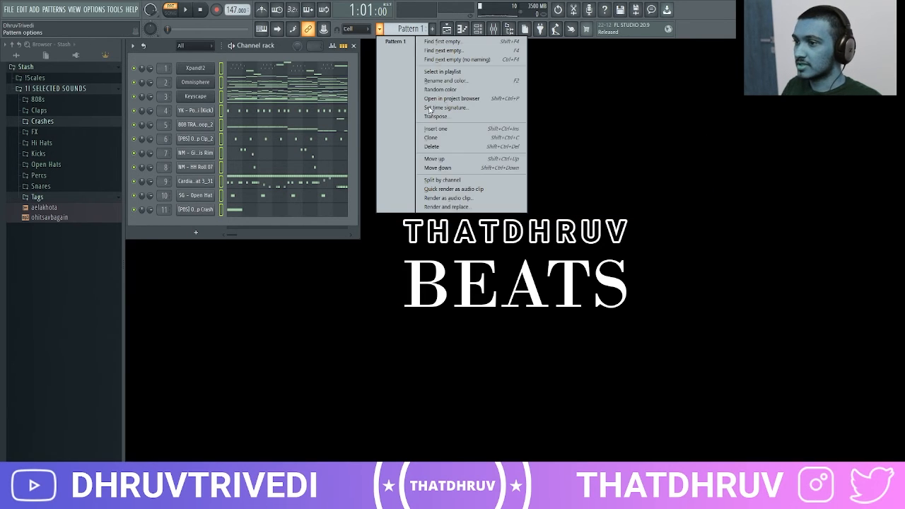
{"action": "left_click", "coordinate": [439, 182]}
{"action": "left_click", "coordinate": [447, 31]}
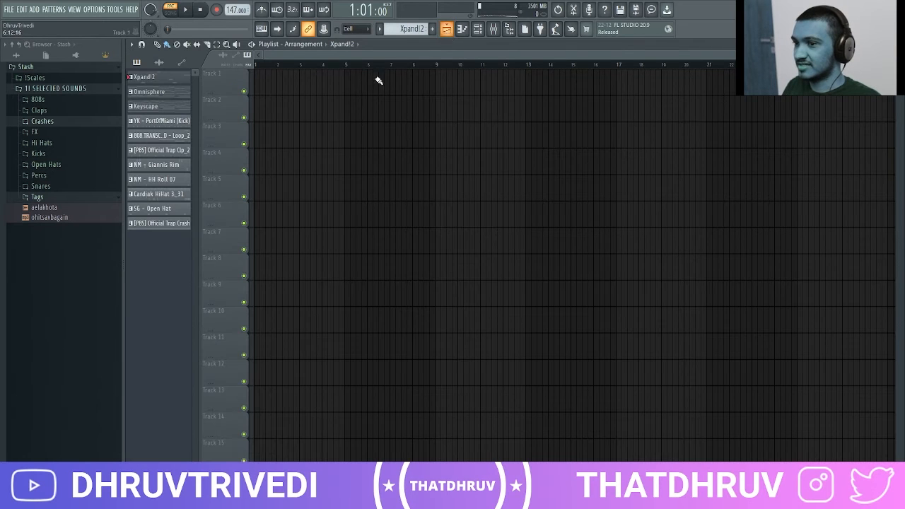
{"action": "left_click", "coordinate": [157, 222]}
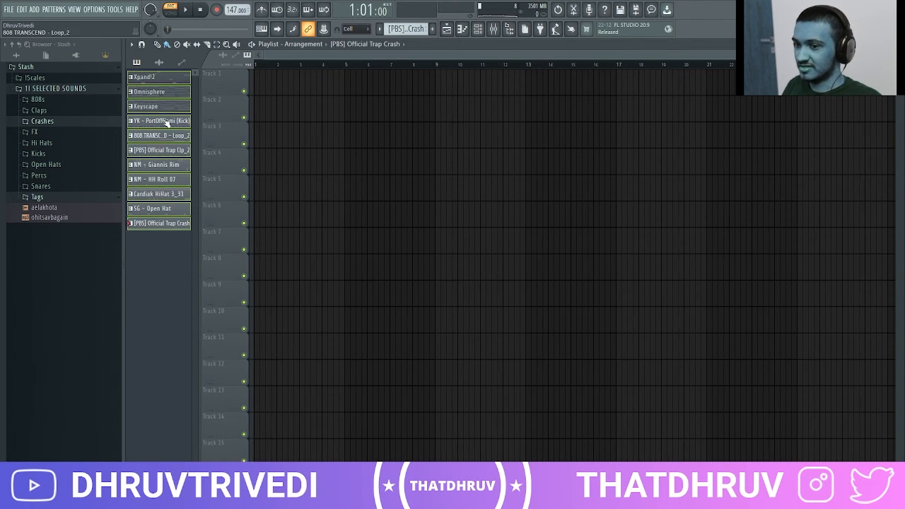
{"action": "left_click_drag", "start_coordinate": [256, 88], "coordinate": [256, 80]}
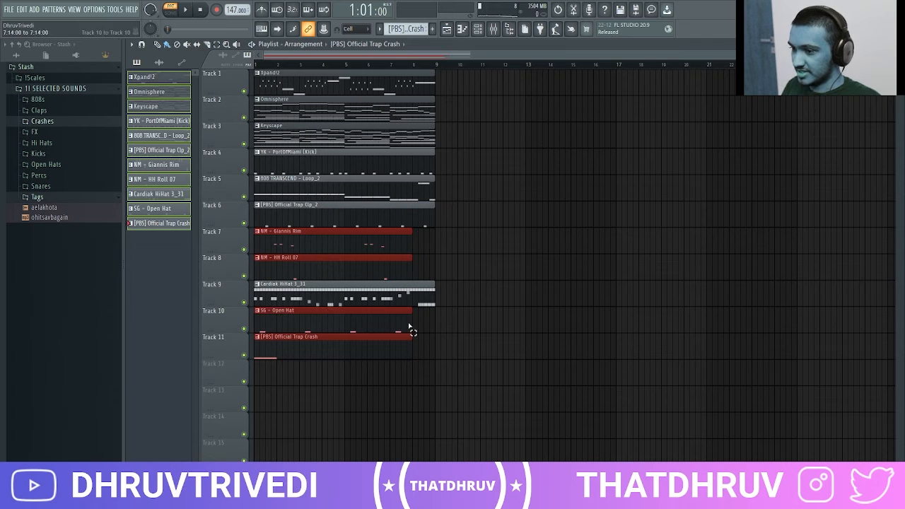
Step: Duplicate the full eight-bar block of clips until the arrangement holds eight consecutive blocks
{"action": "key", "text": "ctrl+a"}
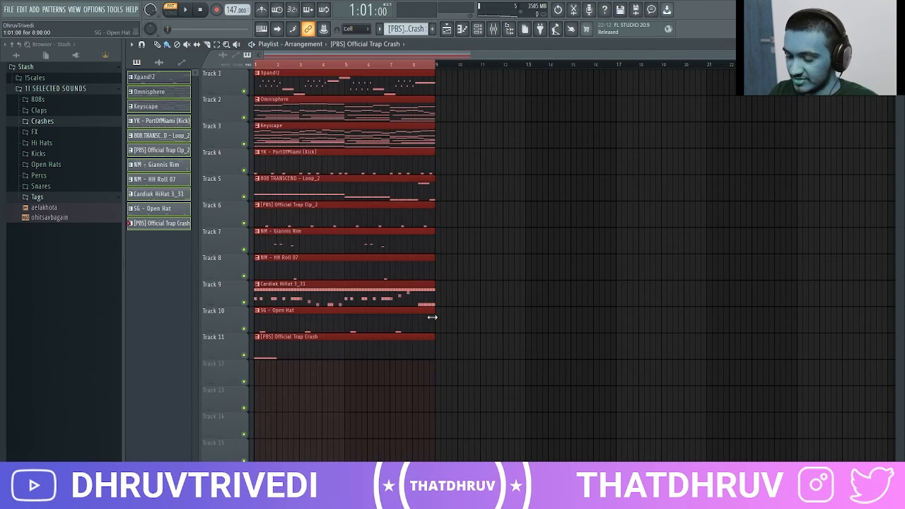
{"action": "key", "text": "ctrl+b"}
{"action": "key", "text": "ctrl+a"}
{"action": "key", "text": "ctrl+b"}
{"action": "key", "text": "ctrl+d"}
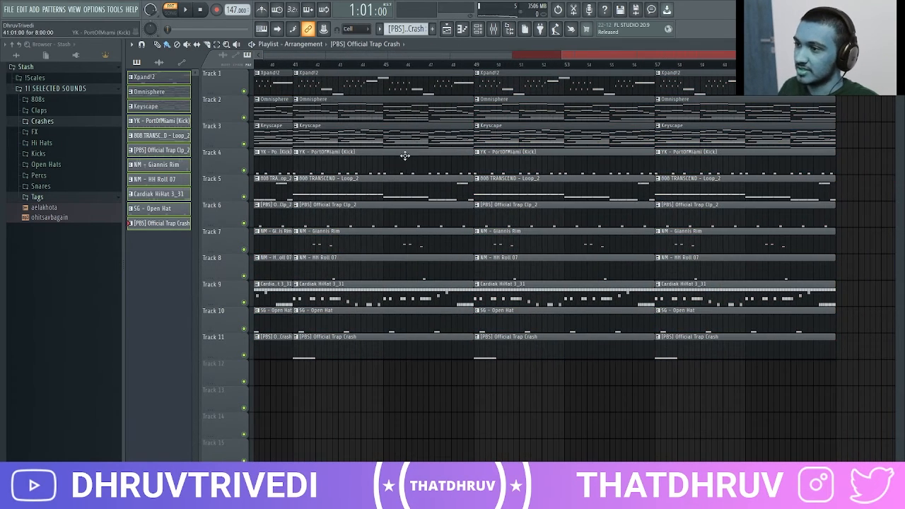
Step: Delete every clip except Keyscape in bars 1–8, and the Xpand!2, kick and 808 clips in bars 9–16
{"action": "scroll", "coordinate": [457, 68], "scroll_direction": "down", "scroll_amount": 5}
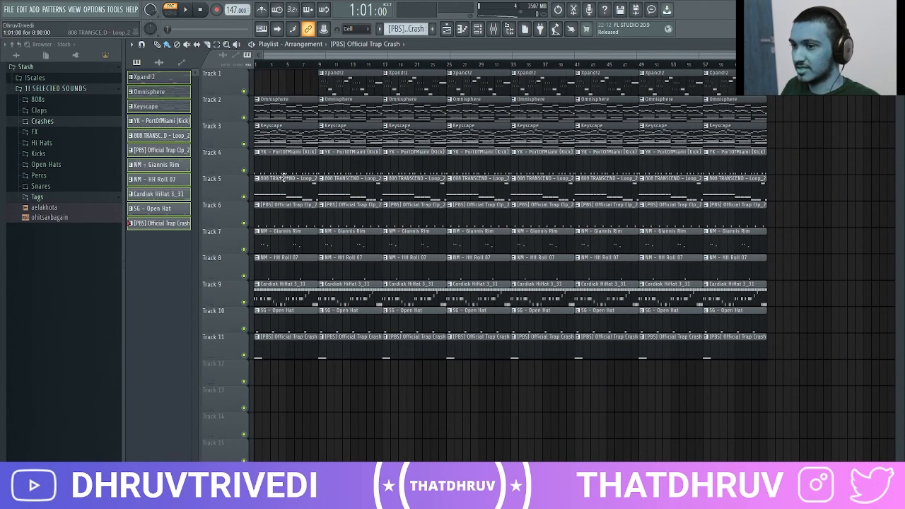
{"action": "right_click", "coordinate": [293, 100]}
{"action": "left_click_drag", "start_coordinate": [301, 161], "coordinate": [305, 341]}
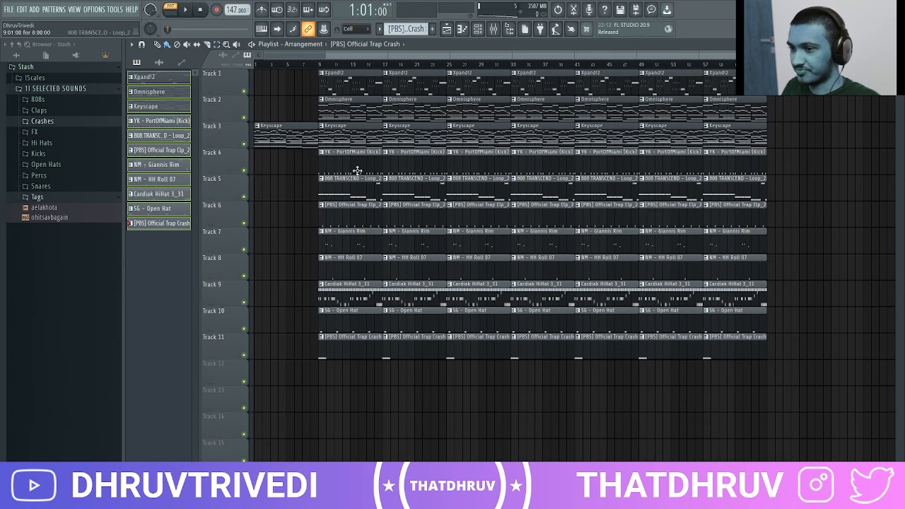
{"action": "right_click", "coordinate": [357, 90]}
{"action": "left_click_drag", "start_coordinate": [353, 159], "coordinate": [359, 190]}
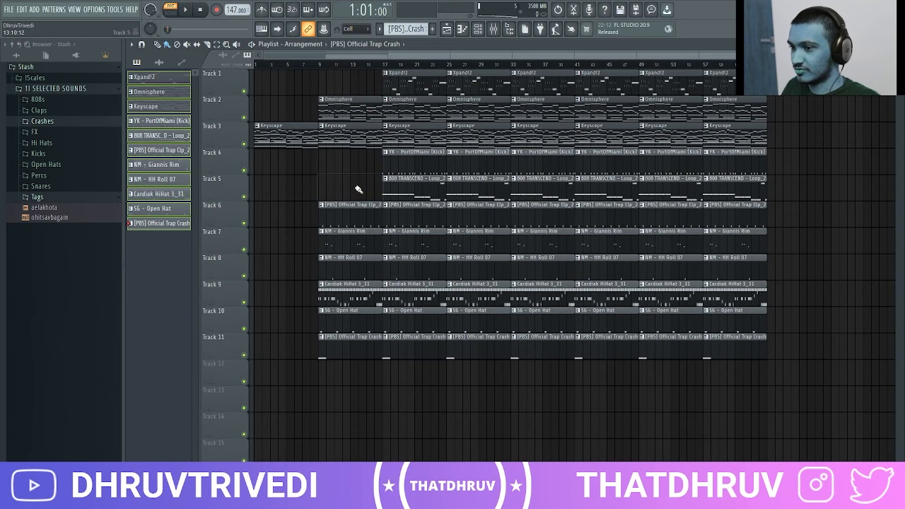
Step: Make the bar 9 hi-hat clip unique with only its C5 notes, and remove the open hat and crash from bars 9–16
{"action": "left_click", "coordinate": [322, 285]}
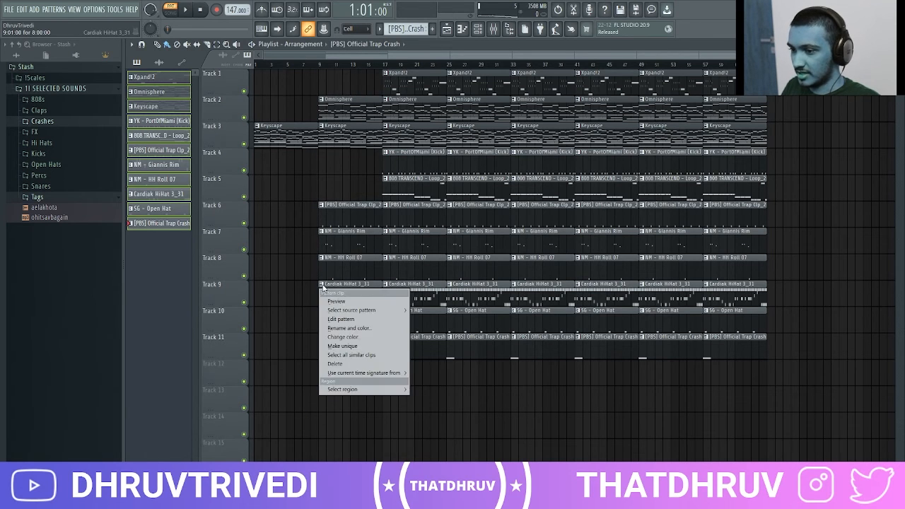
{"action": "left_click", "coordinate": [367, 346]}
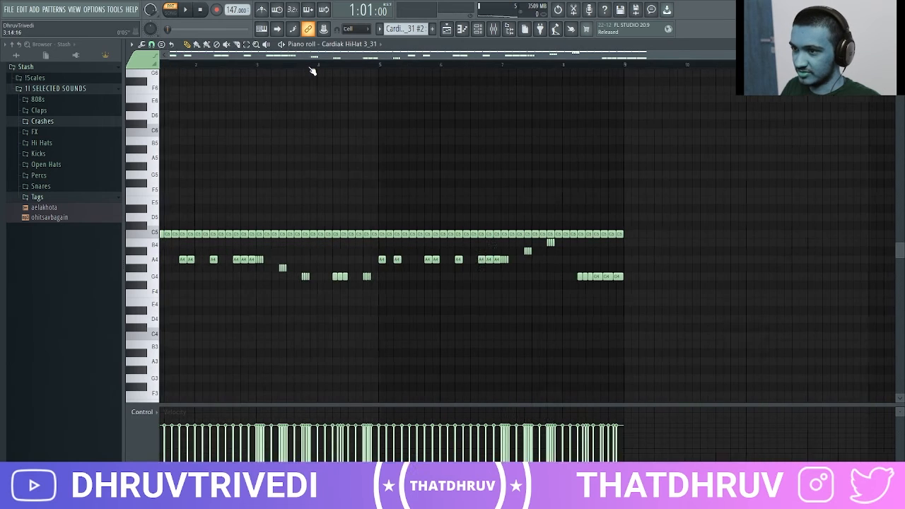
{"action": "left_click_drag", "start_coordinate": [152, 244], "coordinate": [149, 288]}
{"action": "key", "text": "Delete"}
{"action": "key", "text": "F7"}
{"action": "key", "text": "F6"}
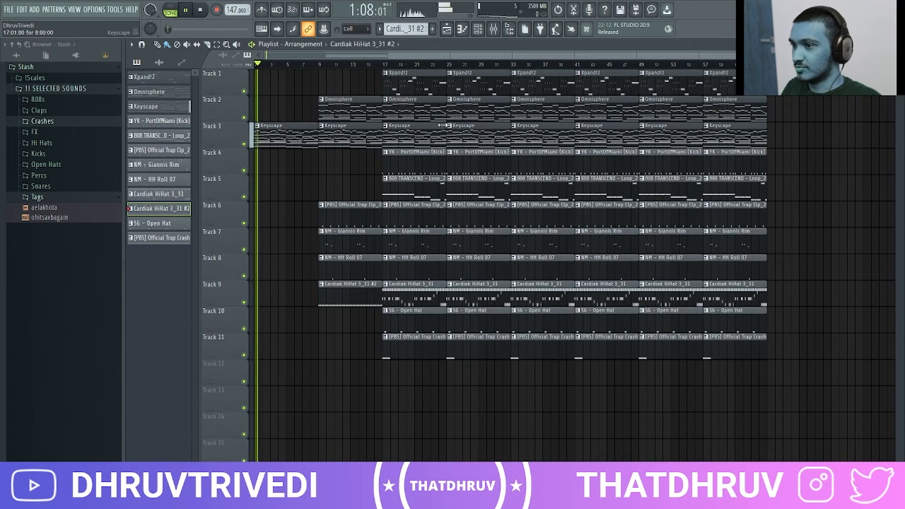
Step: Delete the kick, Xpand!2 and open hat clips from bars 17–24
{"action": "right_click", "coordinate": [428, 155]}
{"action": "right_click", "coordinate": [424, 75]}
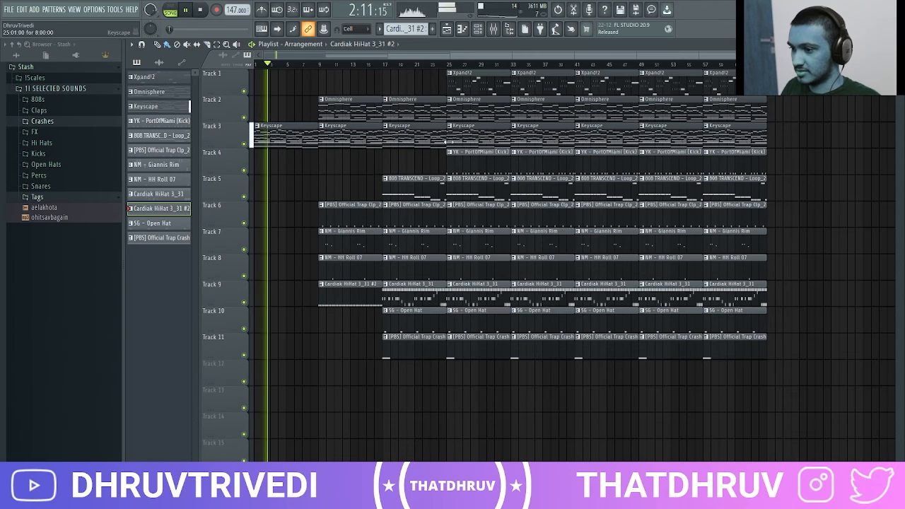
{"action": "right_click", "coordinate": [424, 327]}
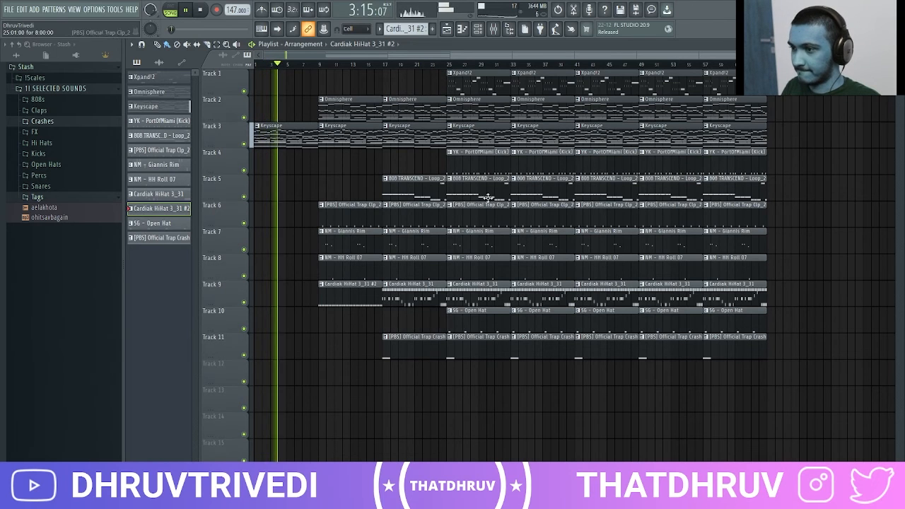
Step: Delete the open hat and crash clips from bars 33–40 and replace the hi-hat clip there with a copy of Cardiak HiHat 3_31 #2
{"action": "right_click", "coordinate": [548, 352]}
{"action": "right_click", "coordinate": [541, 319]}
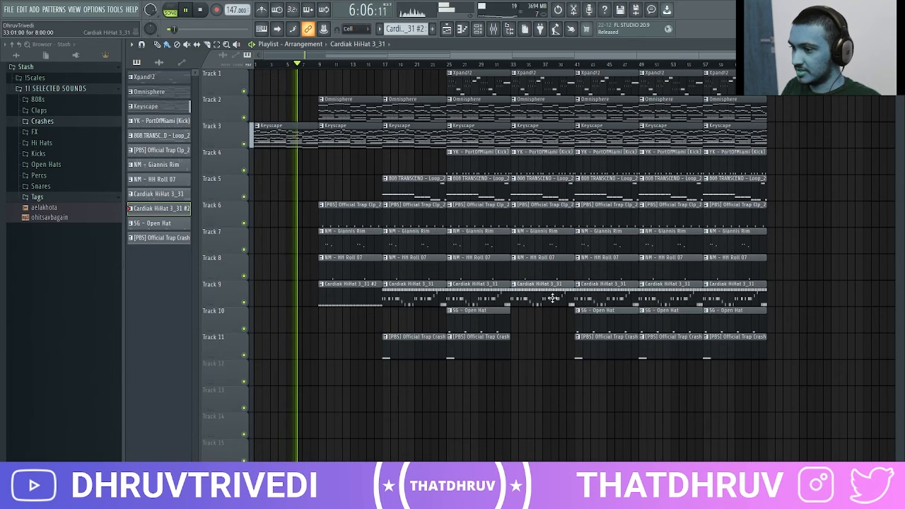
{"action": "right_click", "coordinate": [546, 297]}
{"action": "left_click_drag", "start_coordinate": [356, 299], "coordinate": [539, 305]}
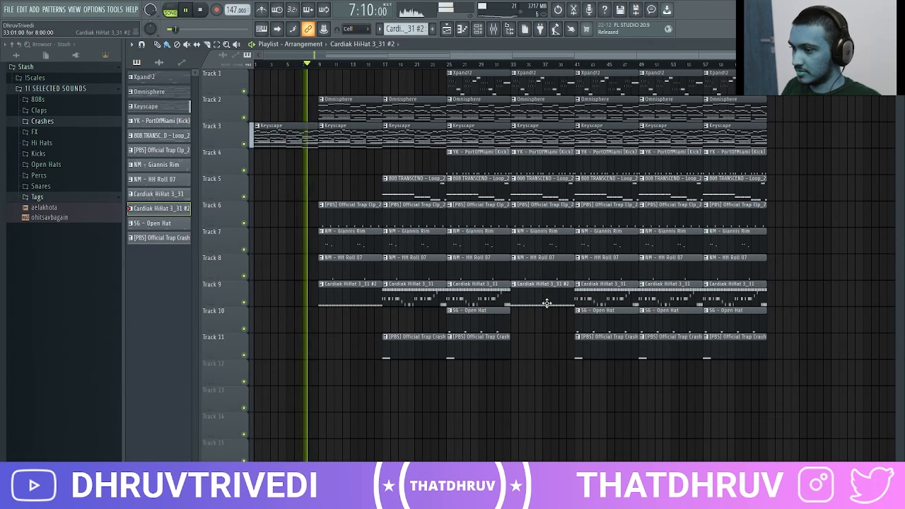
Step: Delete the Xpand!2, Omnisphere and kick clips from bars 33–40
{"action": "right_click", "coordinate": [549, 79]}
{"action": "right_click", "coordinate": [551, 104]}
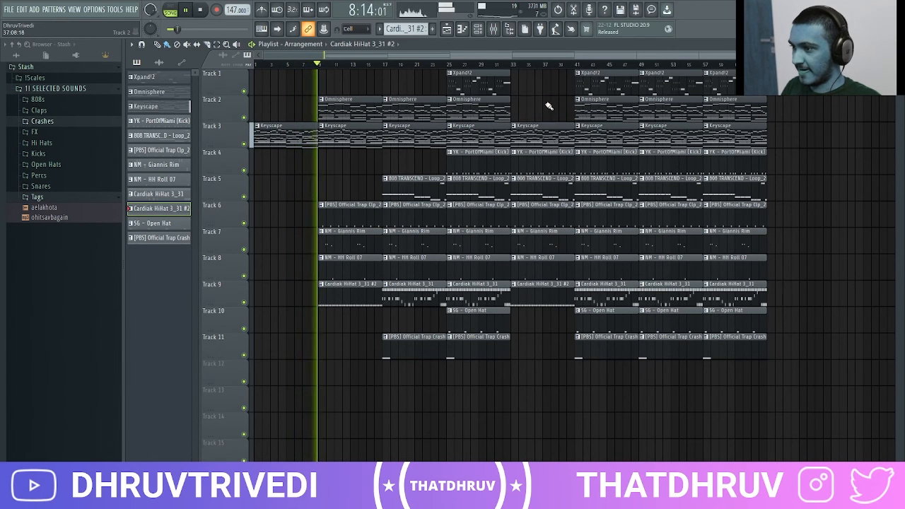
{"action": "right_click", "coordinate": [542, 162]}
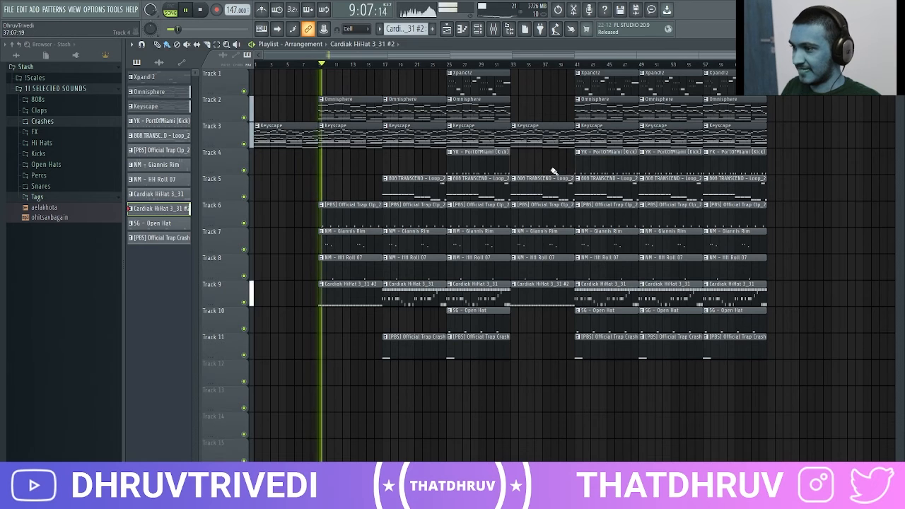
Step: Delete the bar 41 Xpand!2 clip and everything in bars 49–64, and duplicate the bar 41 Omnisphere and Keyscape clips into bars 49–56
{"action": "right_click", "coordinate": [607, 79]}
{"action": "right_click", "coordinate": [671, 79]}
{"action": "right_click", "coordinate": [685, 344]}
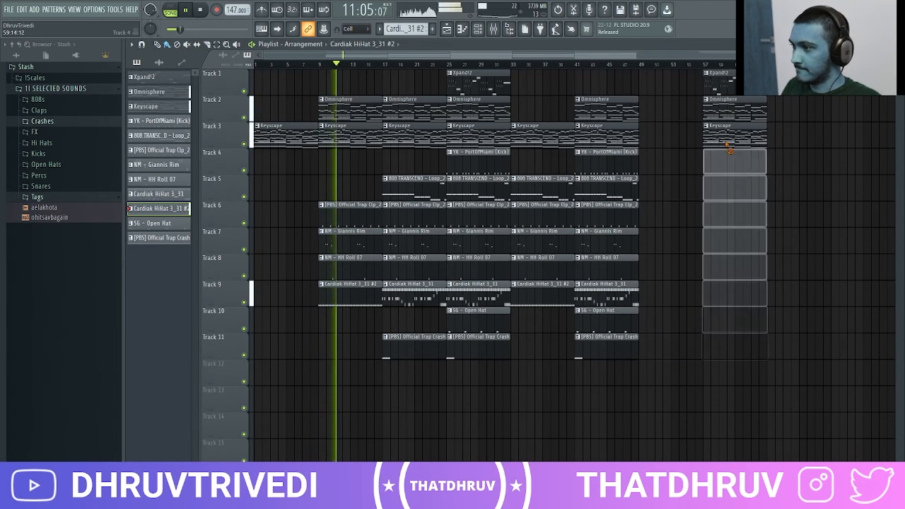
{"action": "left_click_drag", "start_coordinate": [677, 95], "coordinate": [597, 144]}
{"action": "key", "text": "ctrl+b"}
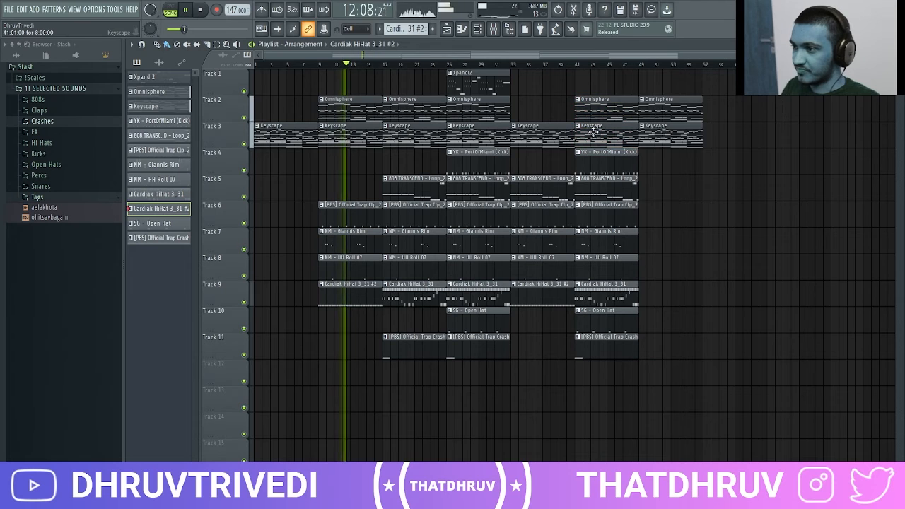
Step: Make the Keyscape clip in bars 33–40 unique and delete its highest melody notes, from D7 up
{"action": "left_click", "coordinate": [515, 128]}
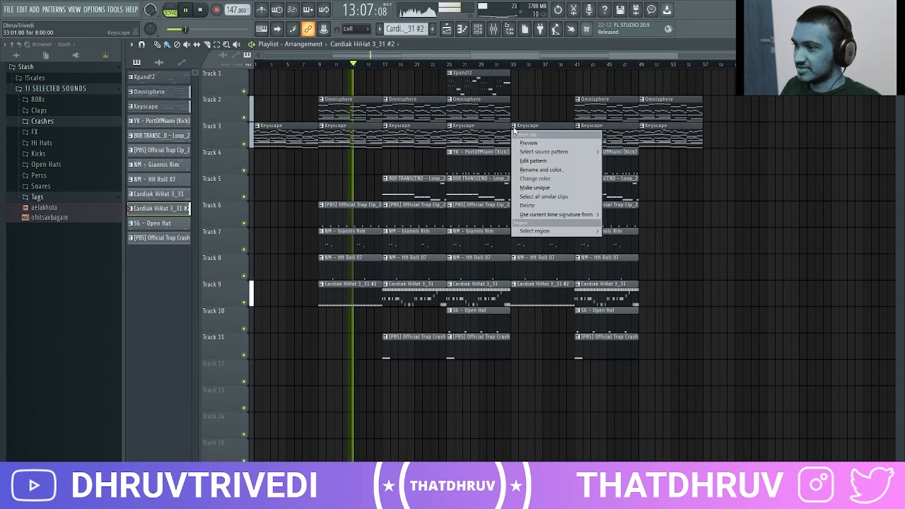
{"action": "left_click", "coordinate": [535, 187]}
{"action": "double_click", "coordinate": [541, 139]}
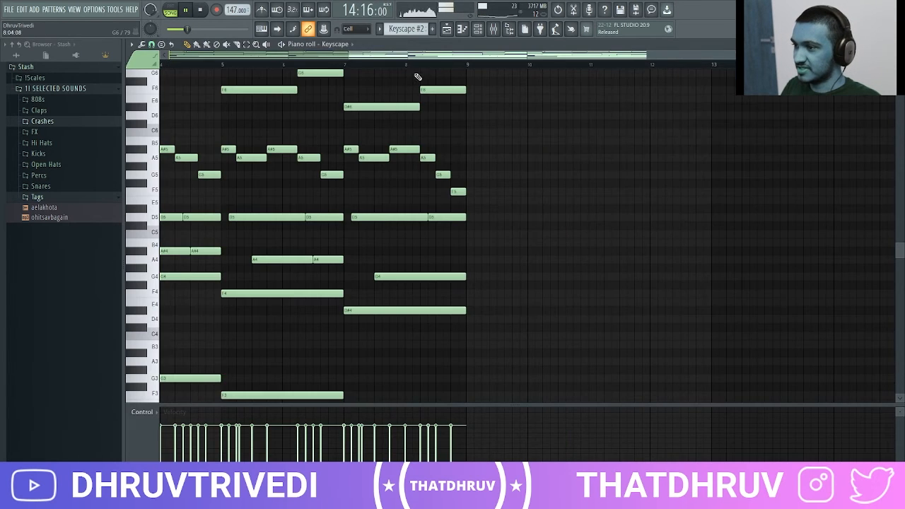
{"action": "scroll", "coordinate": [406, 66], "scroll_direction": "left", "scroll_amount": 3}
{"action": "scroll", "coordinate": [323, 247], "scroll_direction": "up", "scroll_amount": 5}
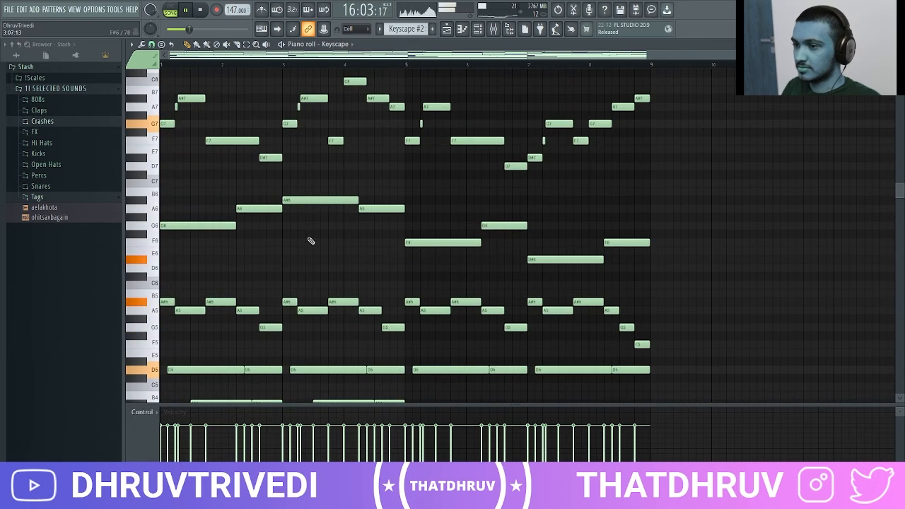
{"action": "left_click_drag", "start_coordinate": [155, 167], "coordinate": [154, 280]}
{"action": "key", "text": "Delete"}
{"action": "key", "text": "Escape"}
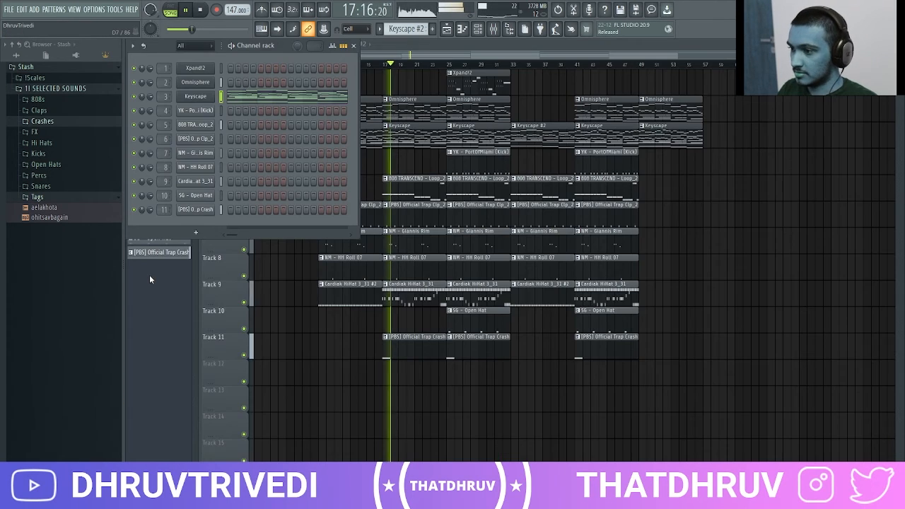
{"action": "left_click", "coordinate": [493, 44]}
{"action": "left_click_drag", "start_coordinate": [720, 69], "coordinate": [348, 348]}
{"action": "left_click", "coordinate": [381, 311]}
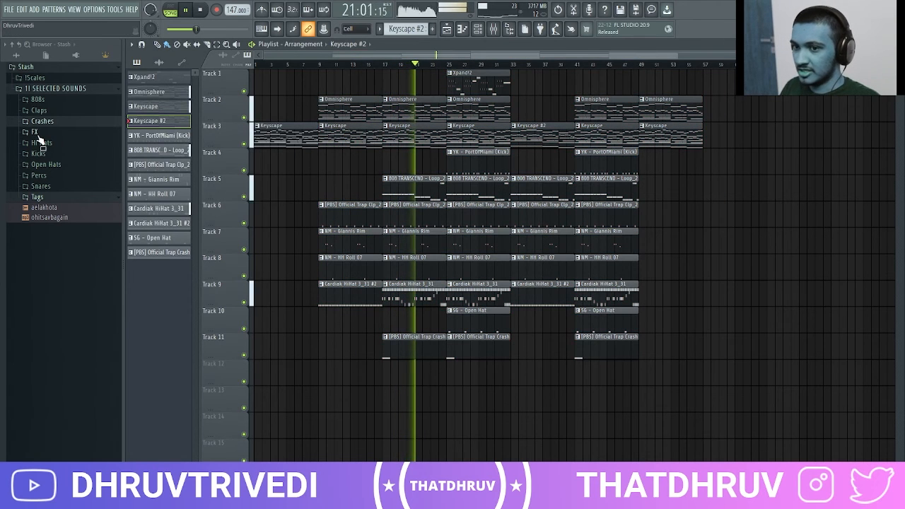
Step: Place the DC - Clash Impact sample from the FX folder at bar 32 on Track 13 and fit it to tempo
{"action": "left_click", "coordinate": [36, 133]}
{"action": "left_click_drag", "start_coordinate": [53, 144], "coordinate": [507, 394]}
{"action": "left_click", "coordinate": [507, 389]}
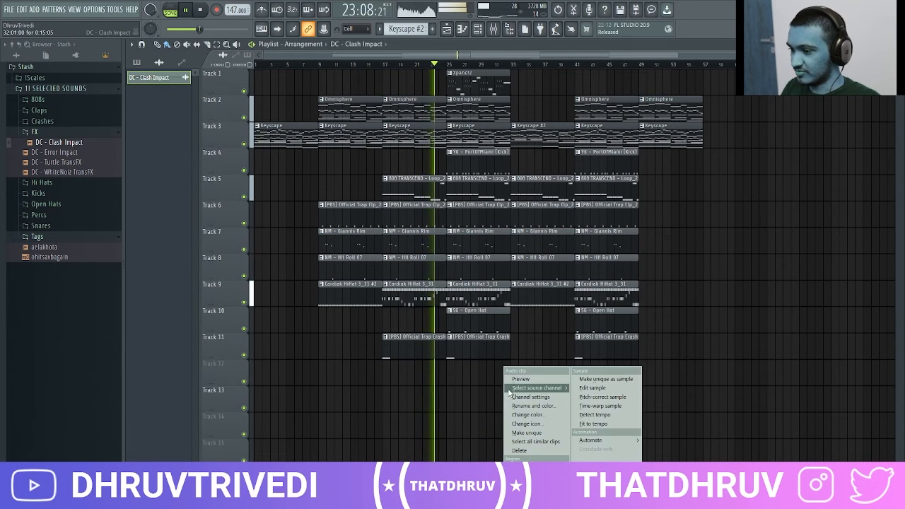
{"action": "left_click", "coordinate": [589, 424]}
{"action": "left_click", "coordinate": [452, 259]}
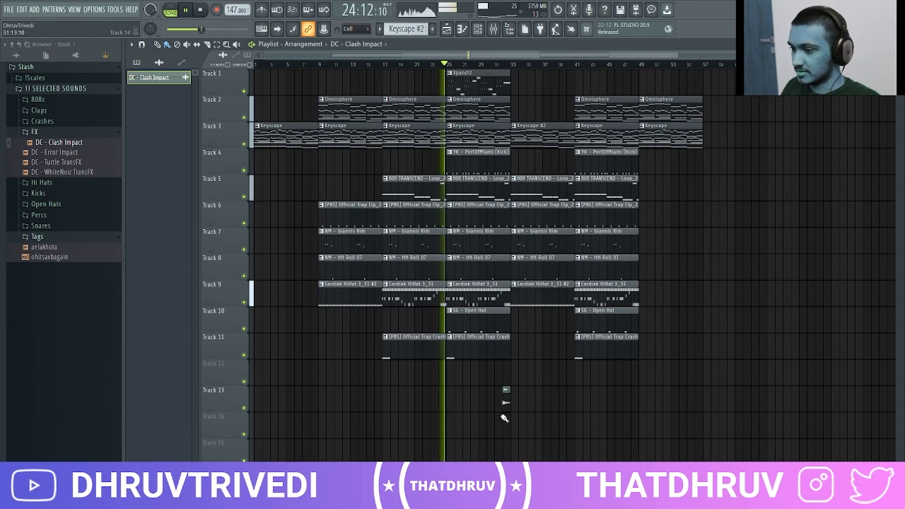
Step: Reverse the DC - Clash Impact audio clip in its channel settings
{"action": "left_click", "coordinate": [505, 390]}
{"action": "left_click", "coordinate": [321, 245]}
{"action": "key", "text": "Escape"}
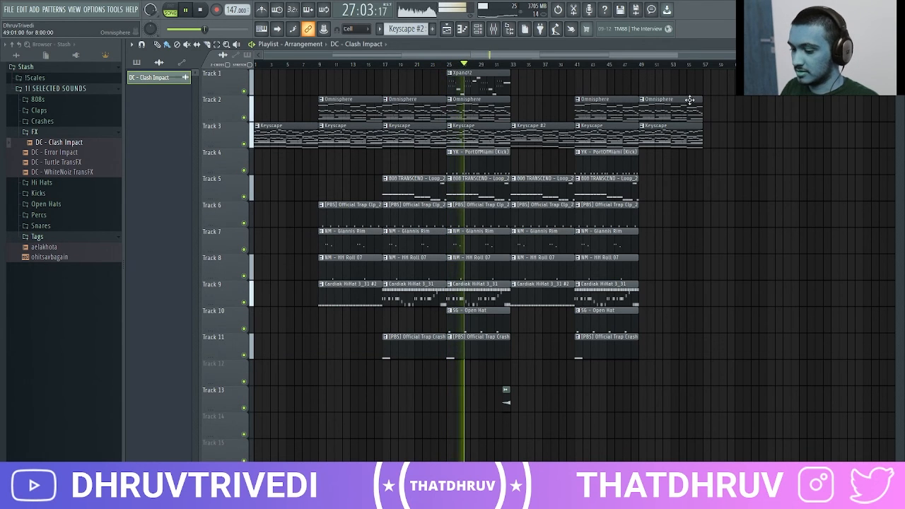
Step: Duplicate the arrangement's bars 17–56, including the reversed impact, into bars 57–96
{"action": "left_click_drag", "start_coordinate": [726, 87], "coordinate": [678, 138]}
{"action": "left_click_drag", "start_coordinate": [414, 403], "coordinate": [404, 414]}
{"action": "key", "text": "ctrl+b"}
{"action": "scroll", "coordinate": [535, 71], "scroll_direction": "down", "scroll_amount": 2}
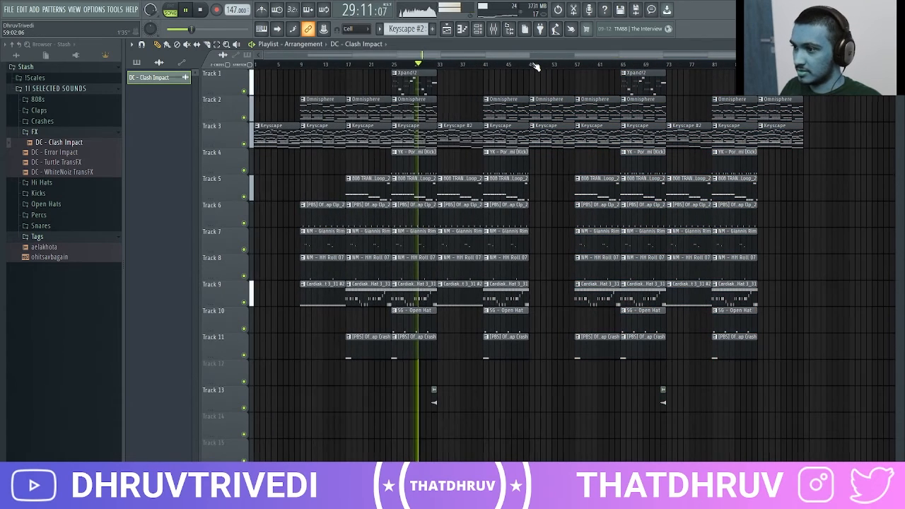
Step: Place the aelakhota tag at bar 8 on Track 14 and fit it to tempo using the estimated 140 BPM
{"action": "left_click_drag", "start_coordinate": [34, 247], "coordinate": [296, 423]}
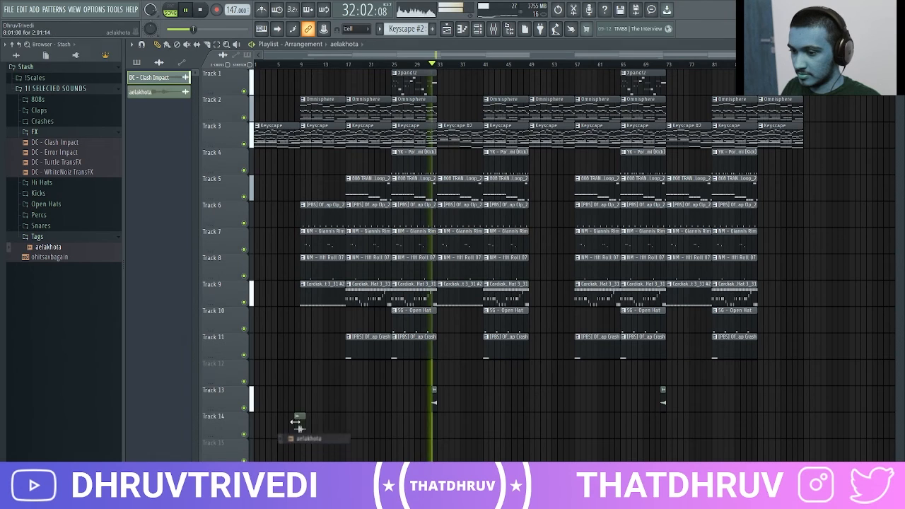
{"action": "left_click", "coordinate": [297, 415]}
{"action": "left_click", "coordinate": [409, 396]}
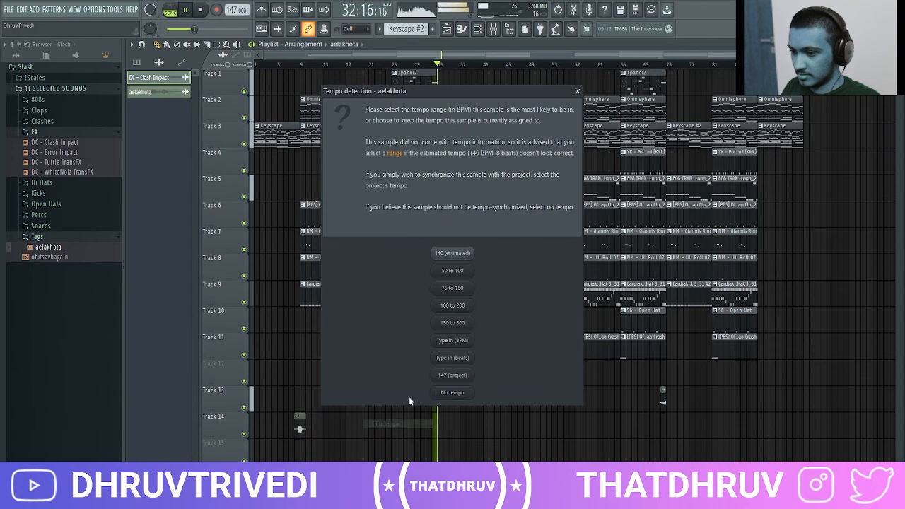
{"action": "left_click", "coordinate": [456, 253]}
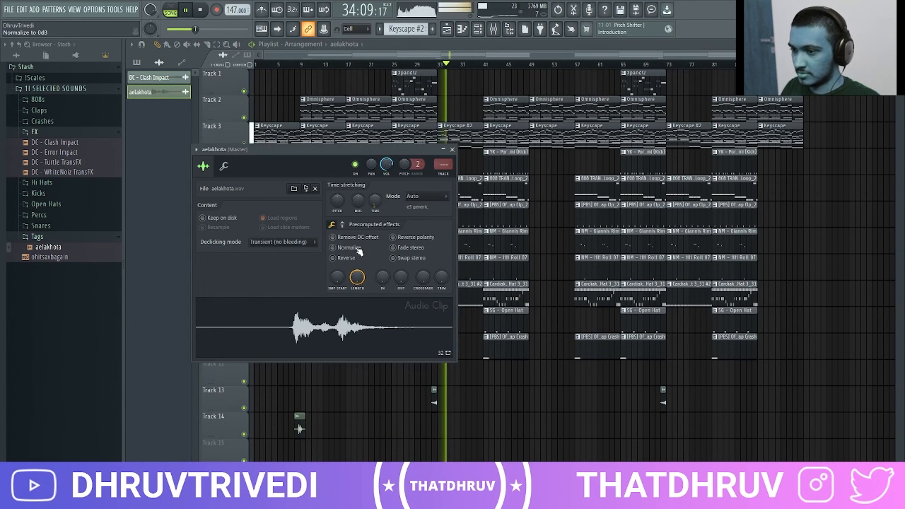
{"action": "key", "text": "Escape"}
Step: Create an automation clip for the master volume and shape it to fade out from bar 89 down to zero at the song's end
{"action": "key", "text": "F9"}
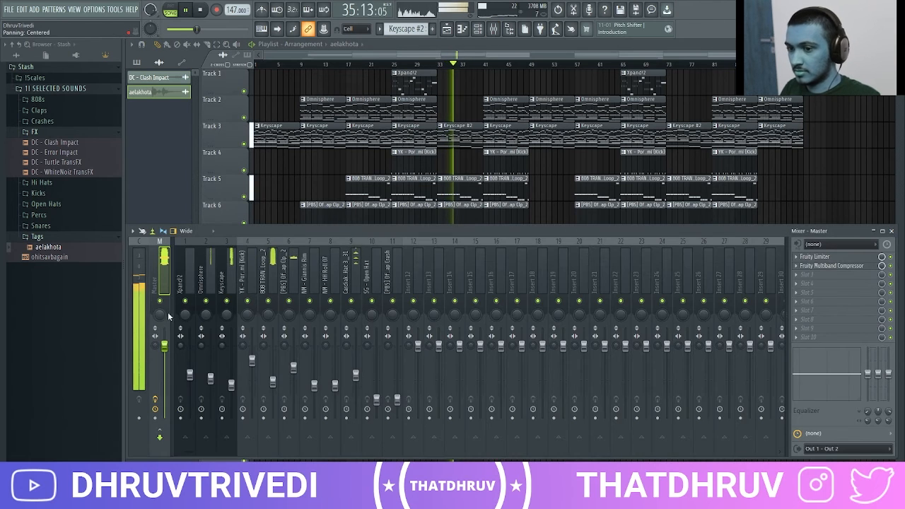
{"action": "right_click", "coordinate": [166, 348]}
{"action": "left_click", "coordinate": [185, 450]}
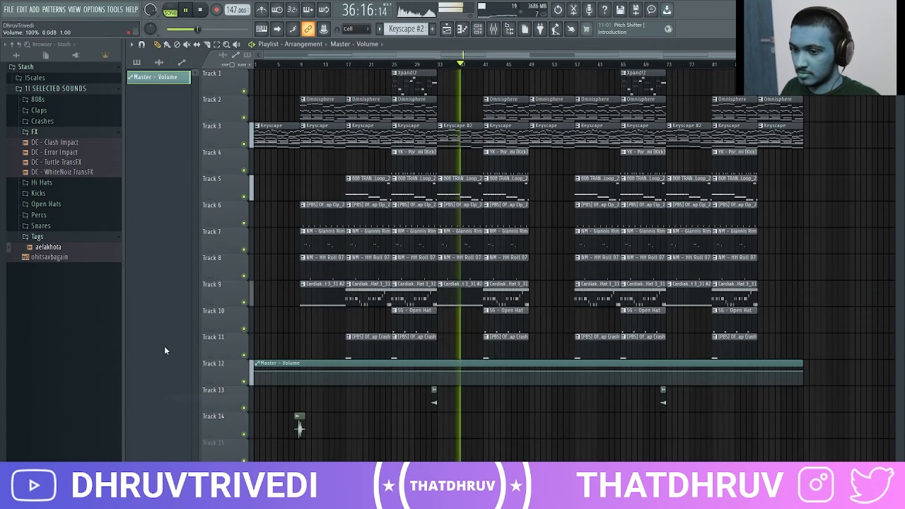
{"action": "right_click", "coordinate": [759, 372]}
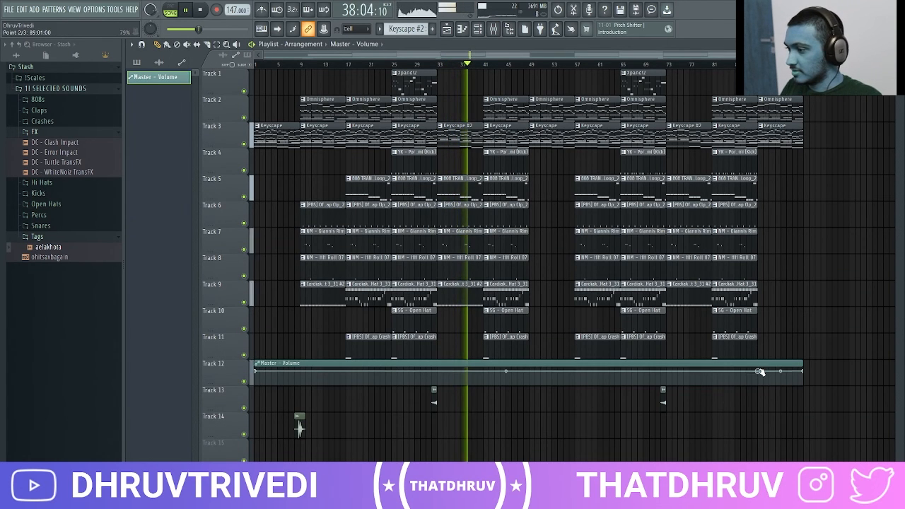
{"action": "left_click_drag", "start_coordinate": [803, 372], "coordinate": [804, 406]}
Step: Show all channels and route the DC - Clash Impact and aelakhota channels to mixer tracks 12 and 13
{"action": "key", "text": "F6"}
{"action": "left_click", "coordinate": [196, 45]}
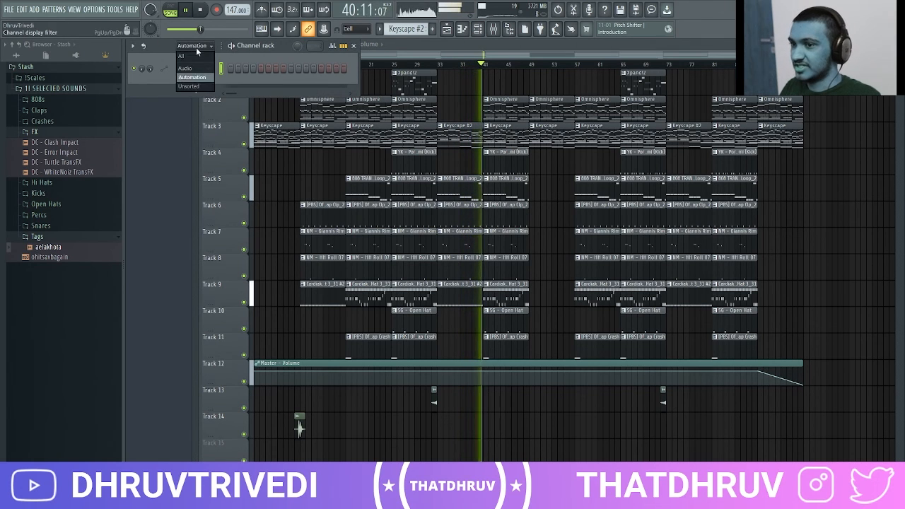
{"action": "left_click", "coordinate": [195, 55]}
{"action": "left_click_drag", "start_coordinate": [221, 226], "coordinate": [221, 240]}
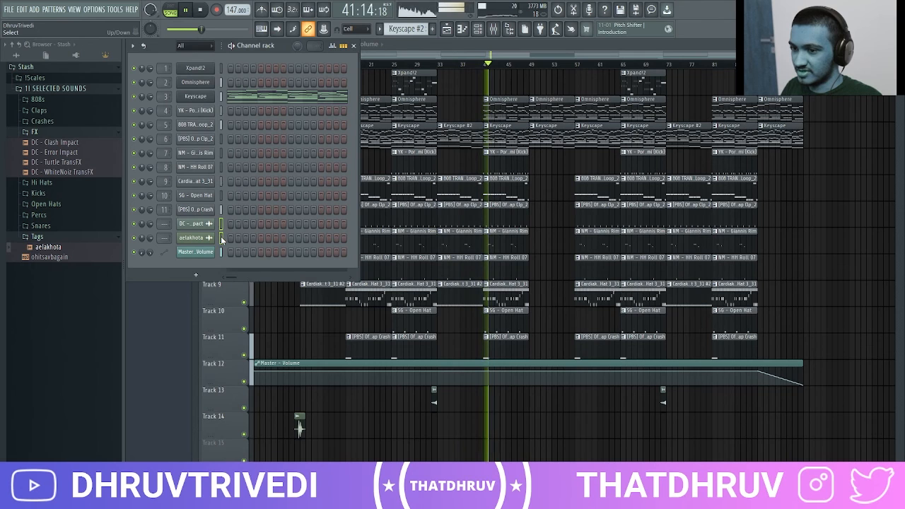
{"action": "key", "text": "ctrl+l"}
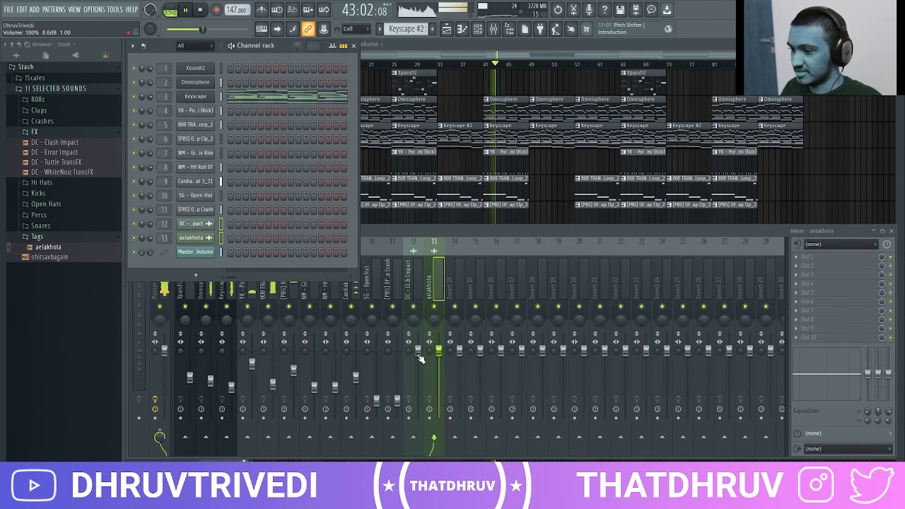
Step: Lower the mixer volume of DC - Clash Impact to 41% (-15.6 dB) and aelakhota to 70% (-7.2 dB)
{"action": "left_click_drag", "start_coordinate": [418, 351], "coordinate": [418, 389]}
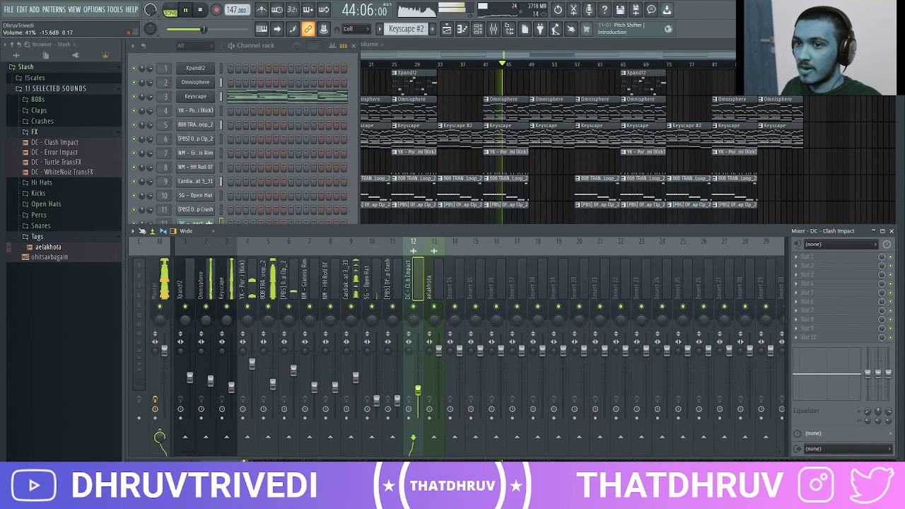
{"action": "left_click_drag", "start_coordinate": [440, 352], "coordinate": [439, 370]}
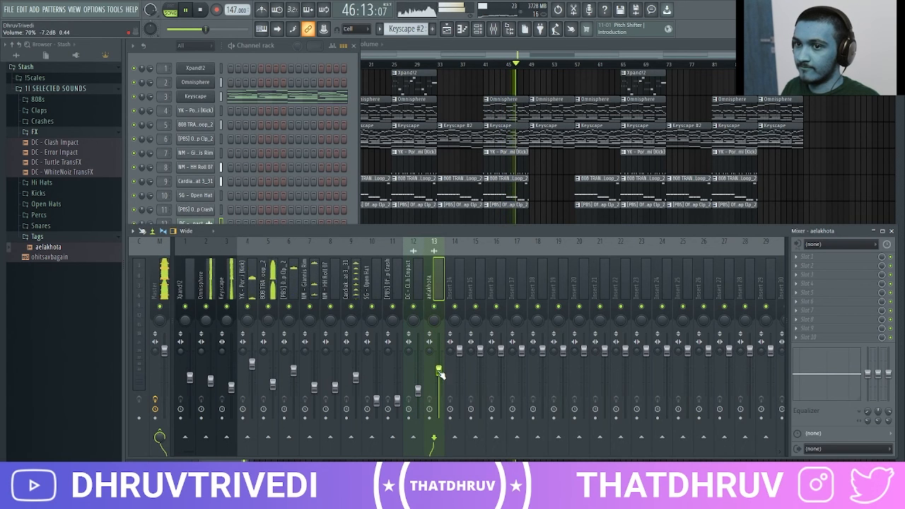
{"action": "key", "text": "F9"}
{"action": "left_click", "coordinate": [353, 46]}
Step: Stop playback and return the song position to the beginning of bar 1
{"action": "key", "text": "space"}
{"action": "left_click_drag", "start_coordinate": [368, 66], "coordinate": [209, 73]}
{"action": "scroll", "coordinate": [398, 28], "scroll_direction": "up", "scroll_amount": 3}
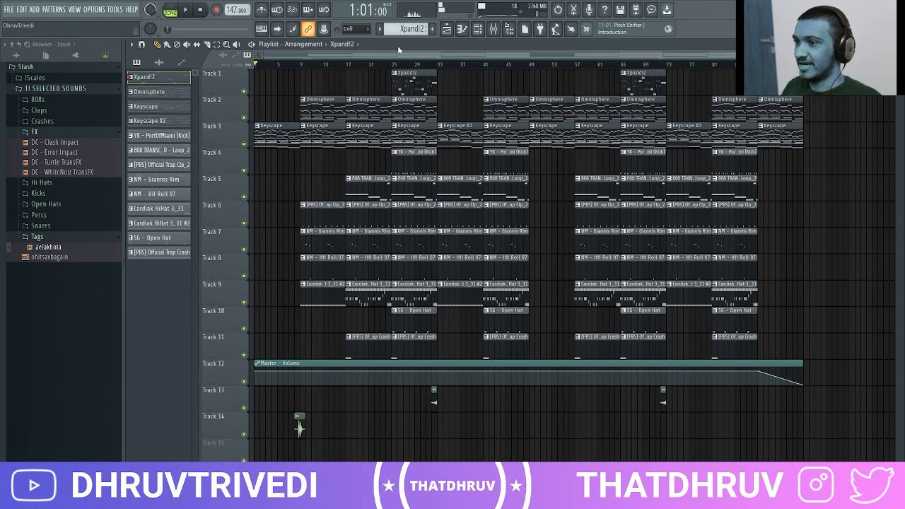